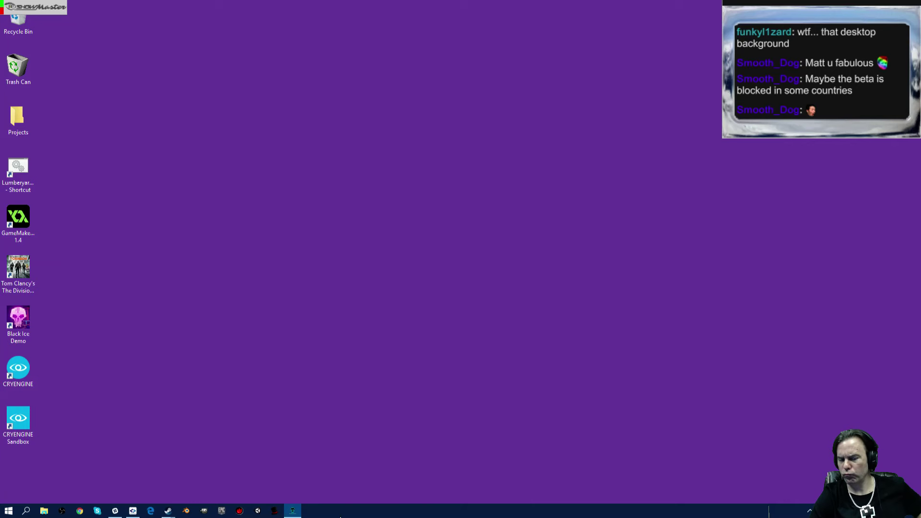
# Launch Black Ice, quit to the desktop, and relaunch the demo.
pyautogui.click(292, 511)
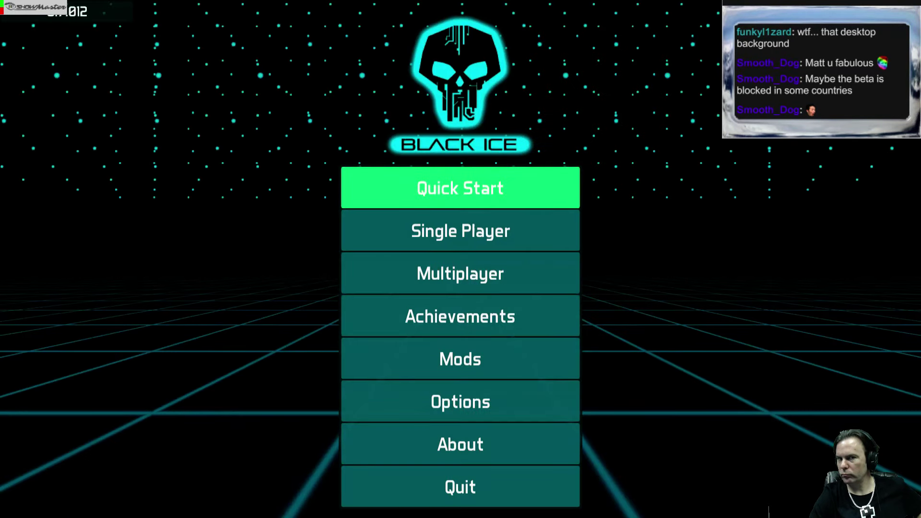
pyautogui.click(503, 488)
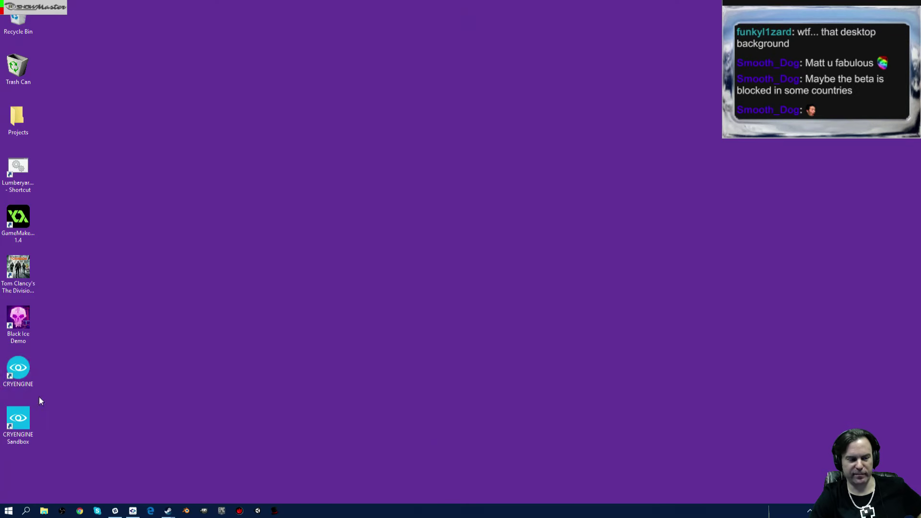
pyautogui.doubleClick(30, 314)
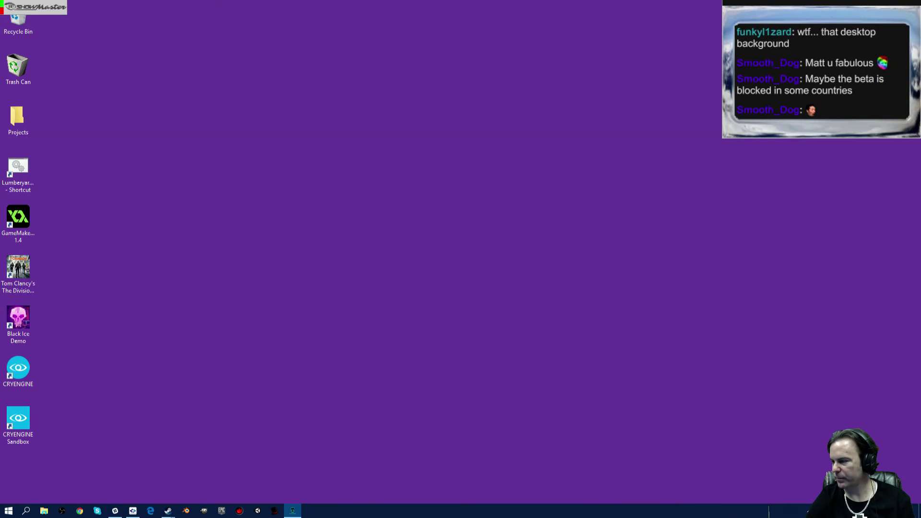
# Bring the relaunched game's main menu forward and exit it with Alt+F4.
pyautogui.click(293, 511)
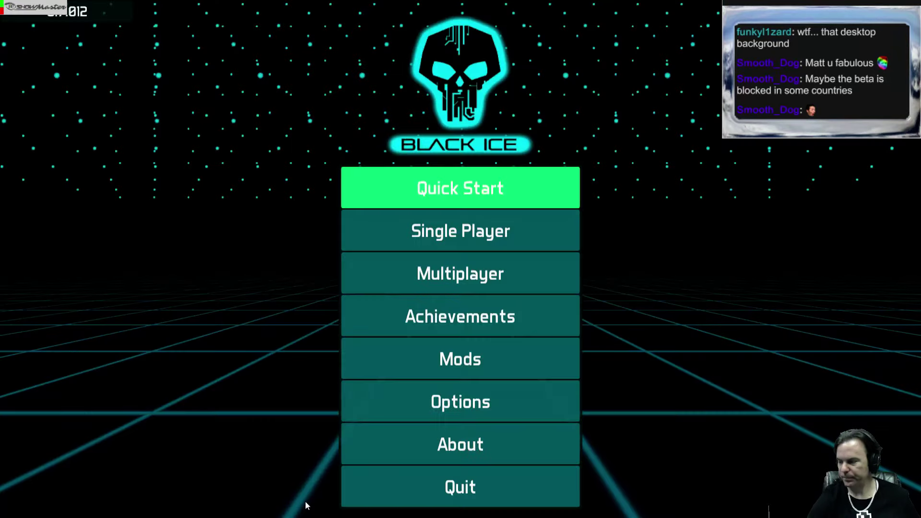
pyautogui.press('Down')
pyautogui.press('Down')
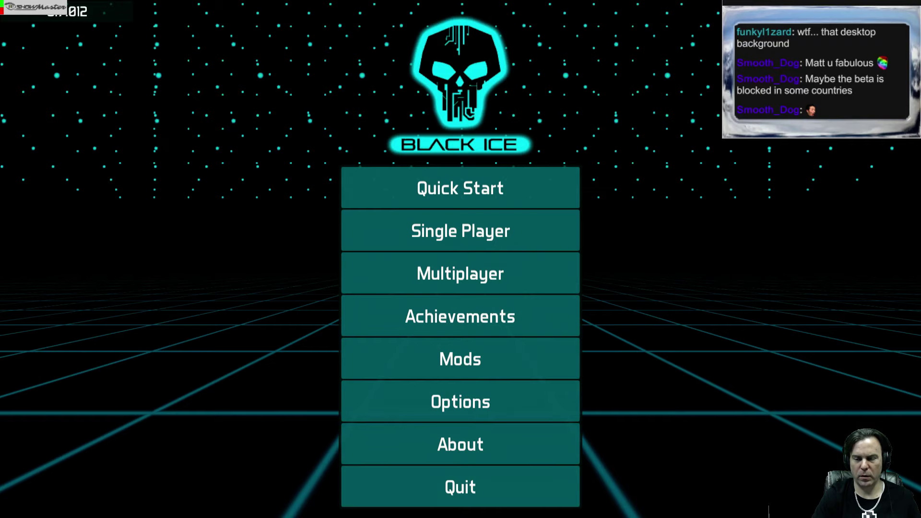
pyautogui.hotkey('alt', 'F4')
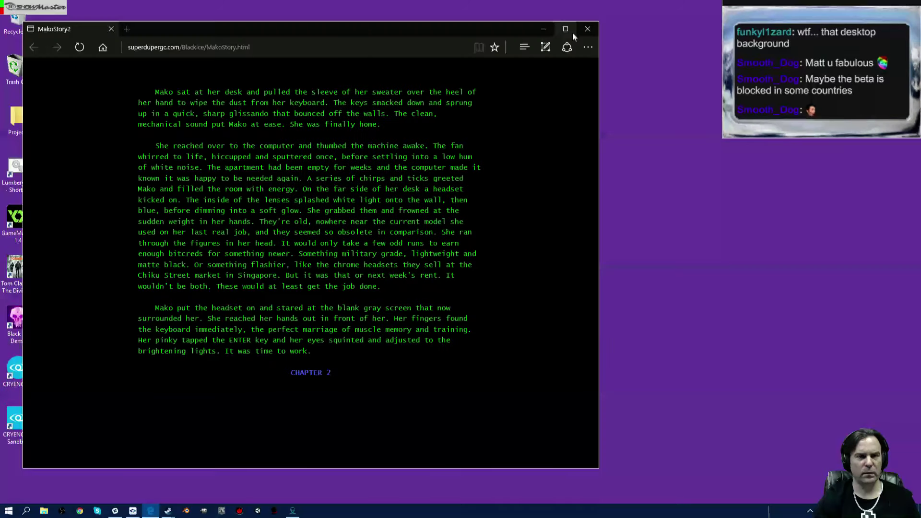
# Maximize Edge and follow the Mako story through Chapters 2 to 5.
pyautogui.doubleClick(572, 33)
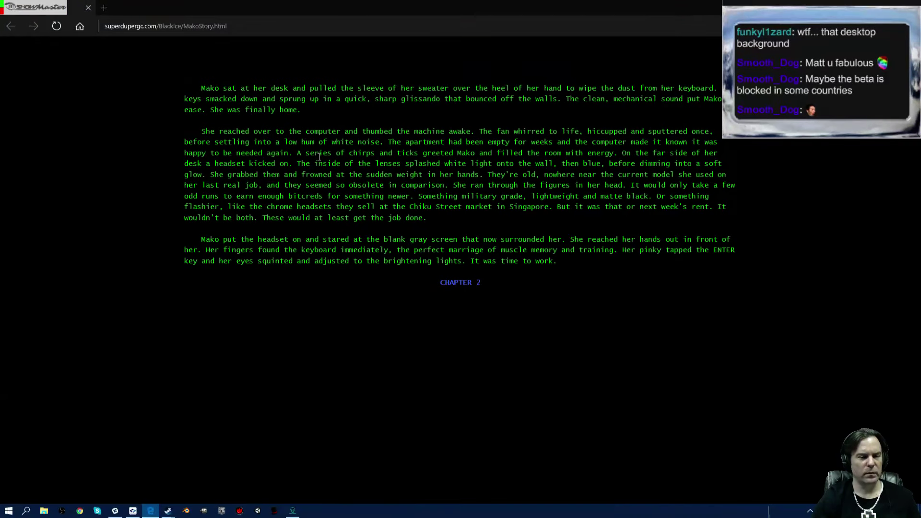
pyautogui.click(469, 289)
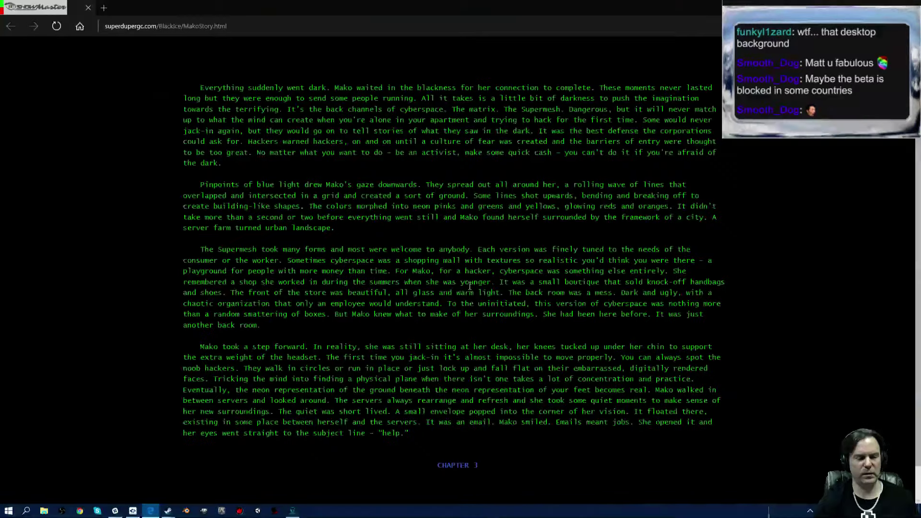
pyautogui.click(456, 468)
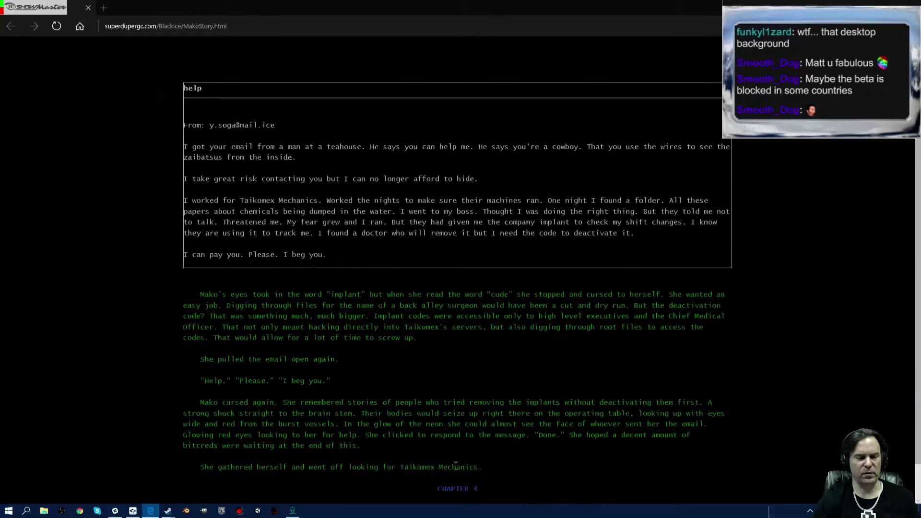
pyautogui.click(448, 495)
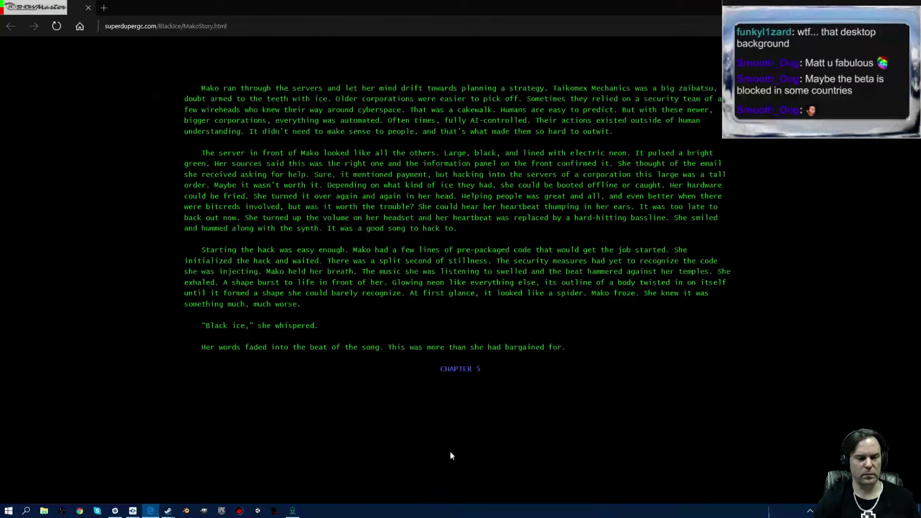
pyautogui.click(463, 371)
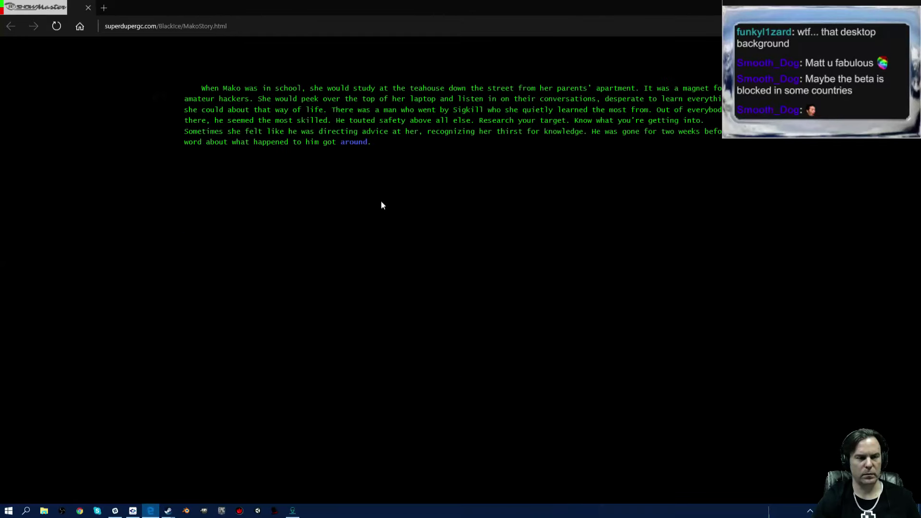
# Reveal the remaining story paragraphs past 'To be continued' and open the soundtrack store page.
pyautogui.click(354, 144)
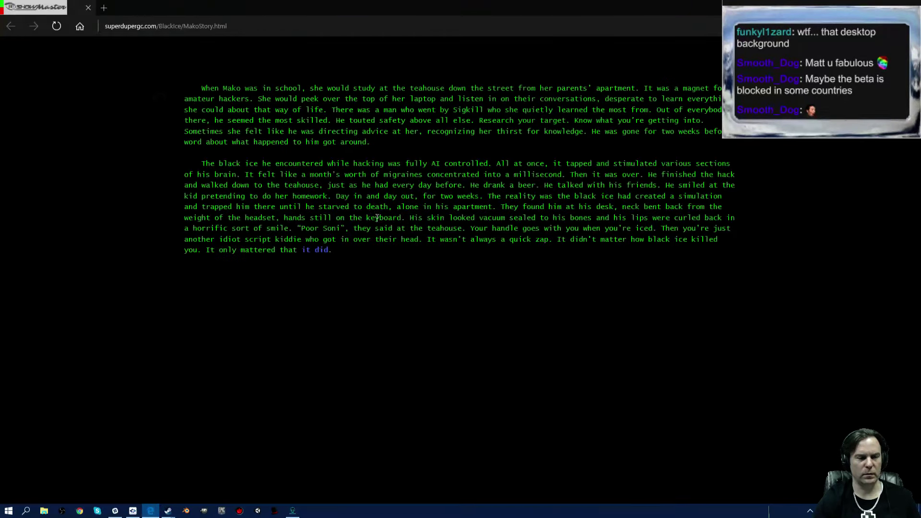
pyautogui.click(322, 250)
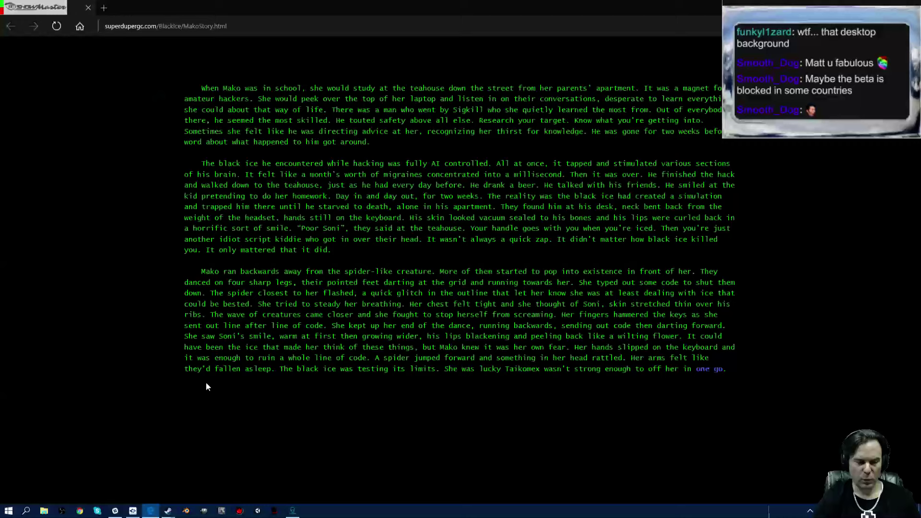
pyautogui.click(710, 370)
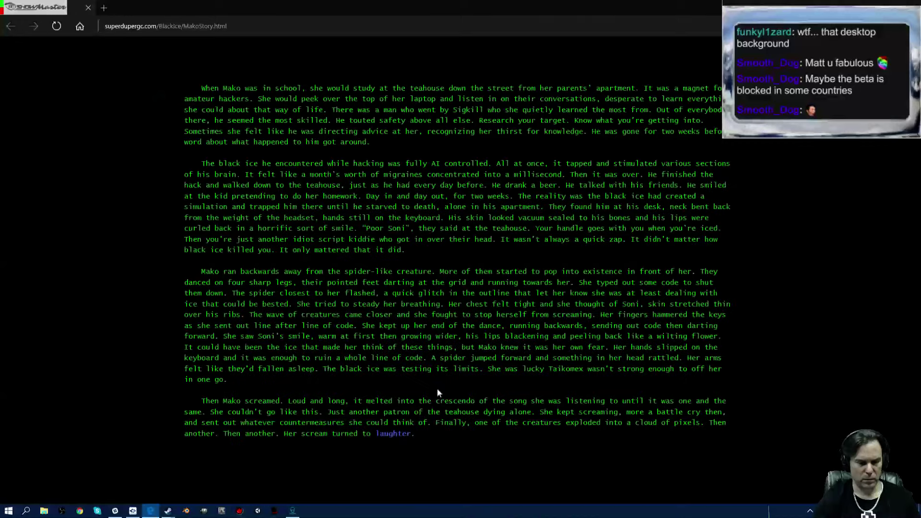
pyautogui.click(399, 421)
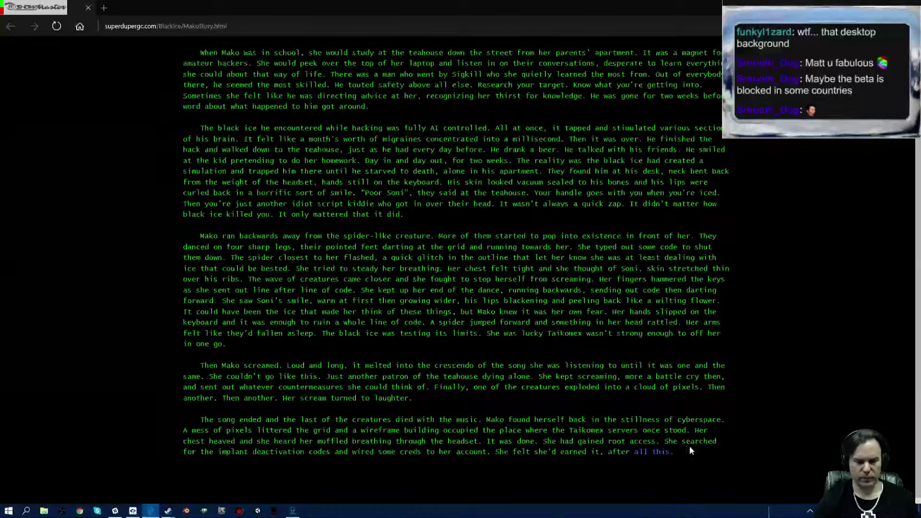
pyautogui.click(655, 454)
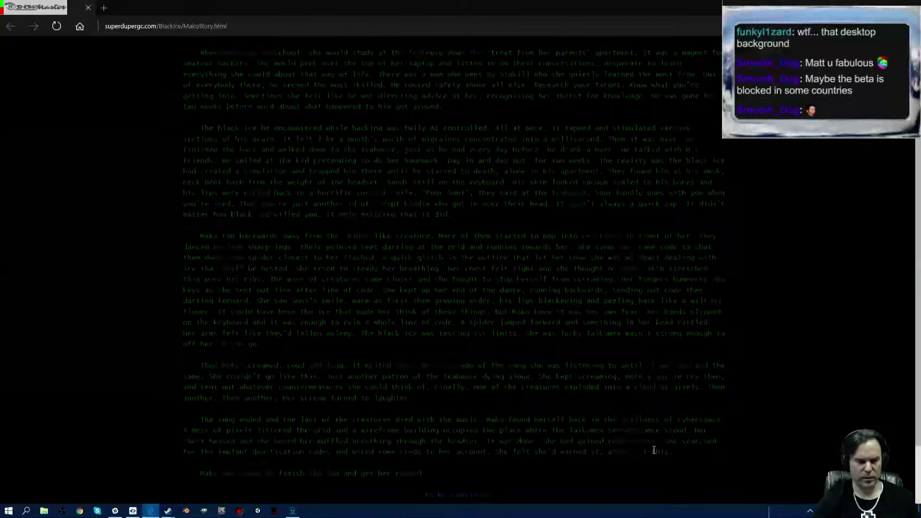
pyautogui.click(469, 495)
pyautogui.scroll(-2, 521, 398)
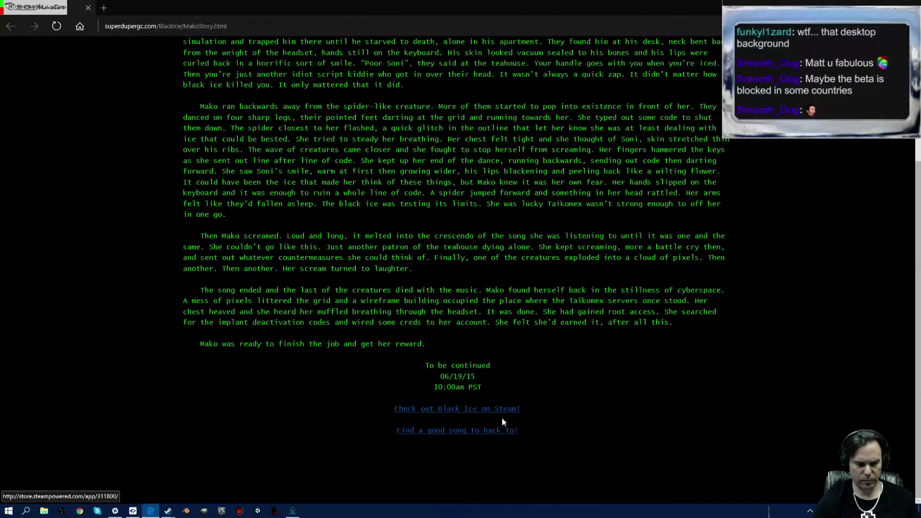
pyautogui.click(478, 432)
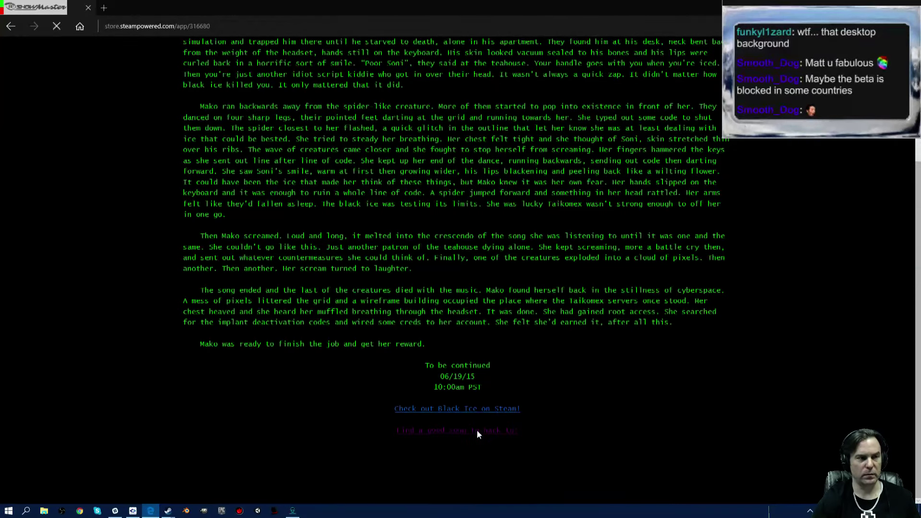
pyautogui.scroll(-2, 334, 334)
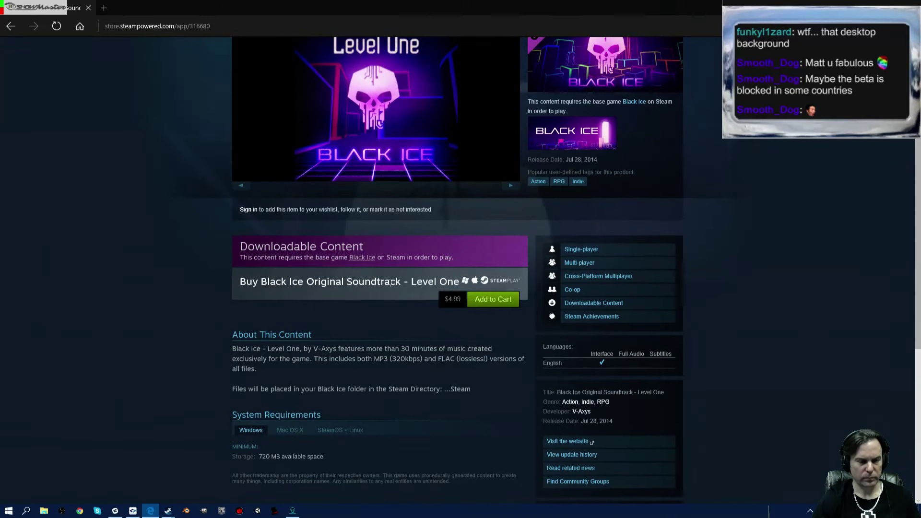
pyautogui.scroll(2, 346, 317)
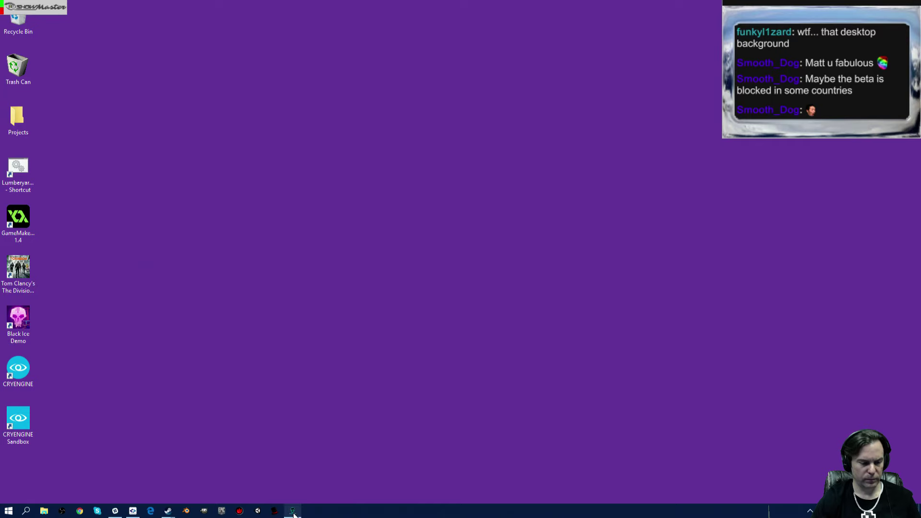
# Return to Black Ice, view the About credits, go back, and try Mods.
pyautogui.click(292, 509)
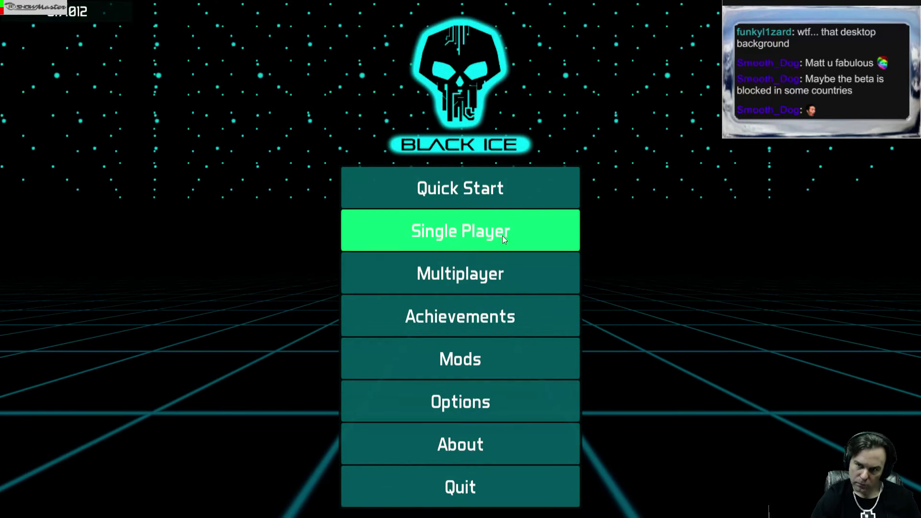
pyautogui.click(461, 437)
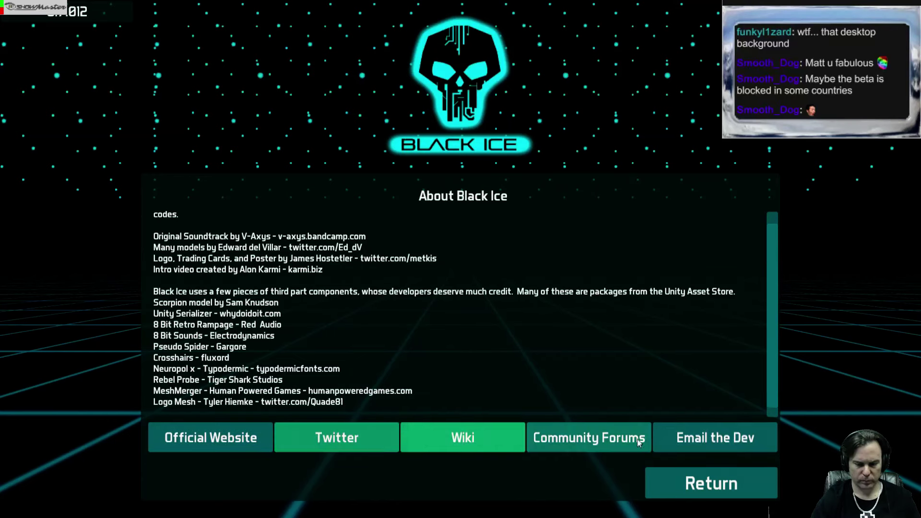
pyautogui.click(745, 479)
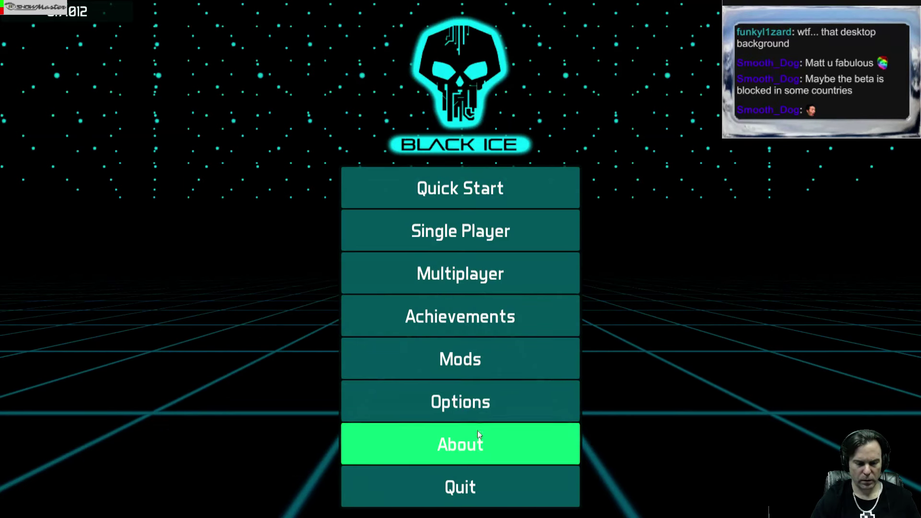
pyautogui.click(465, 359)
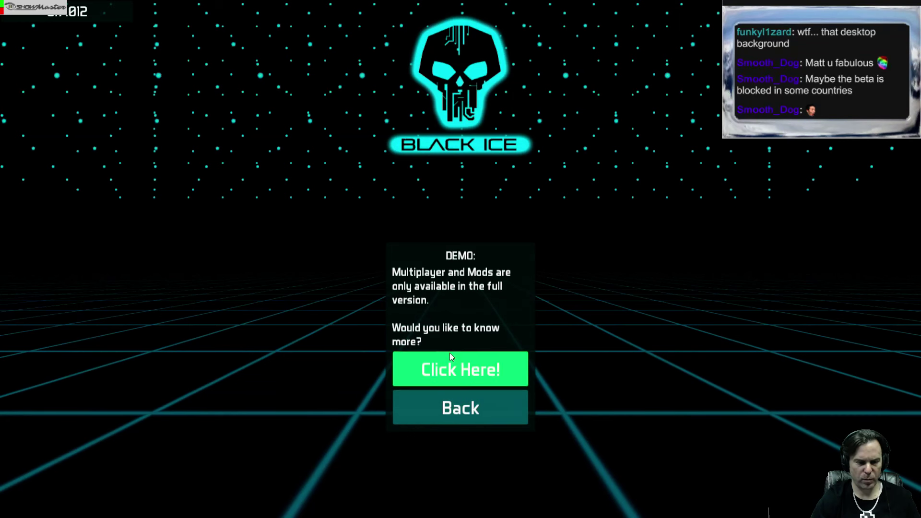
# Dismiss the demo notice, browse Control, Video and Sound options unchanged, and return.
pyautogui.click(453, 409)
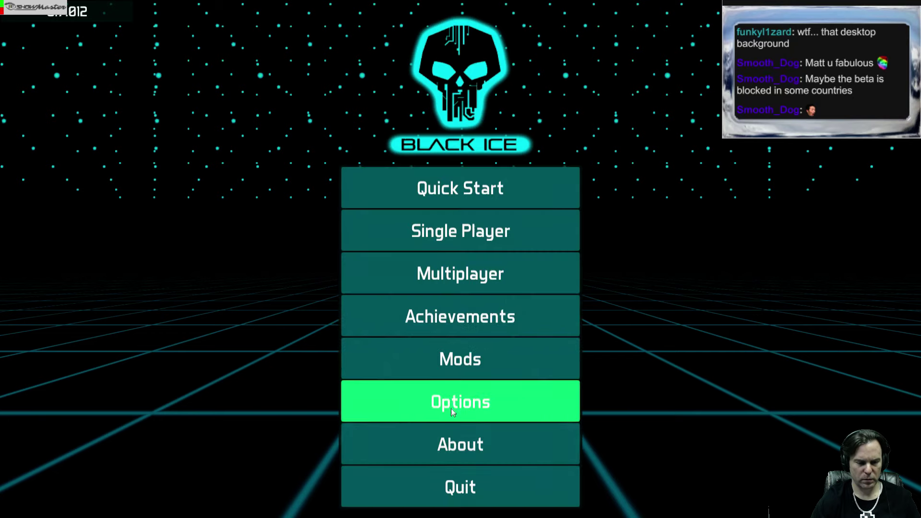
pyautogui.click(451, 406)
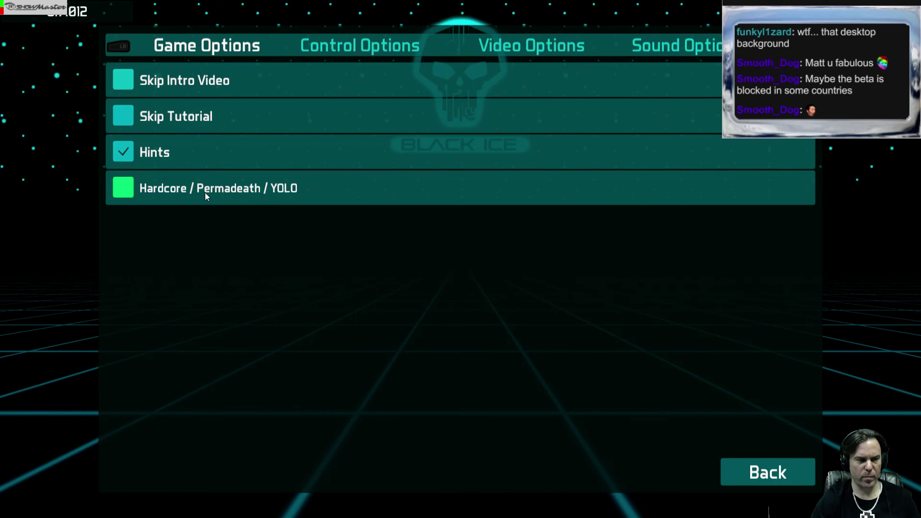
pyautogui.click(354, 43)
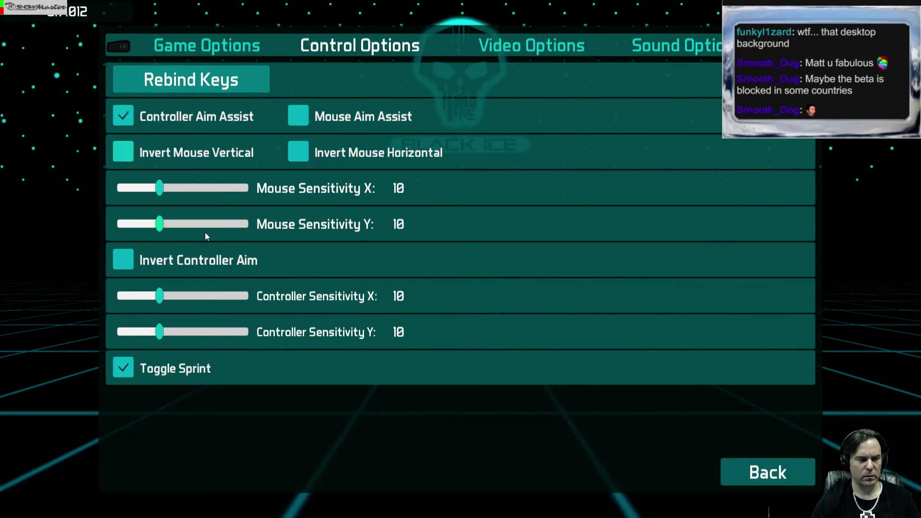
pyautogui.click(515, 50)
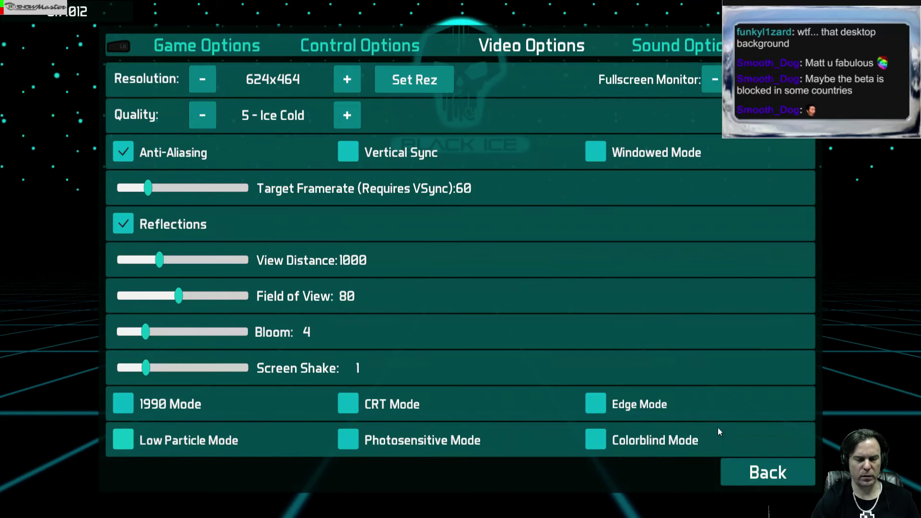
pyautogui.click(678, 48)
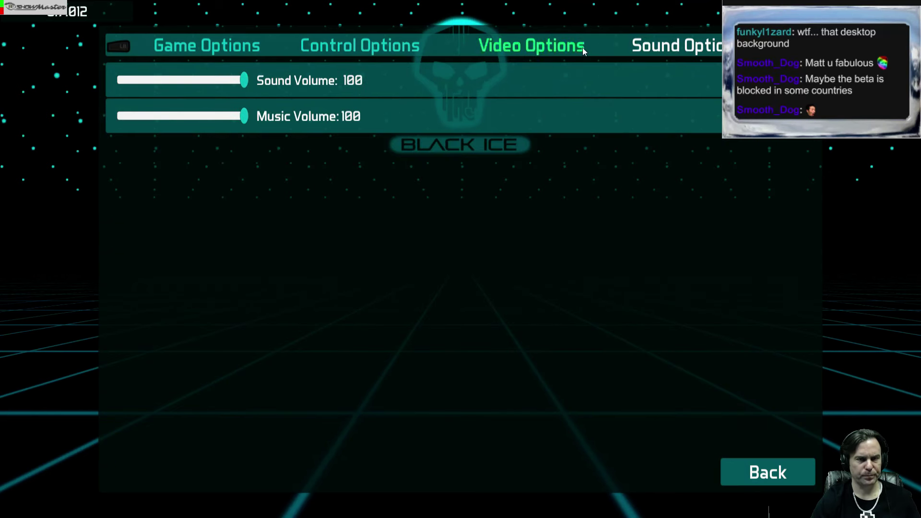
pyautogui.click(569, 48)
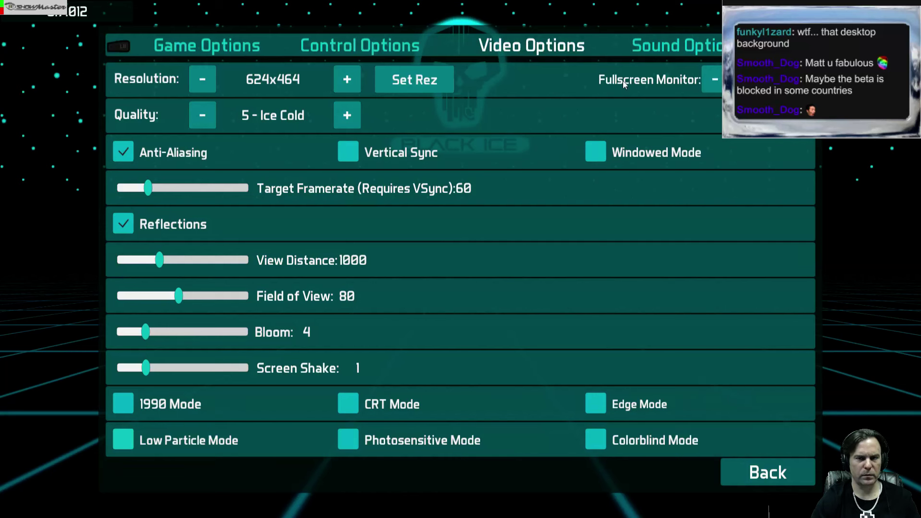
pyautogui.click(757, 463)
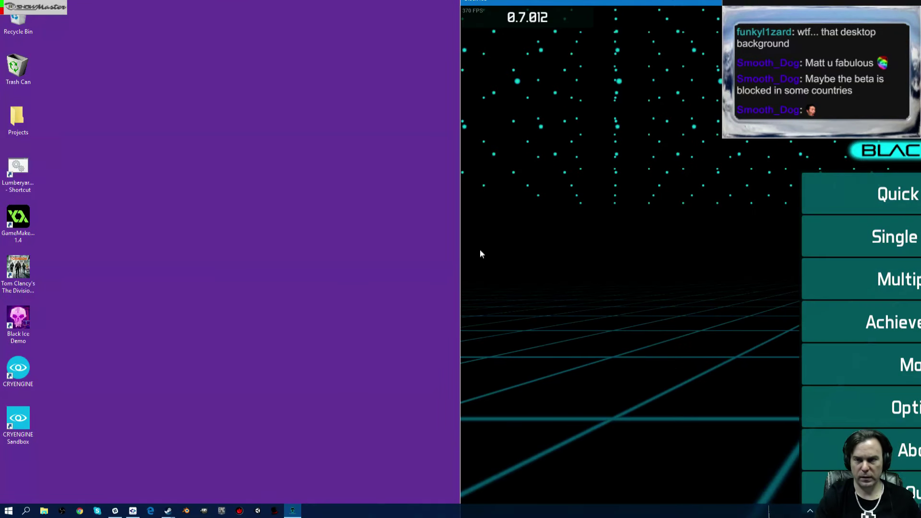
# Move the Black Ice window left and maximize it to fill the screen.
pyautogui.moveTo(684, 4); pyautogui.dragTo(399, 4)
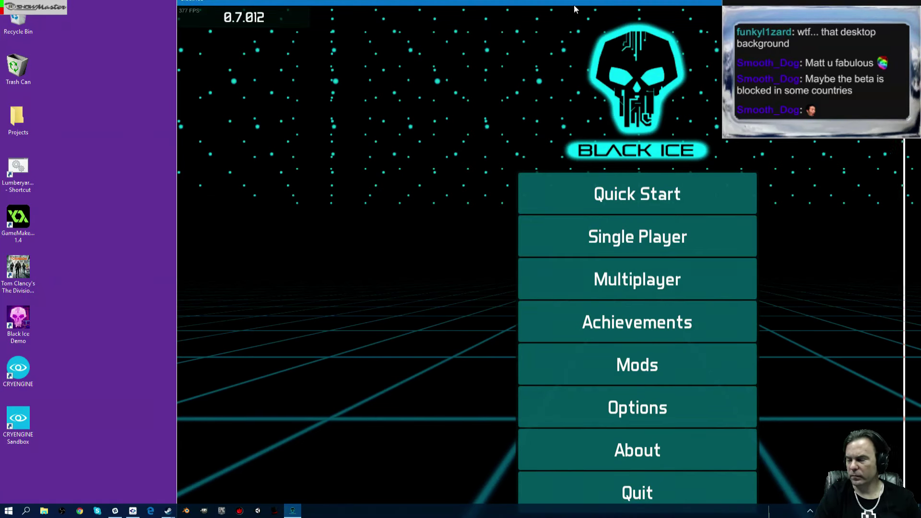
pyautogui.moveTo(431, 3); pyautogui.dragTo(240, 7)
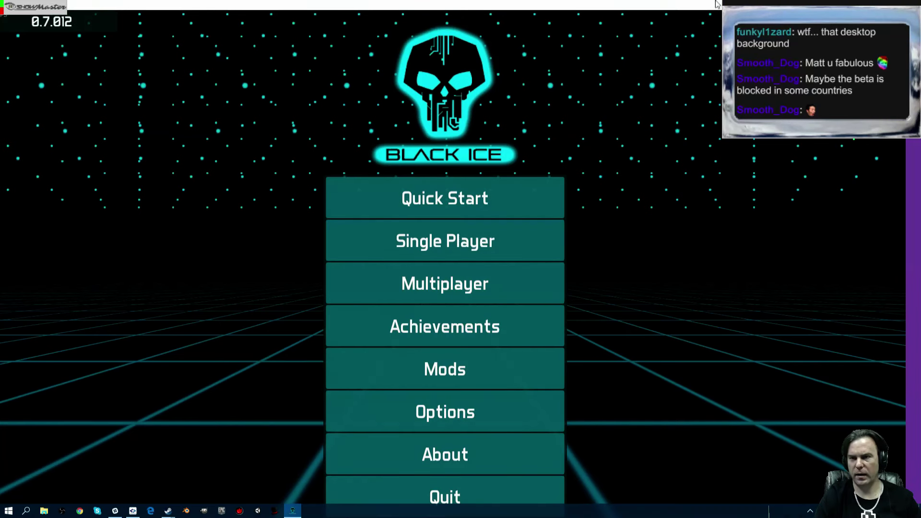
pyautogui.doubleClick(360, 4)
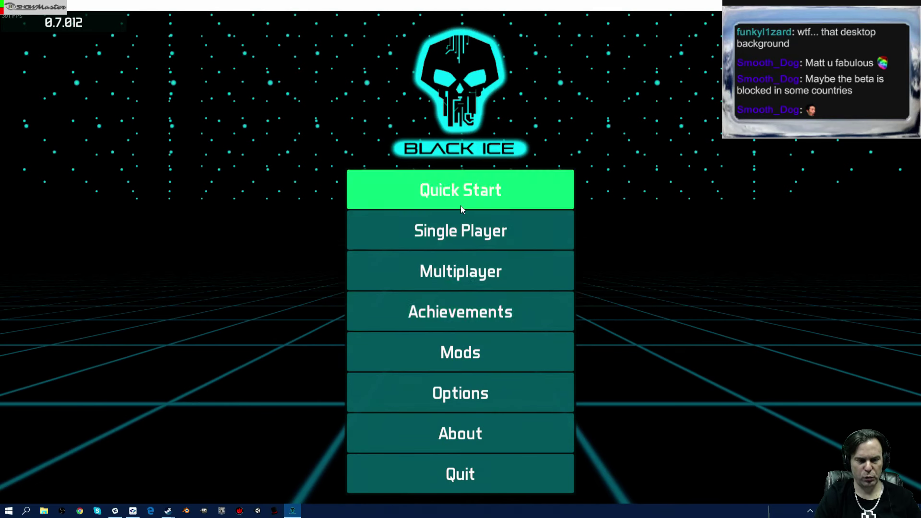
pyautogui.click(458, 317)
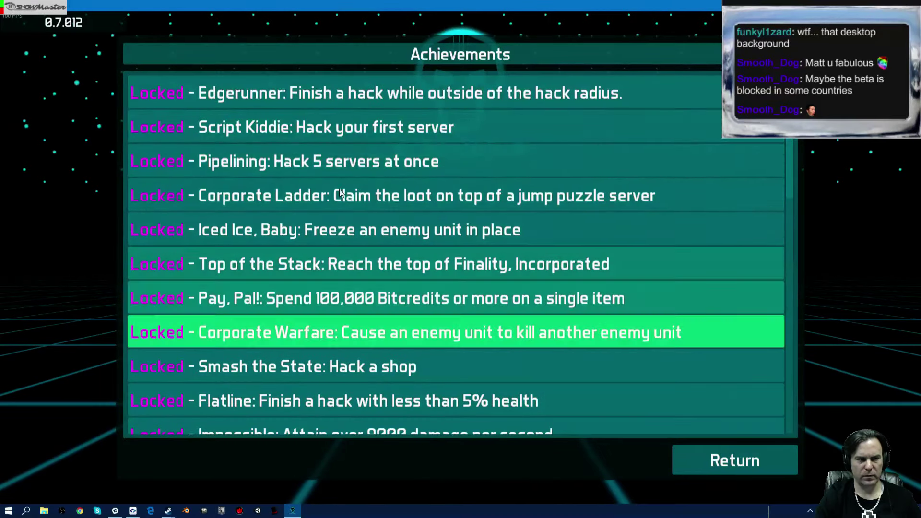
pyautogui.click(706, 461)
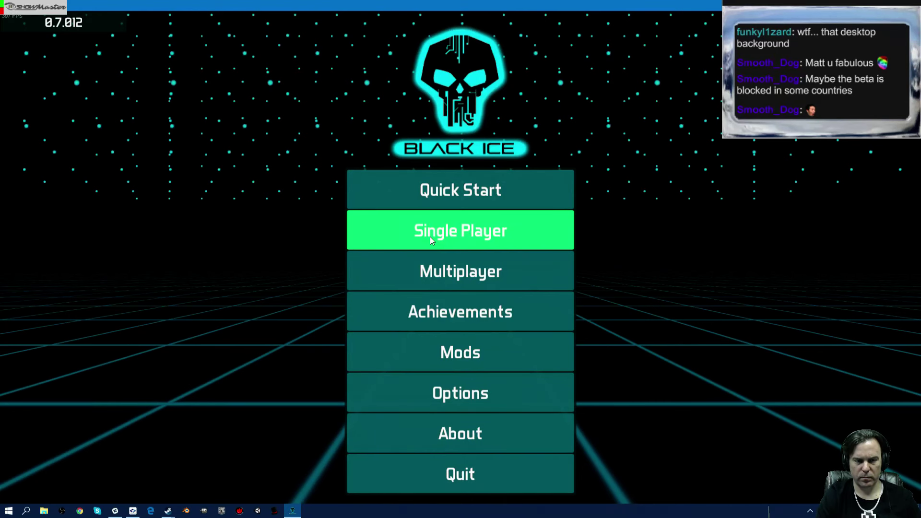
# Begin a single-player game and adjust Difficulty in Advanced Options.
pyautogui.click(430, 237)
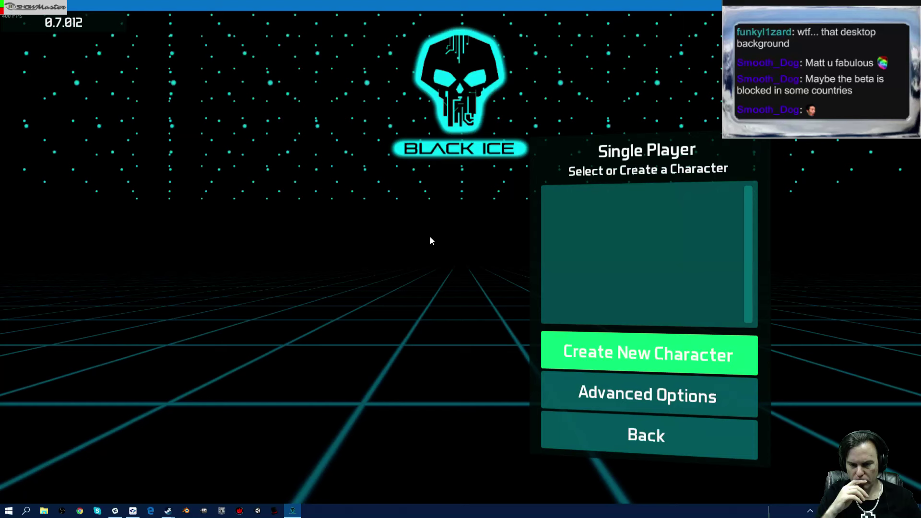
pyautogui.click(626, 389)
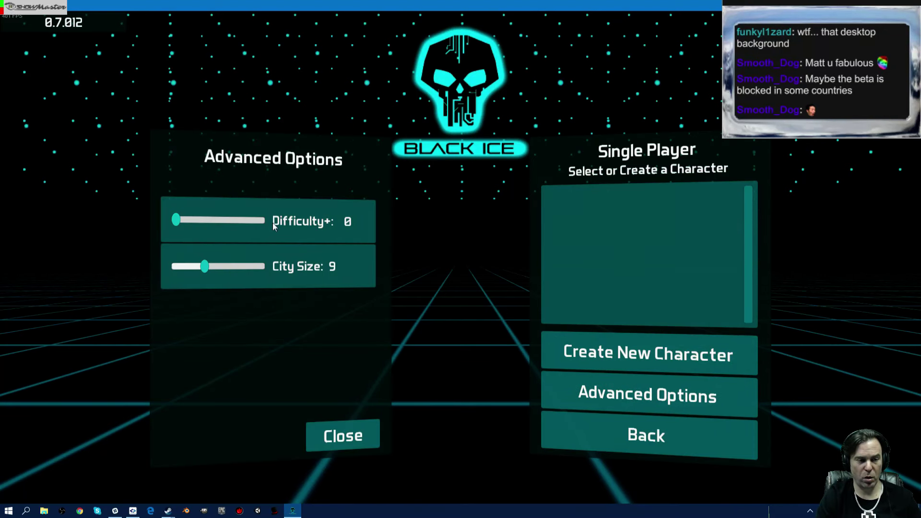
pyautogui.moveTo(176, 220)
pyautogui.mouseDown()
pyautogui.moveTo(262, 224)
pyautogui.moveTo(176, 229)
pyautogui.mouseUp()
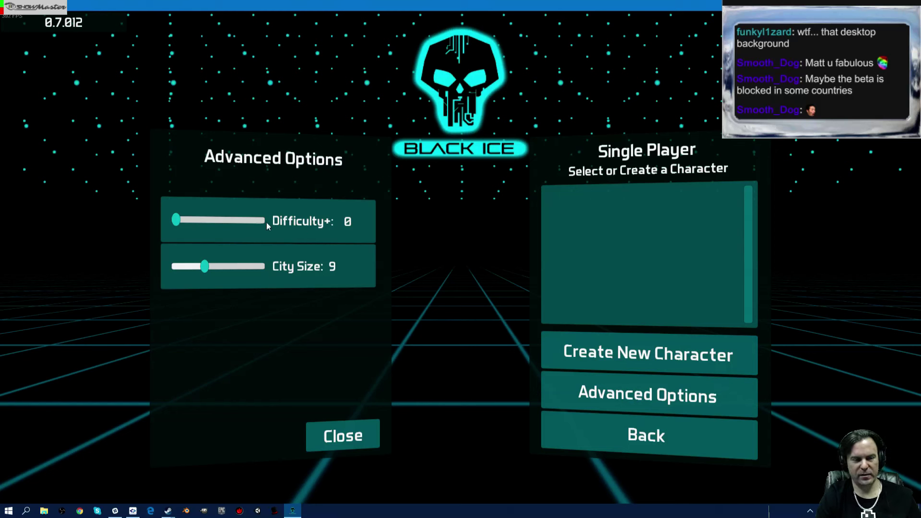
pyautogui.click(353, 436)
# Start a new character and try Randomize Name several times.
pyautogui.click(576, 354)
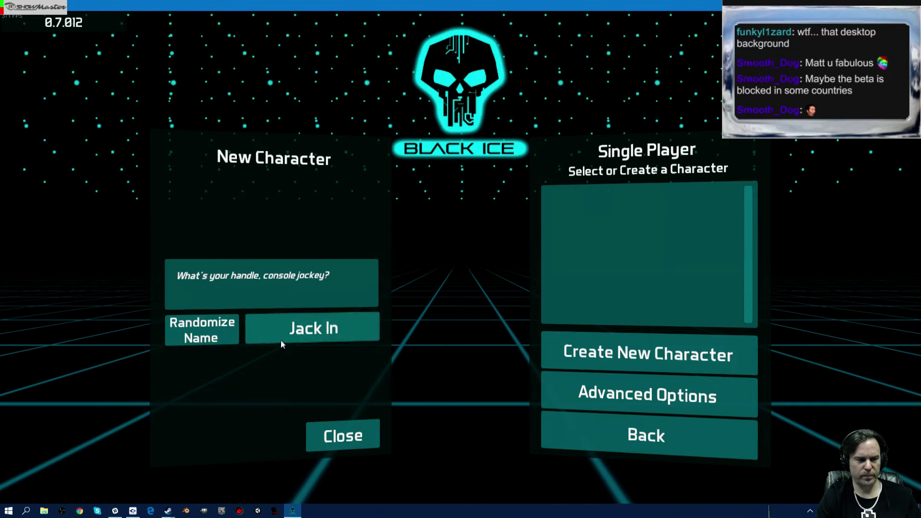
pyautogui.click(244, 290)
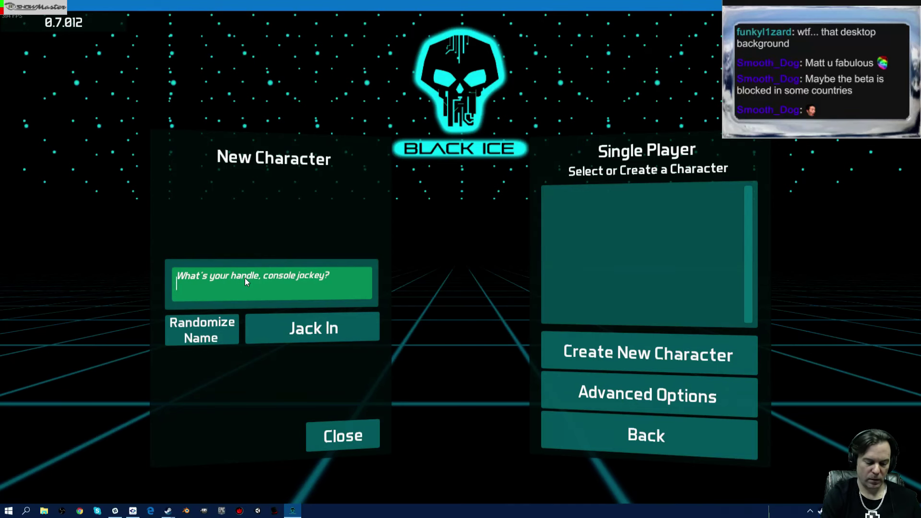
pyautogui.write('Doppleganger')
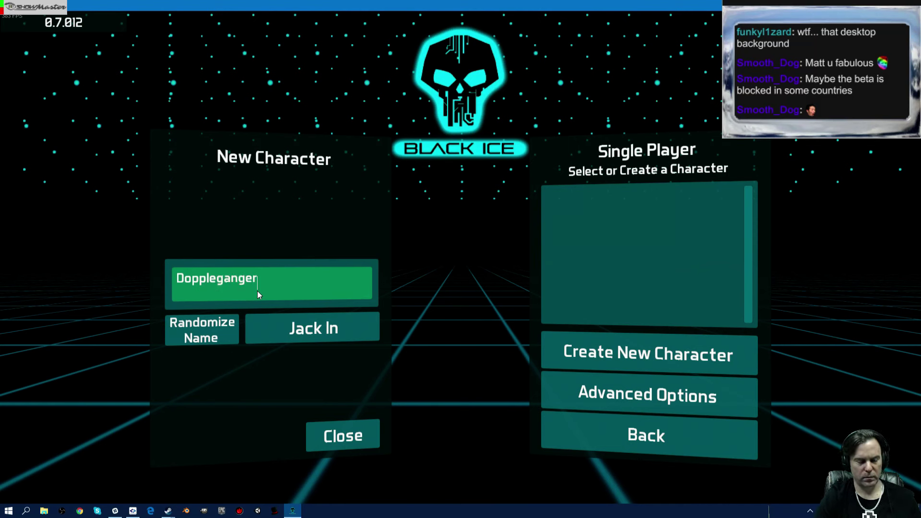
pyautogui.click(206, 322)
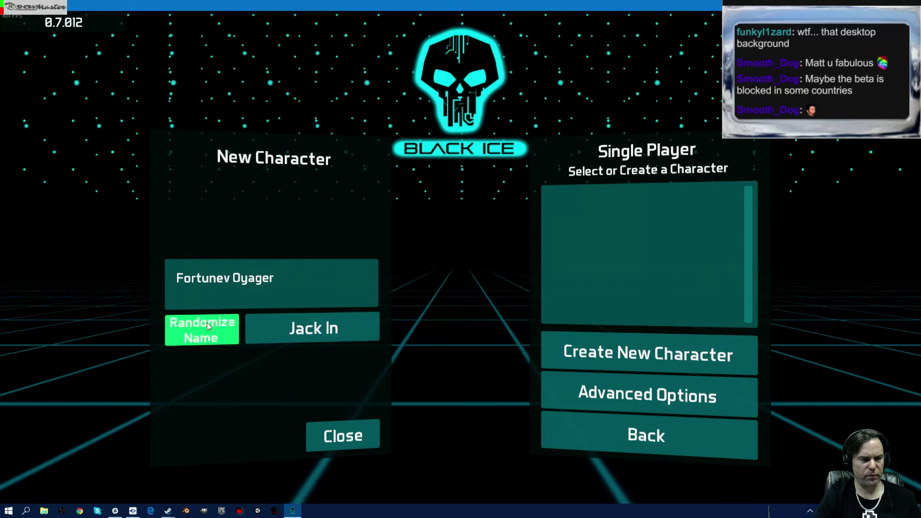
pyautogui.click(206, 323)
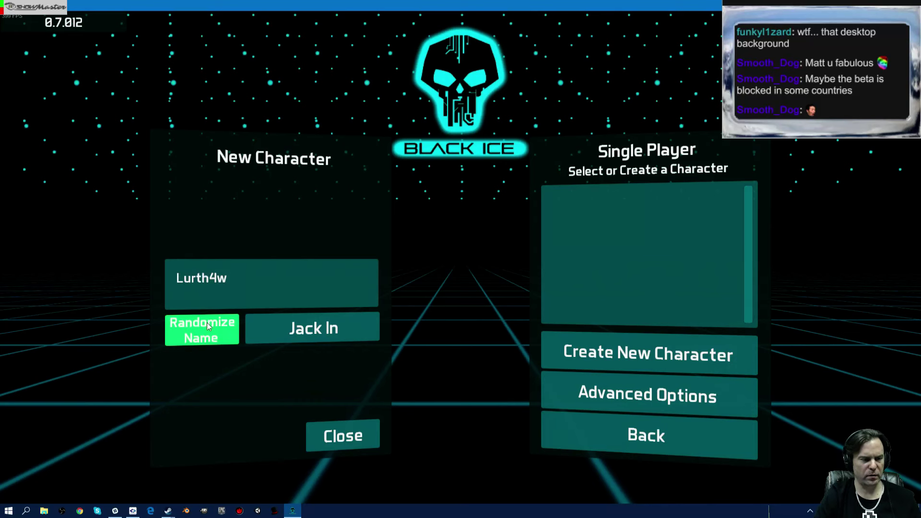
pyautogui.click(207, 323)
pyautogui.click(207, 322)
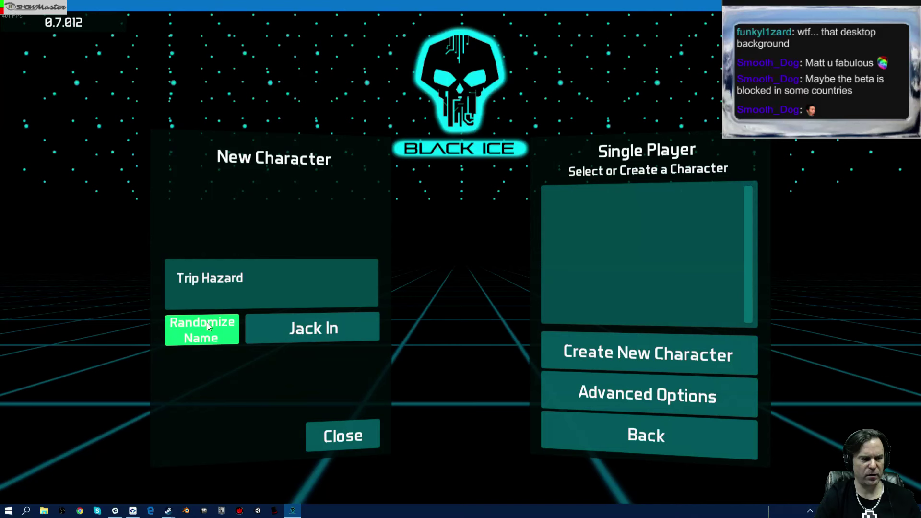
pyautogui.click(206, 322)
pyautogui.click(207, 322)
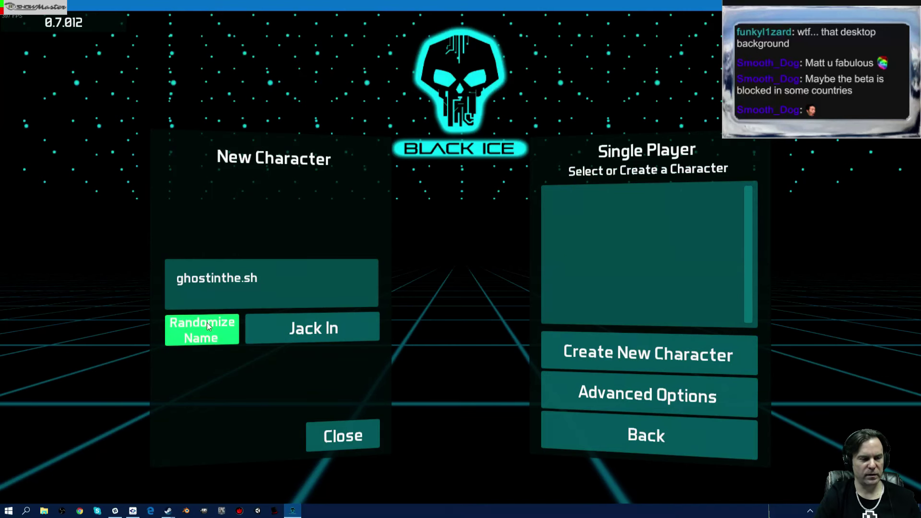
pyautogui.click(207, 323)
pyautogui.click(276, 280)
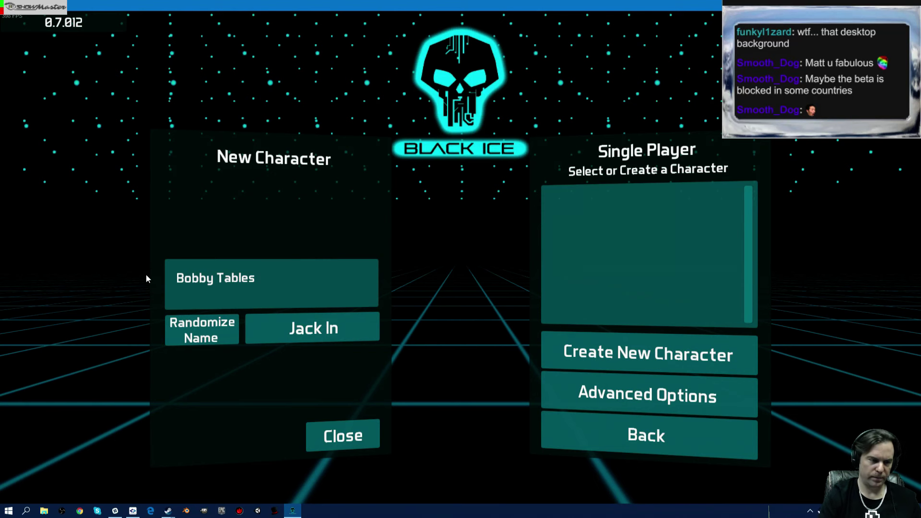
# Replace the generated name 'Bobby Tables' with 'Doppleganger' and Jack In.
pyautogui.click(209, 287)
pyautogui.click(226, 285)
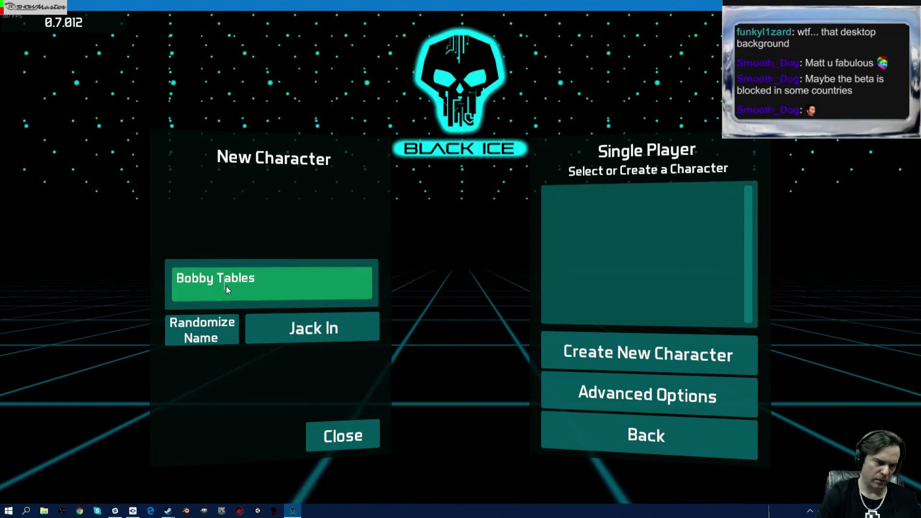
pyautogui.moveTo(245, 283); pyautogui.dragTo(177, 281)
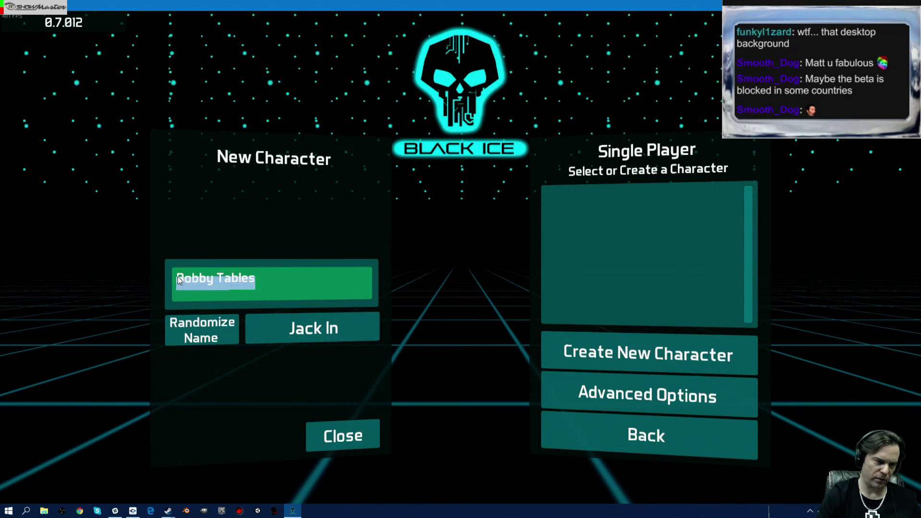
pyautogui.press('BackSpace')
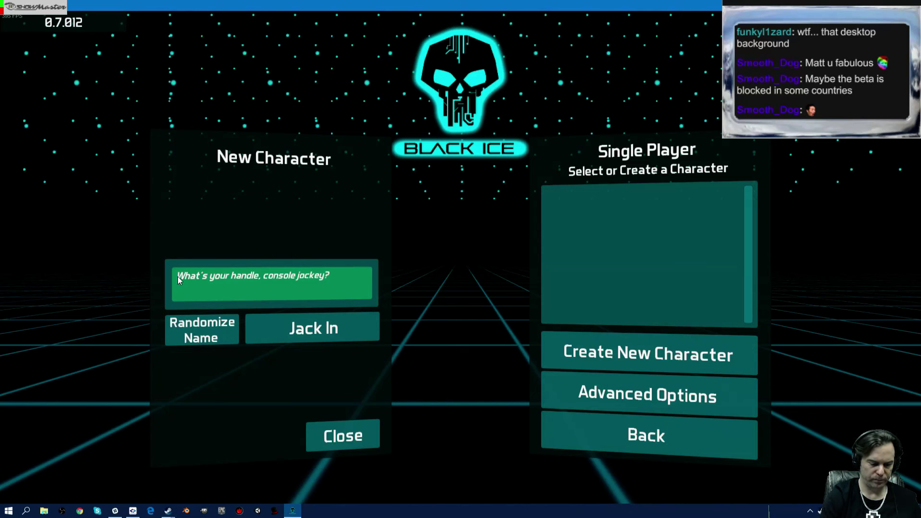
pyautogui.click(180, 279)
pyautogui.write('legan')
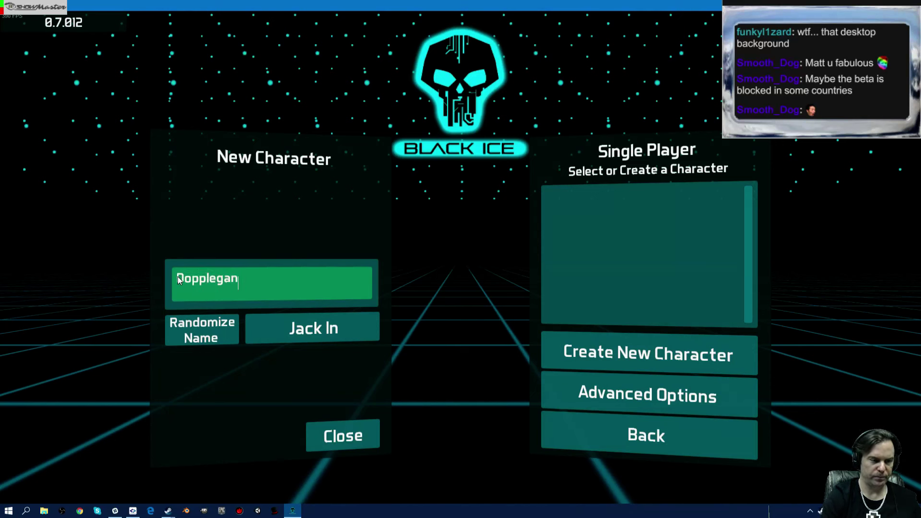
pyautogui.write('ger')
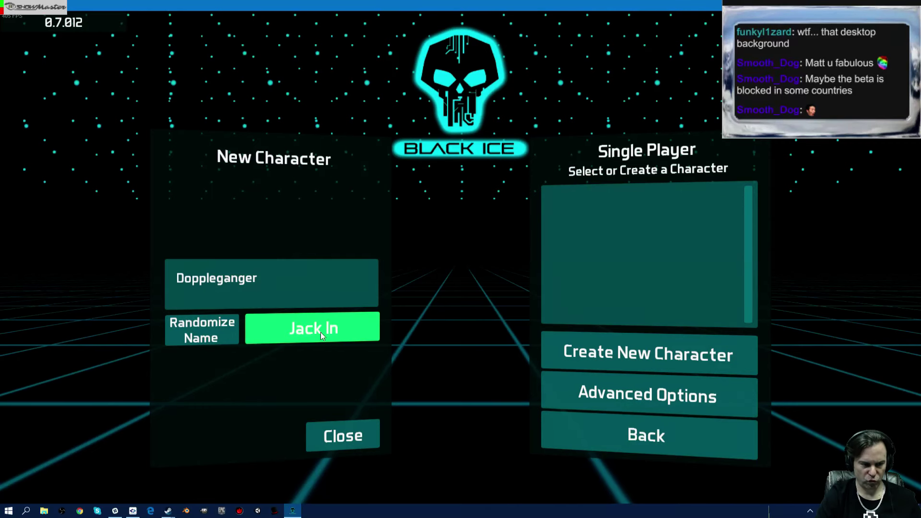
pyautogui.click(321, 332)
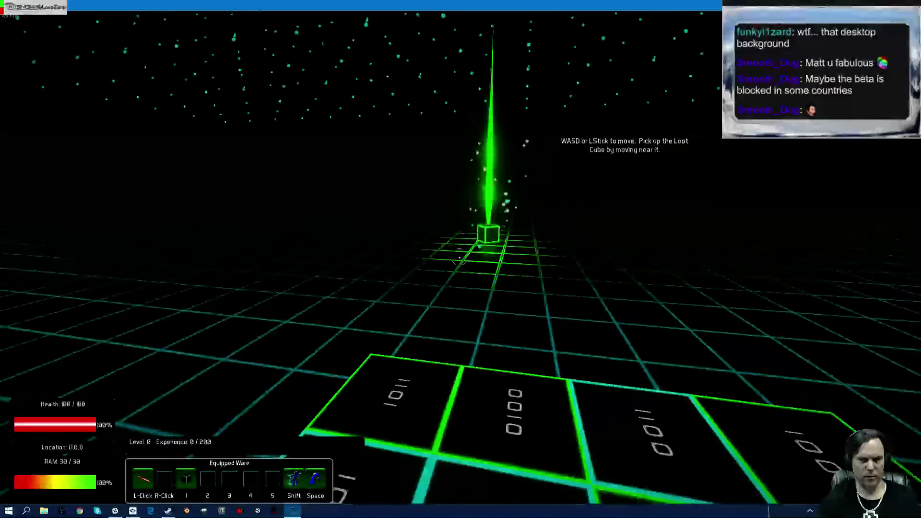
# Walk forward through the glowing loot cube to collect Ghost in the Shellfish.
pyautogui.press('w')
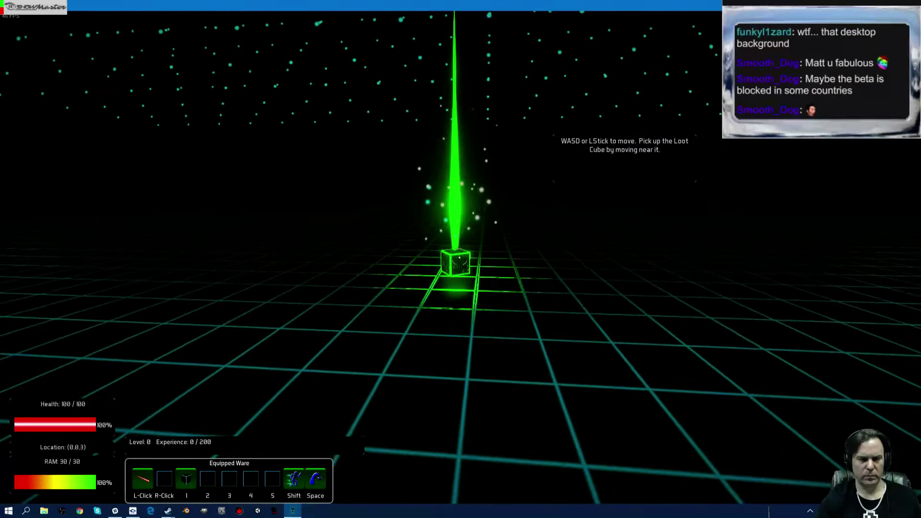
pyautogui.press('w')
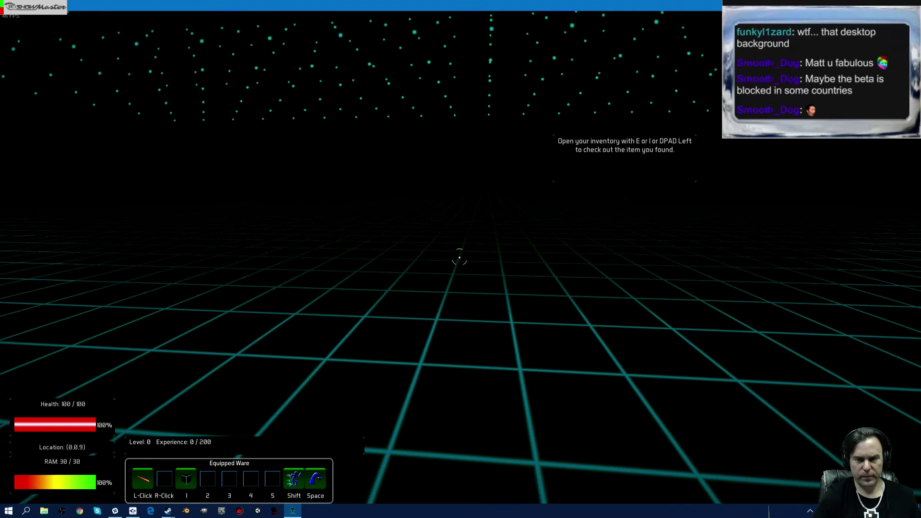
# Review the inventory deck and Total Stats panels, then close them.
pyautogui.press('e')
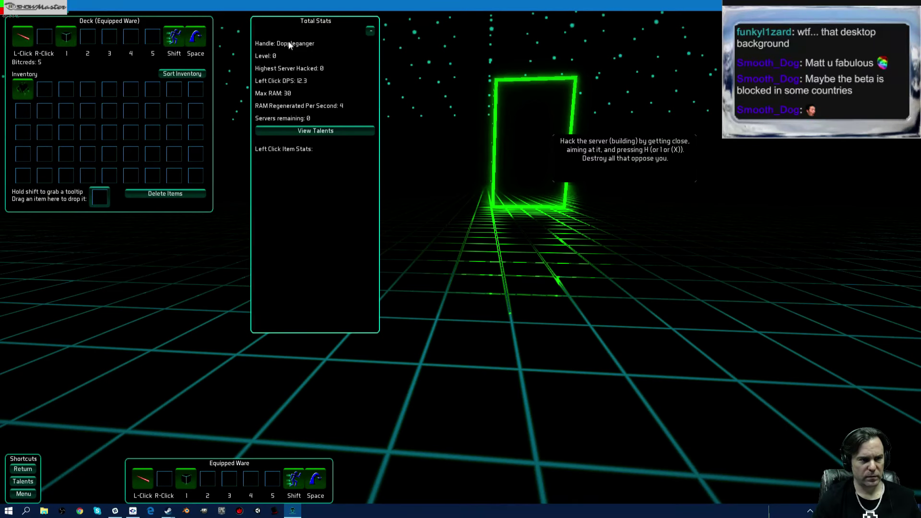
pyautogui.press('Tab')
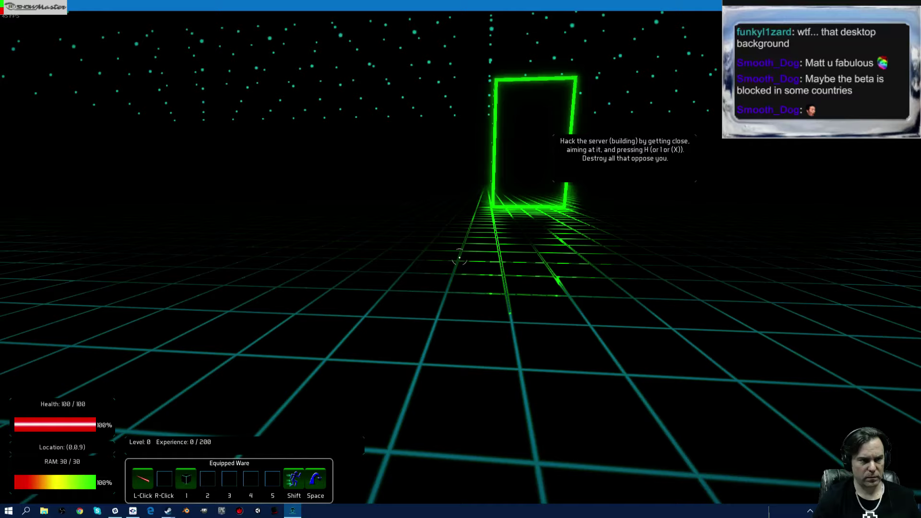
# Walk toward the green server, bring up the Steam overlay, then the Start menu.
pyautogui.press('Tab')
pyautogui.press('Tab')
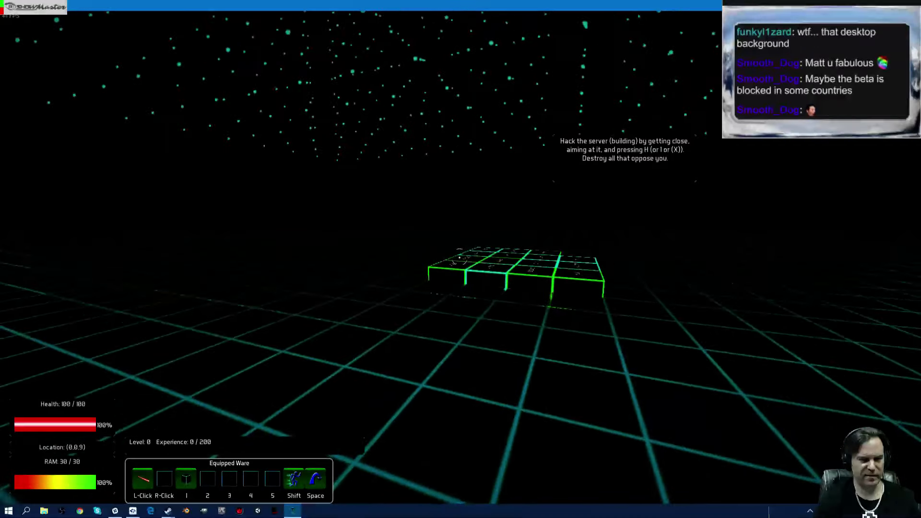
pyautogui.press('w')
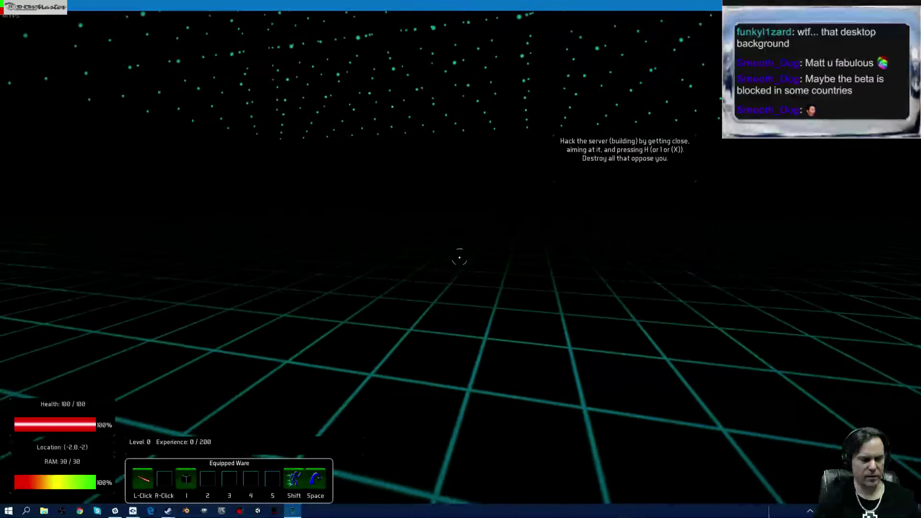
pyautogui.press('w')
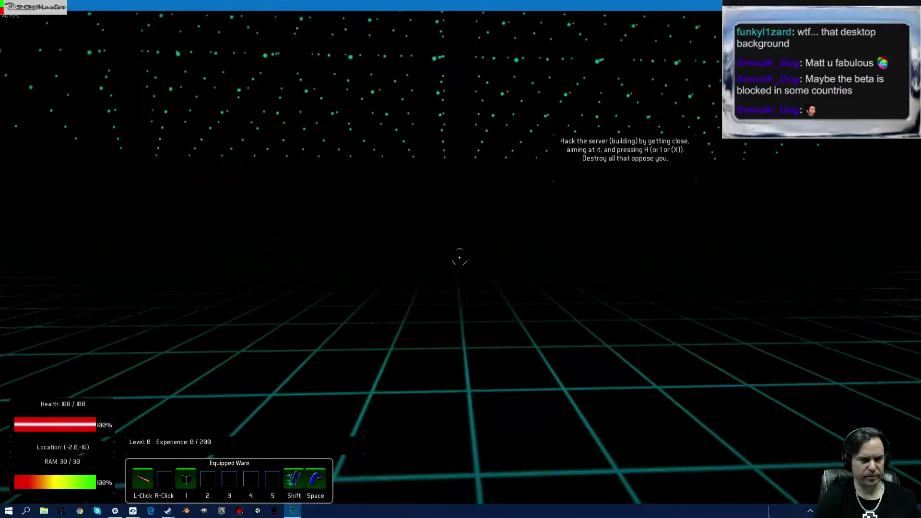
pyautogui.press('w')
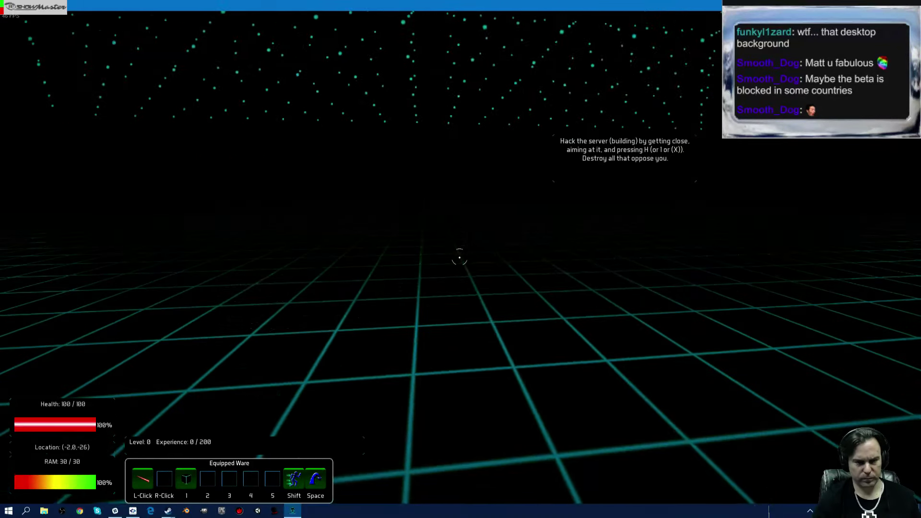
pyautogui.hotkey('shift', 'Tab')
pyautogui.hotkey('shift', 'Tab')
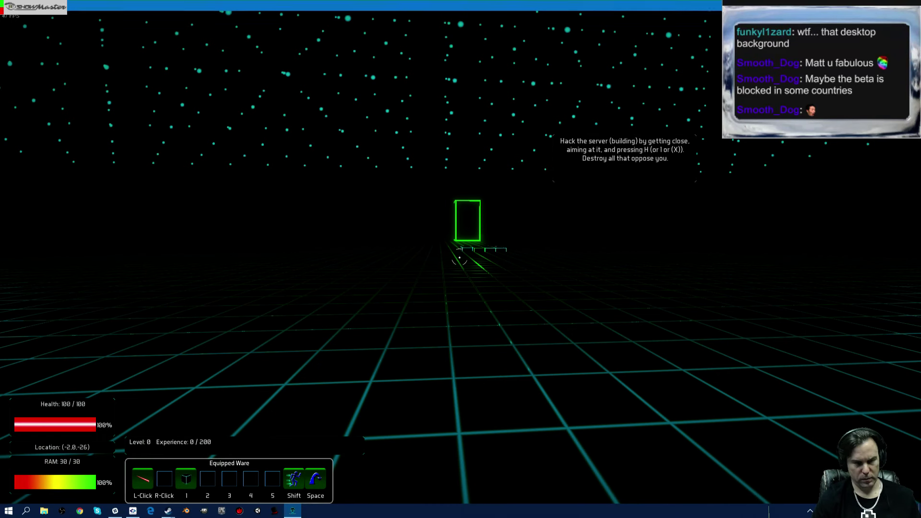
pyautogui.press('super')
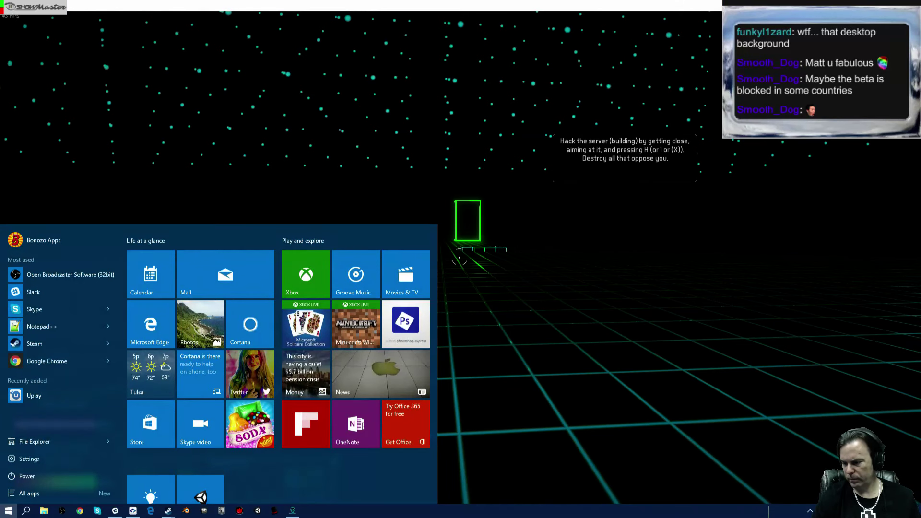
# Close the Start menu, move the chat window lower, and refocus the game.
pyautogui.press('Escape')
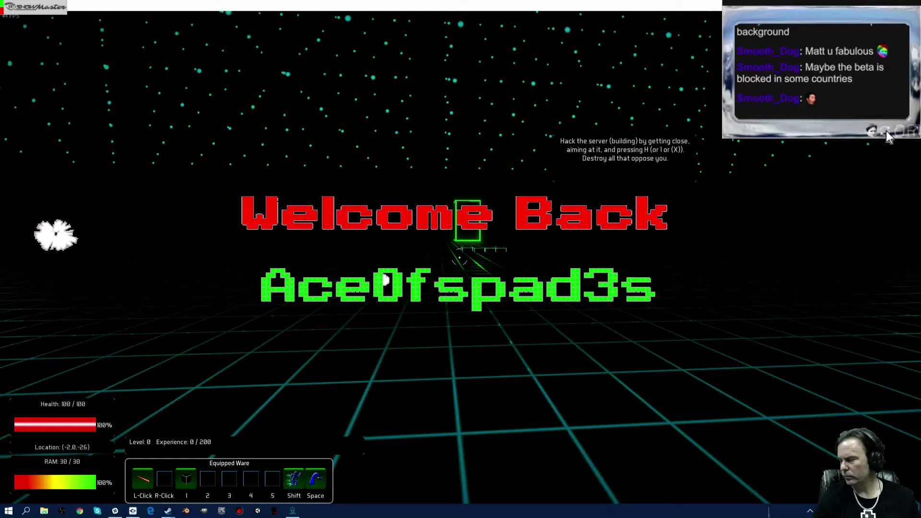
pyautogui.moveTo(894, 132); pyautogui.dragTo(895, 259)
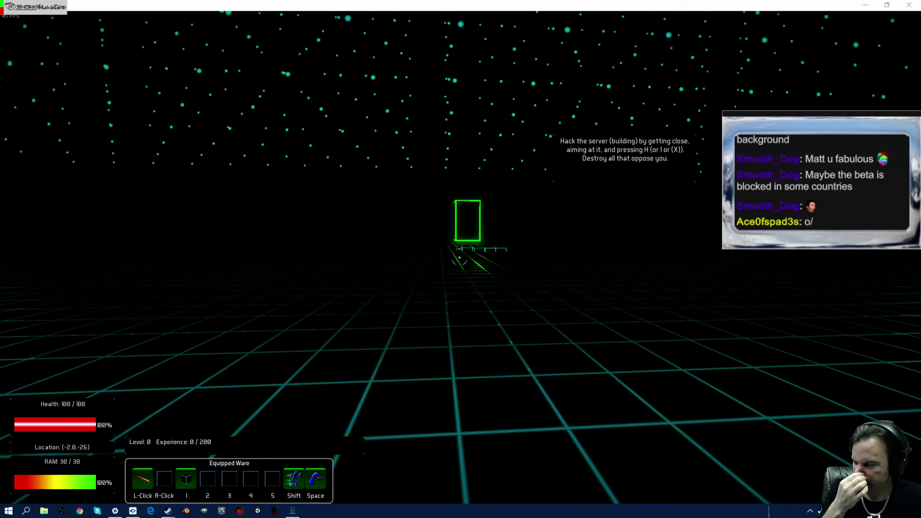
pyautogui.click(476, 4)
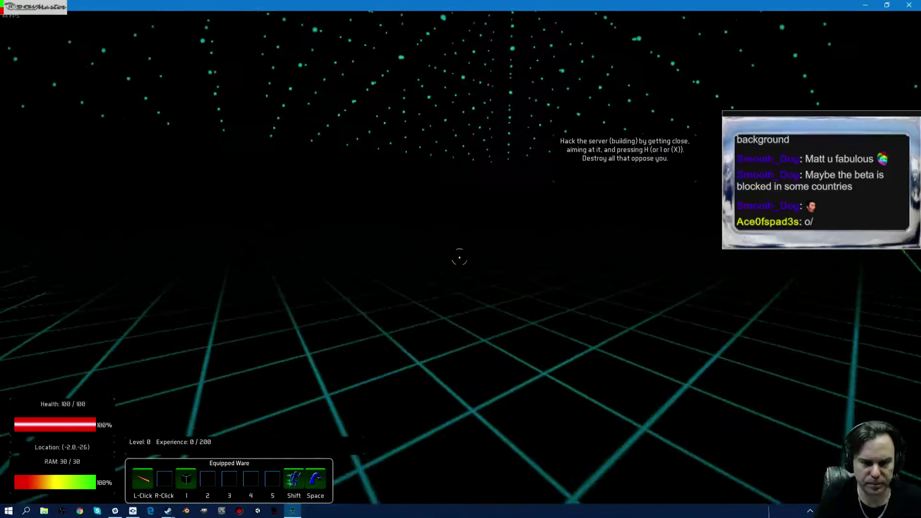
# Walk up to the green Easy Target Manufacturers server and face it head-on.
pyautogui.press('w')
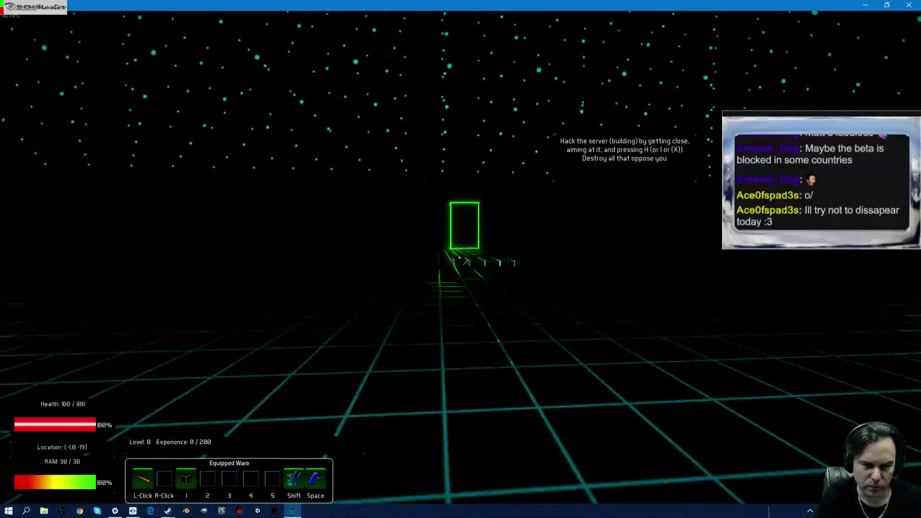
pyautogui.press('w')
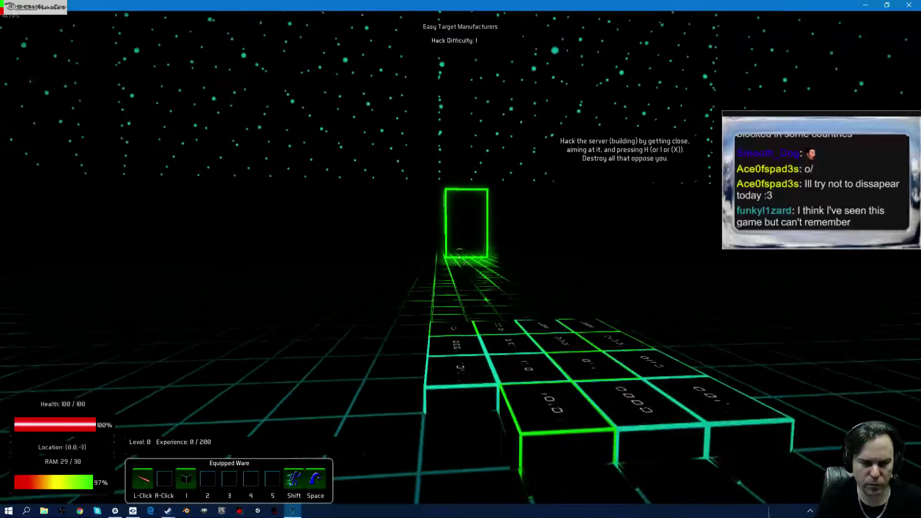
pyautogui.press('w')
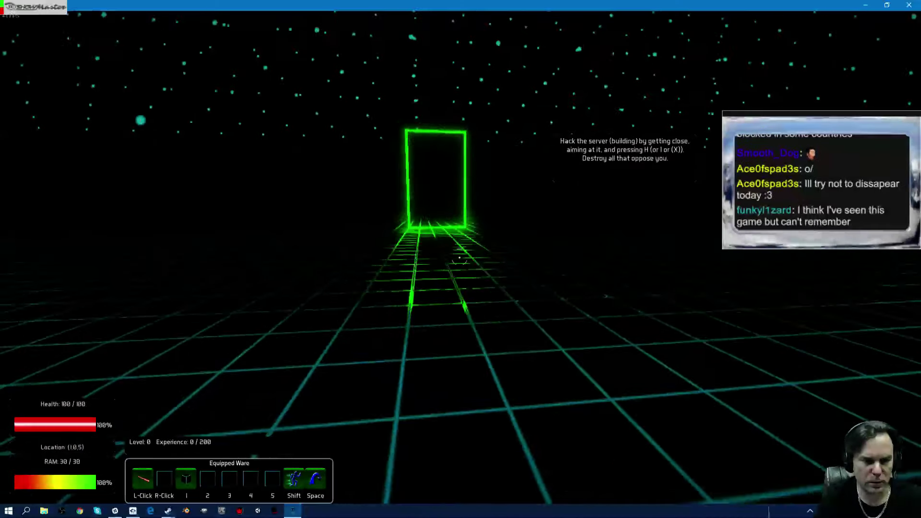
pyautogui.press('w')
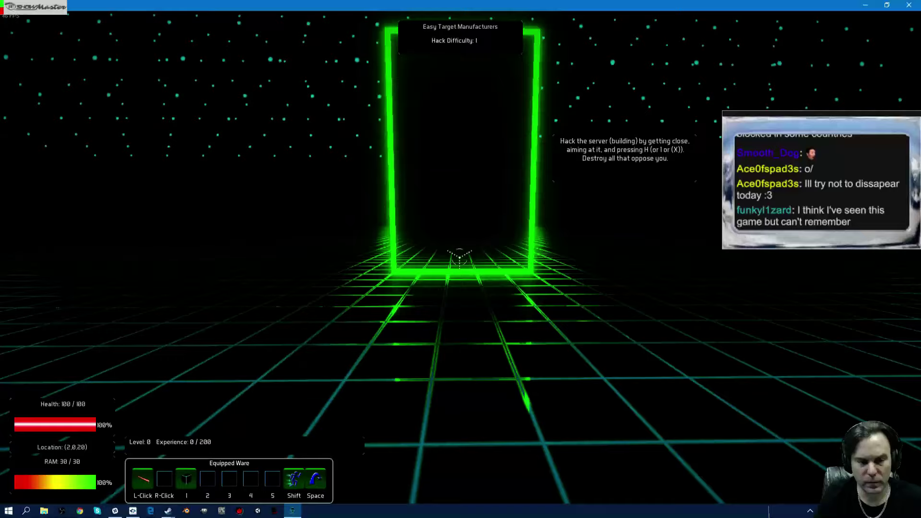
pyautogui.press('w')
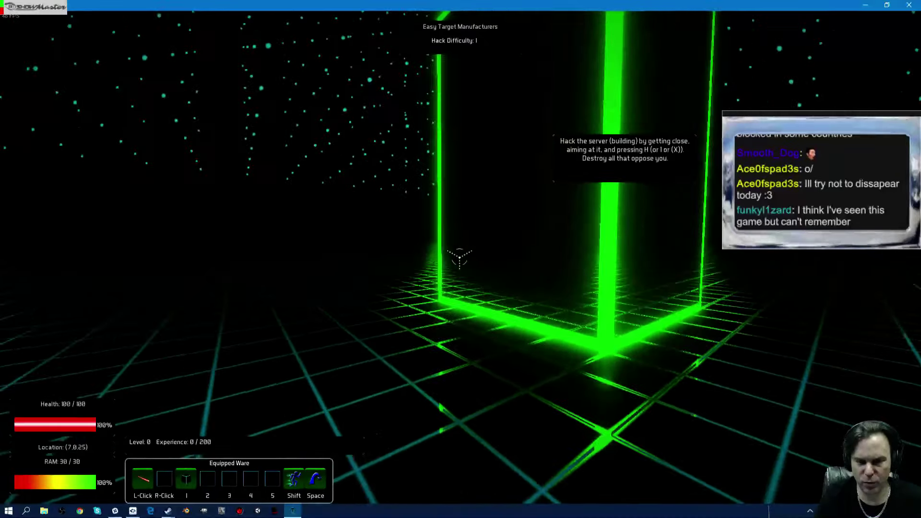
pyautogui.press('w')
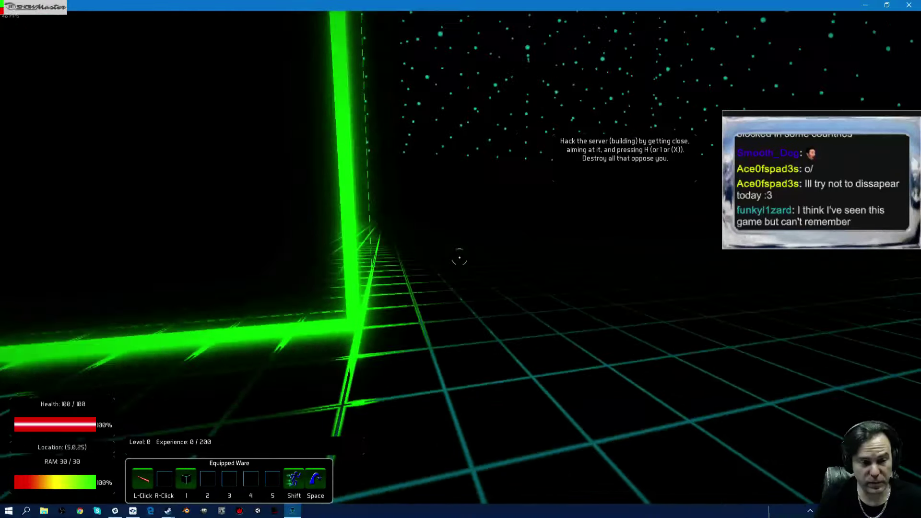
pyautogui.press('w')
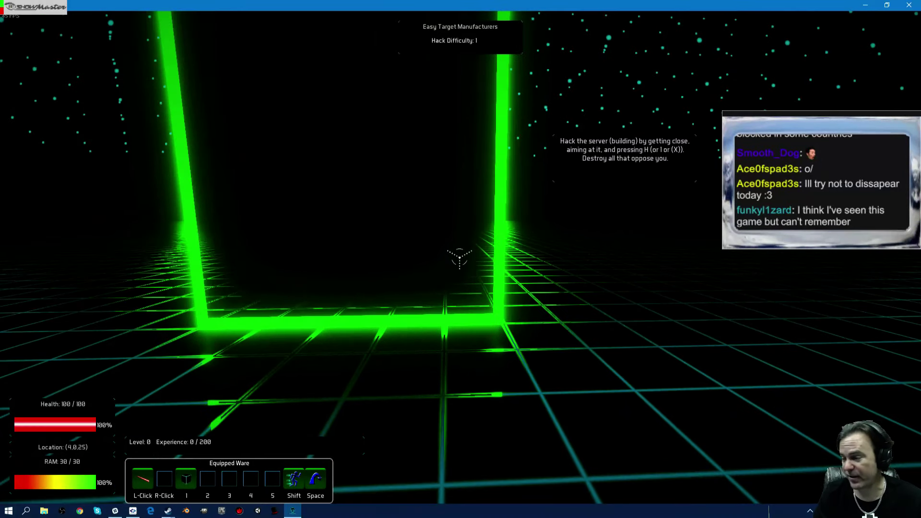
# Toggle the Start menu several times and fire a shot at the server.
pyautogui.press('super')
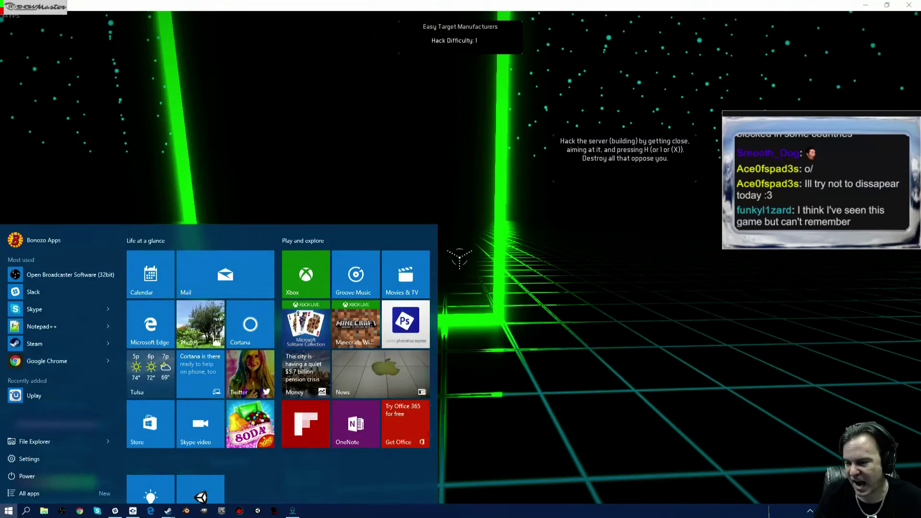
pyautogui.press('super')
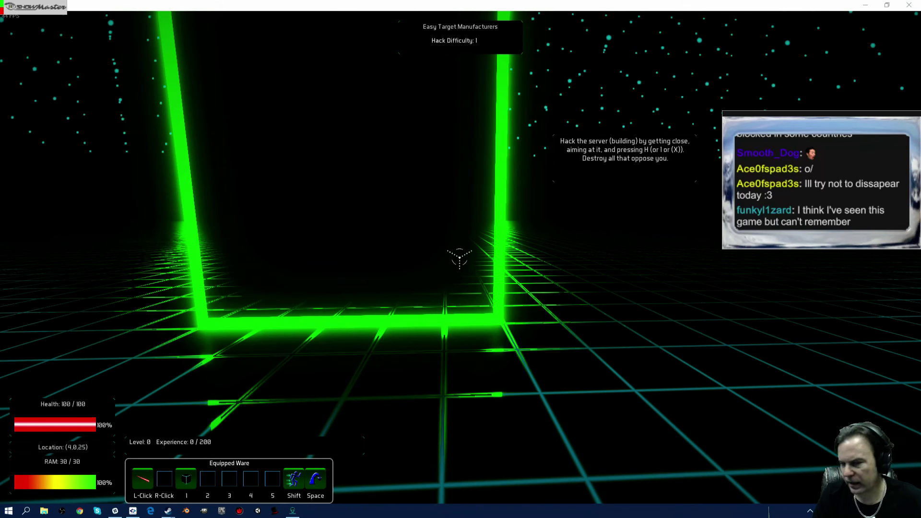
pyautogui.click(460, 259)
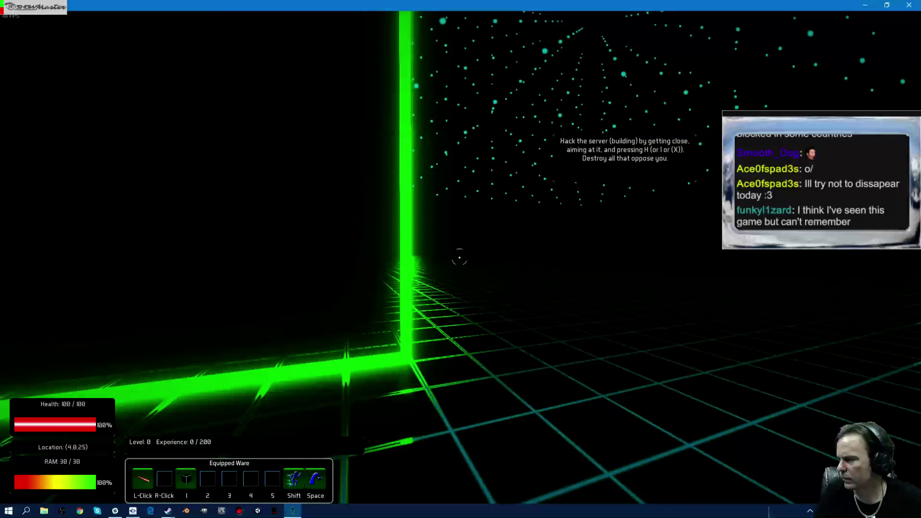
pyautogui.press('super')
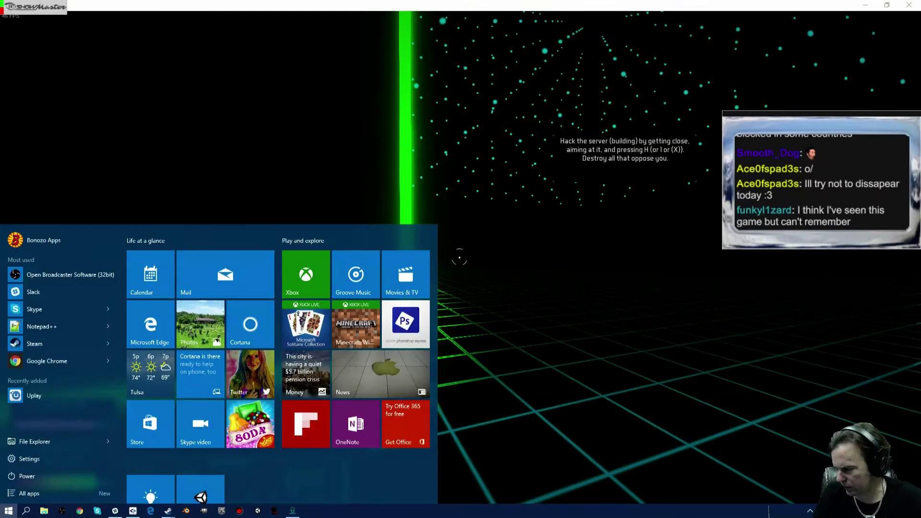
pyautogui.press('super')
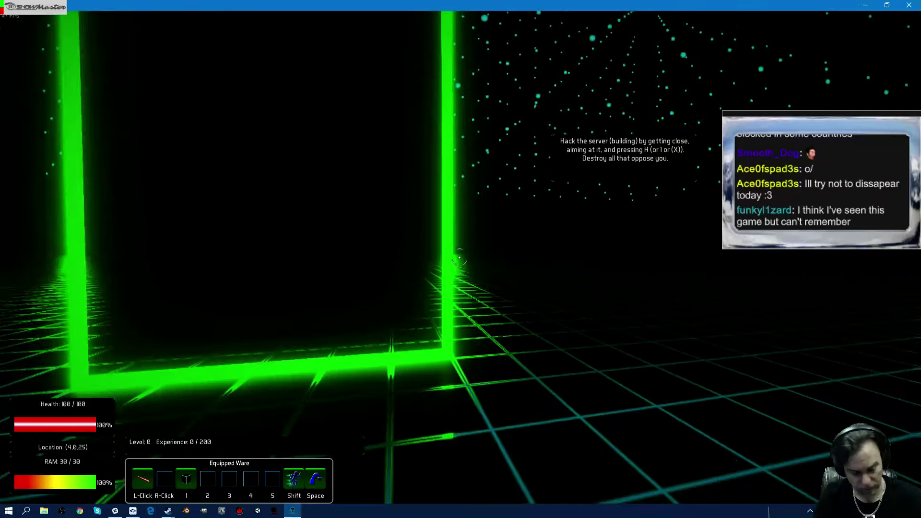
pyautogui.press('super')
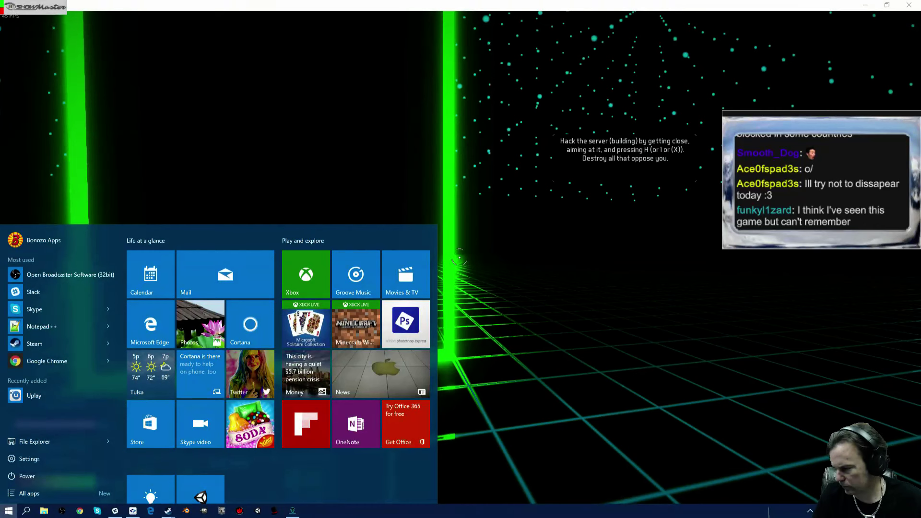
pyautogui.press('super')
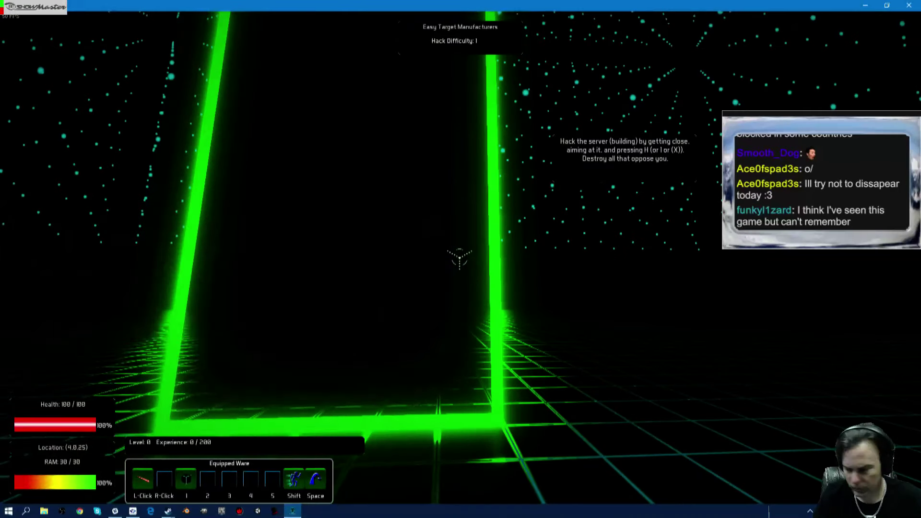
pyautogui.press('super')
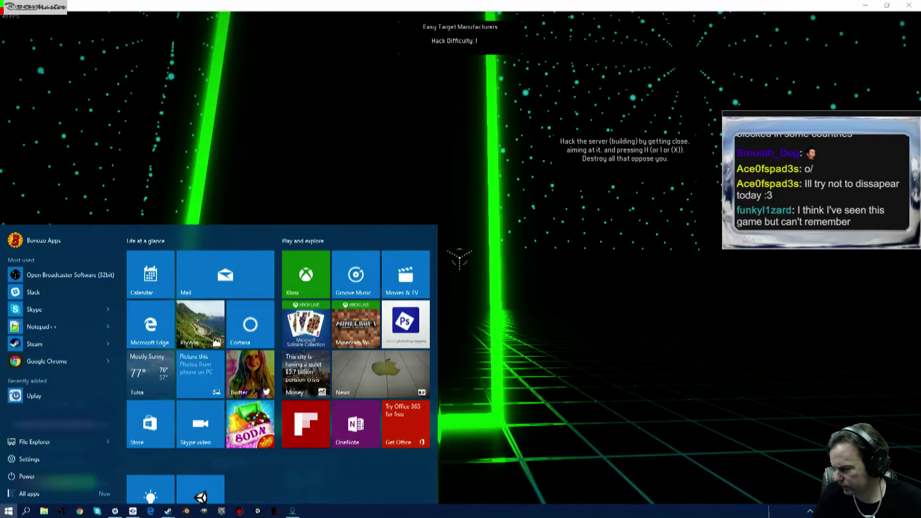
pyautogui.press('super')
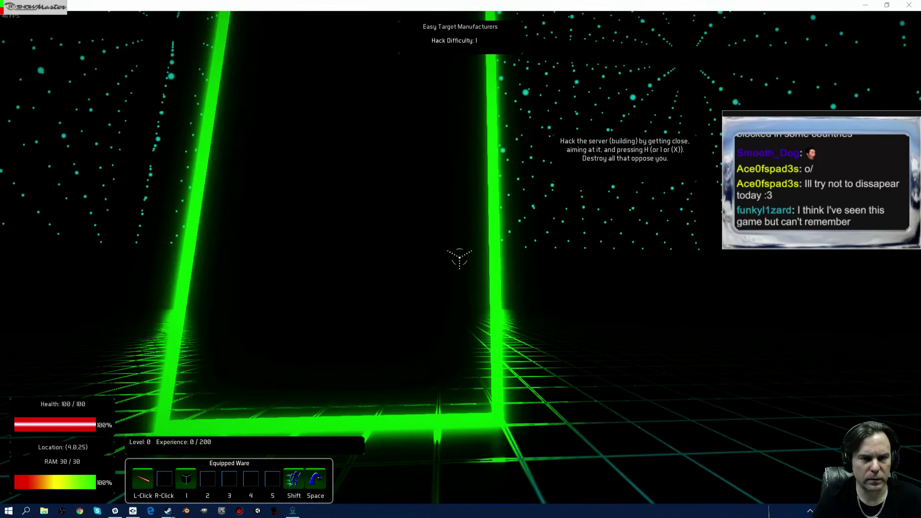
# Shoot the server, back away, and start hacking it with H.
pyautogui.click(460, 258)
pyautogui.press('s')
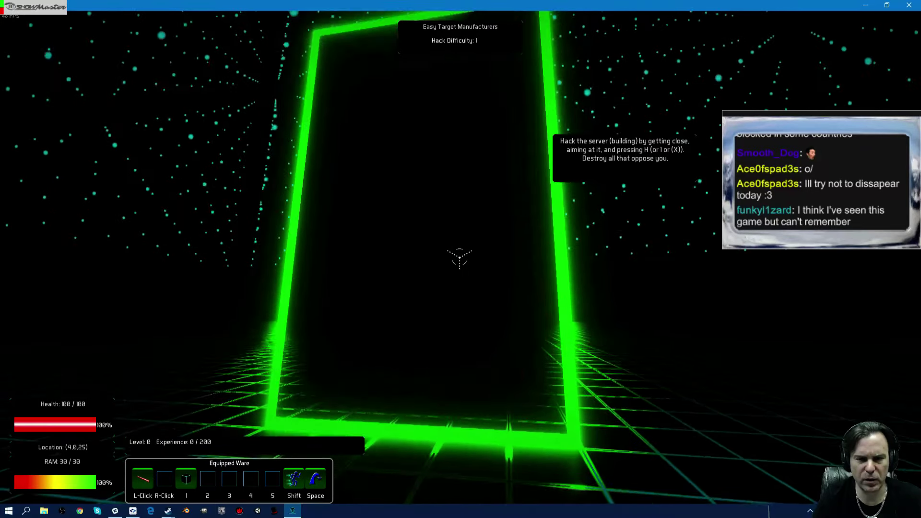
pyautogui.click(459, 258)
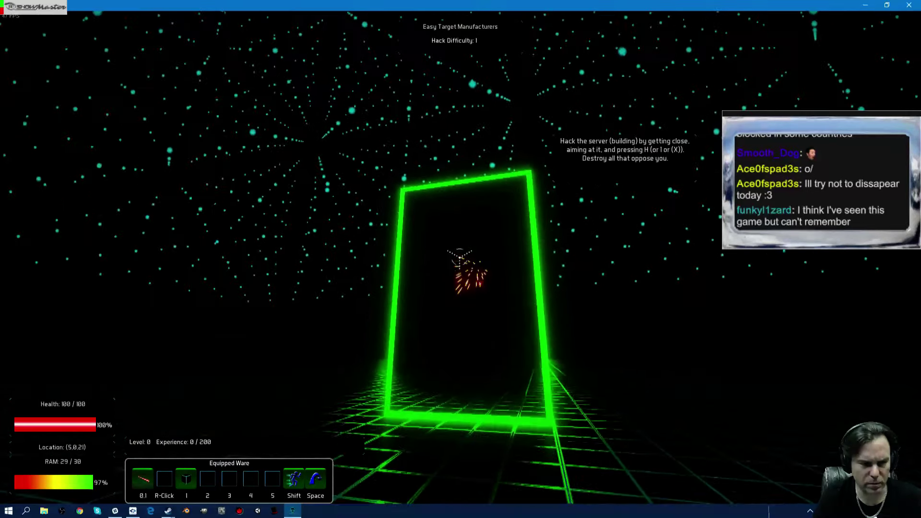
pyautogui.click(459, 258)
pyautogui.press('h')
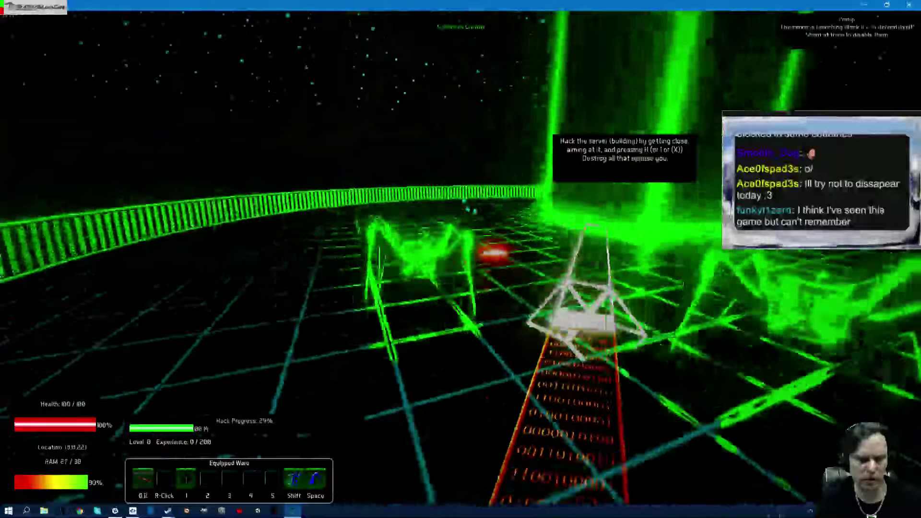
# Shoot the attacking defenders and briefly check the deck and total stats panels.
pyautogui.click(461, 259)
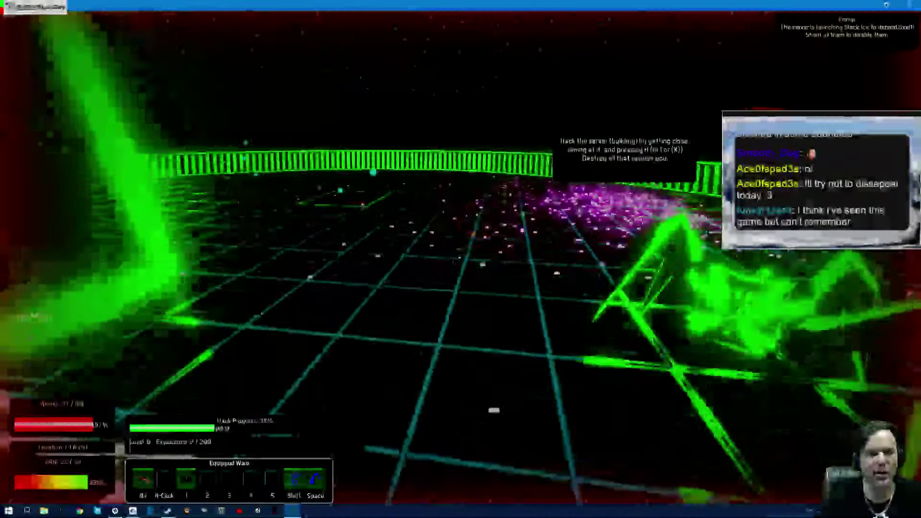
pyautogui.click(461, 259)
pyautogui.click(461, 259)
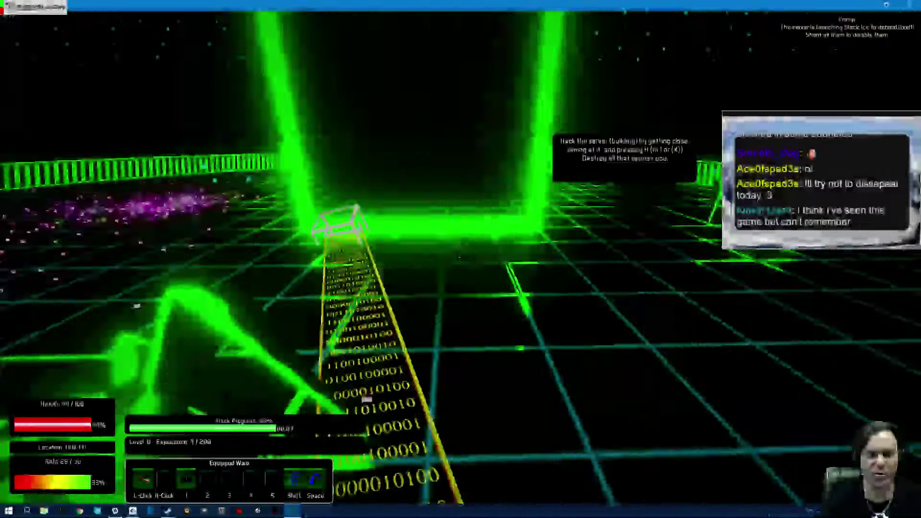
pyautogui.press('Tab')
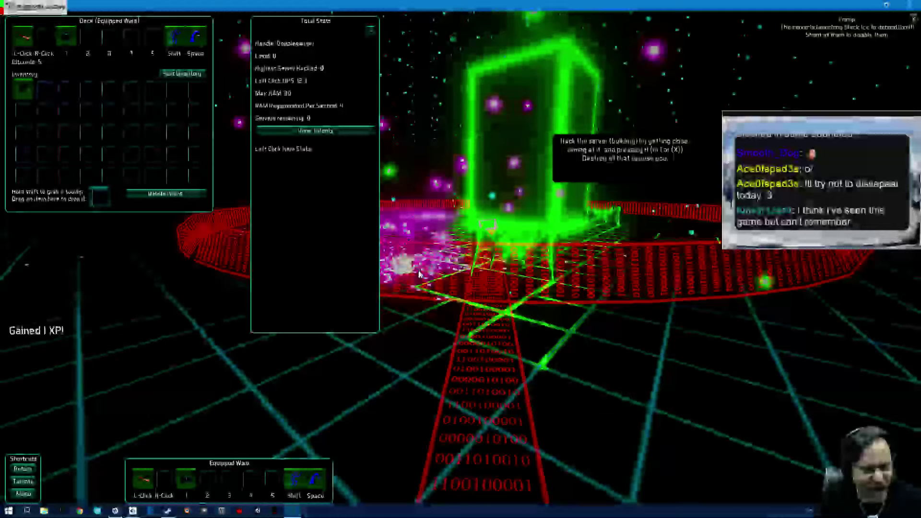
pyautogui.press('Tab')
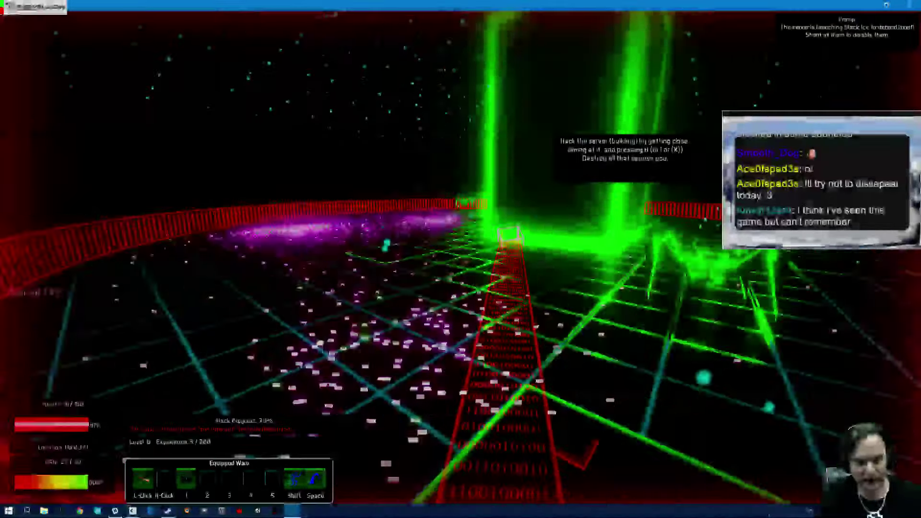
# Close in on the remaining defenders and destroy them until the character reaches level 1.
pyautogui.press('w')
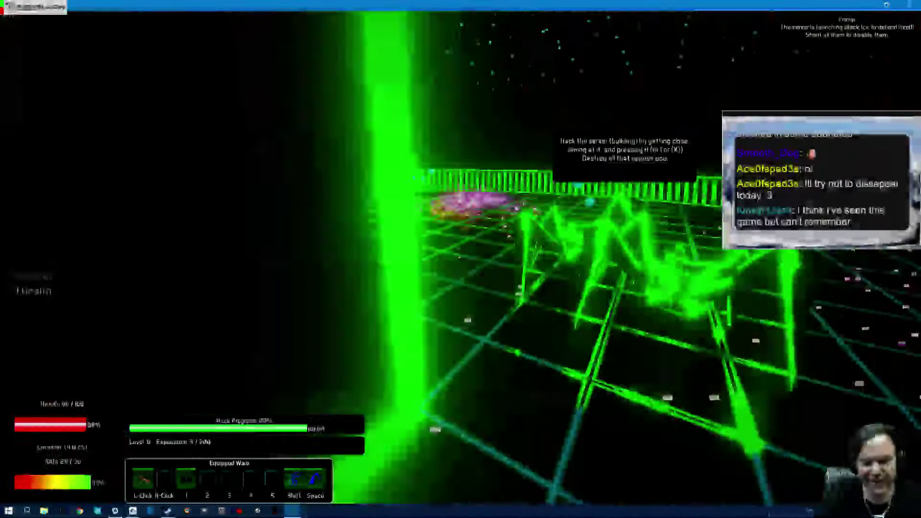
pyautogui.press('w')
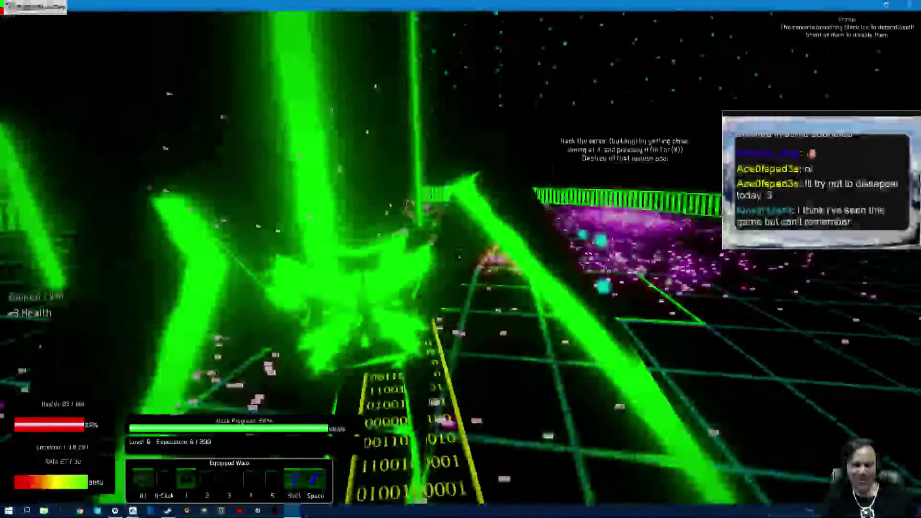
pyautogui.press('w')
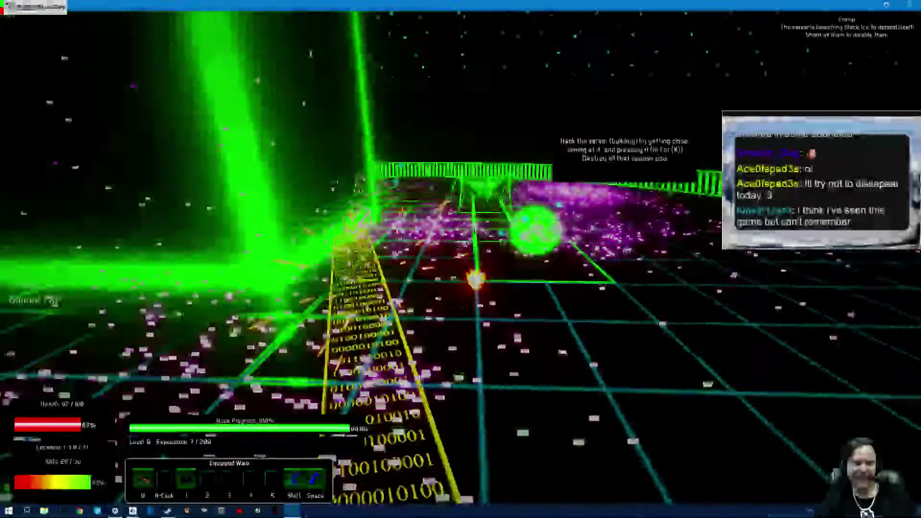
pyautogui.press('w')
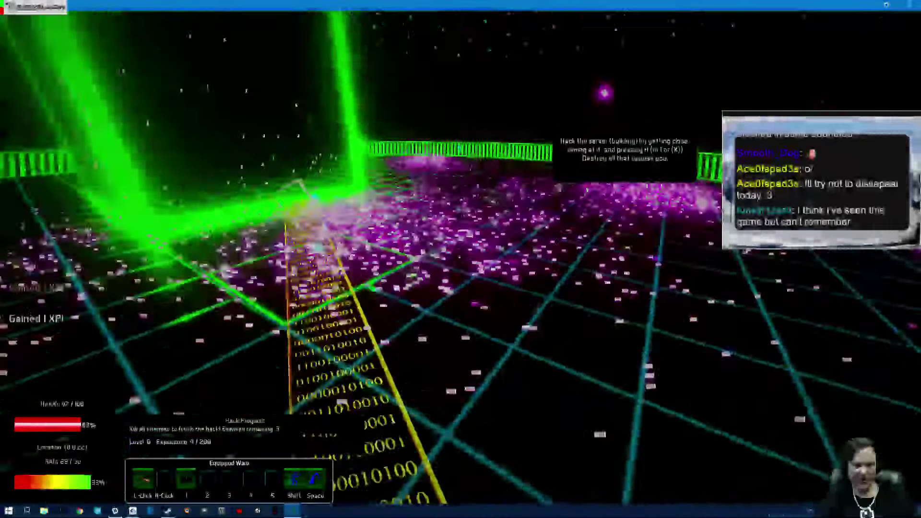
pyautogui.press('w')
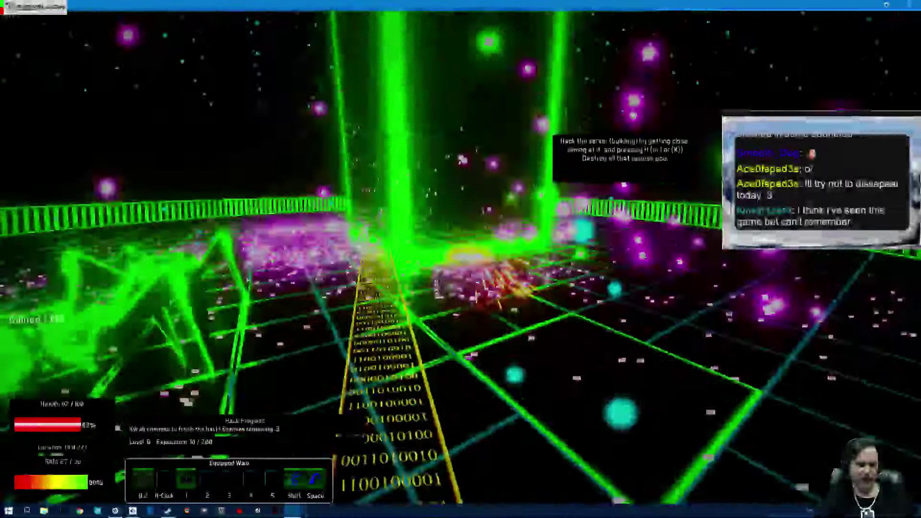
pyautogui.press('w')
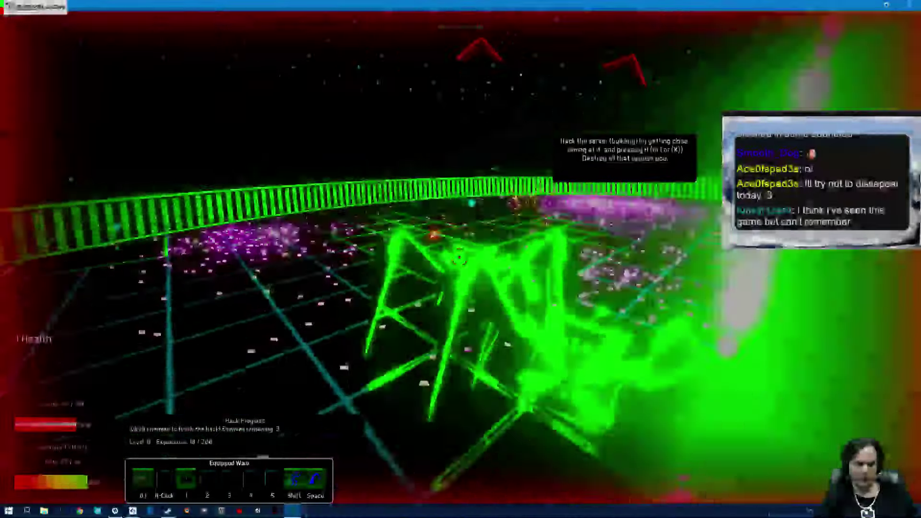
pyautogui.press('w')
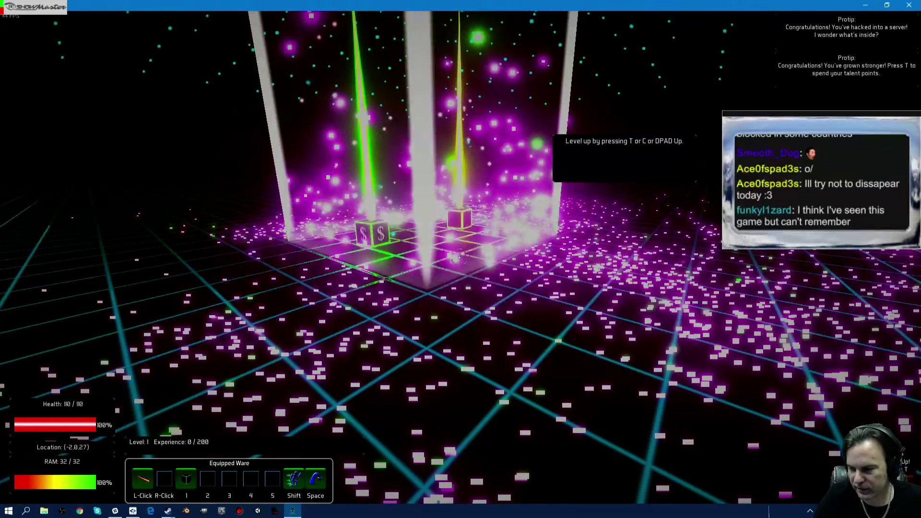
# Collect the $ credits and heal cubes between the pillars, then open the Talents screen.
pyautogui.press('w')
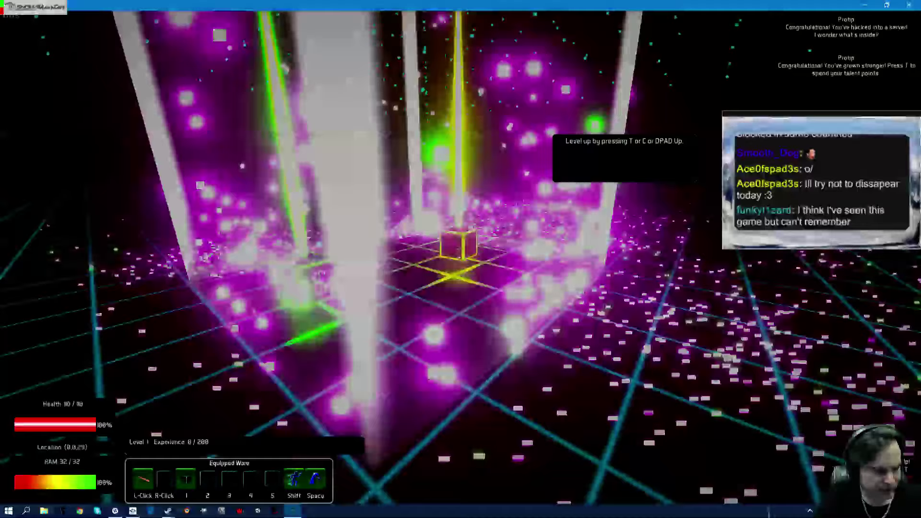
pyautogui.press('w')
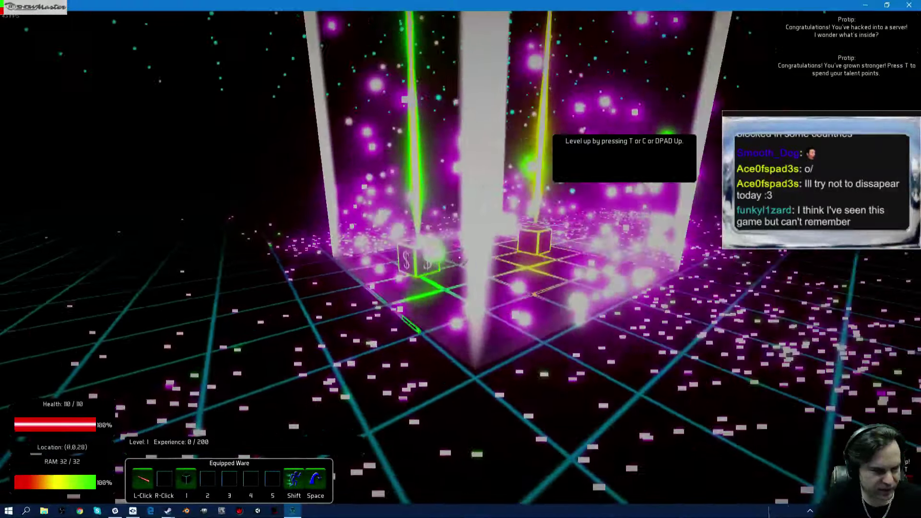
pyautogui.press('w')
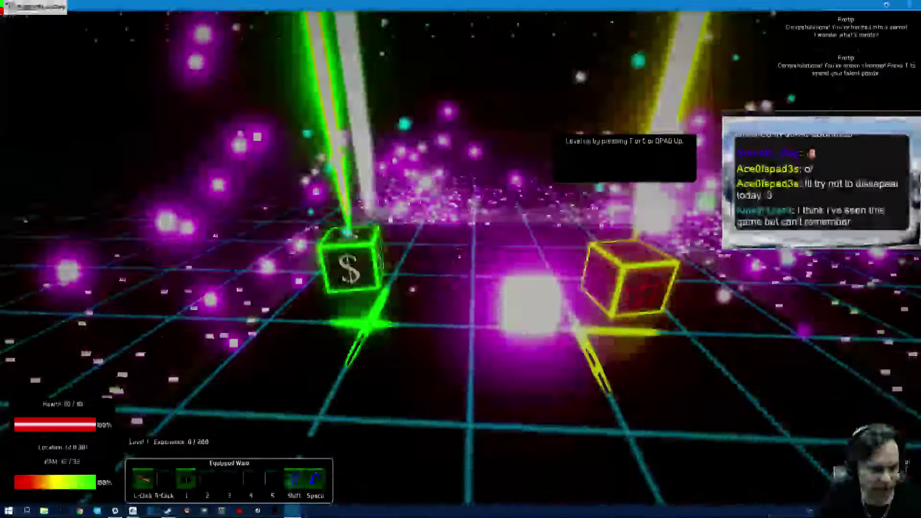
pyautogui.press('w')
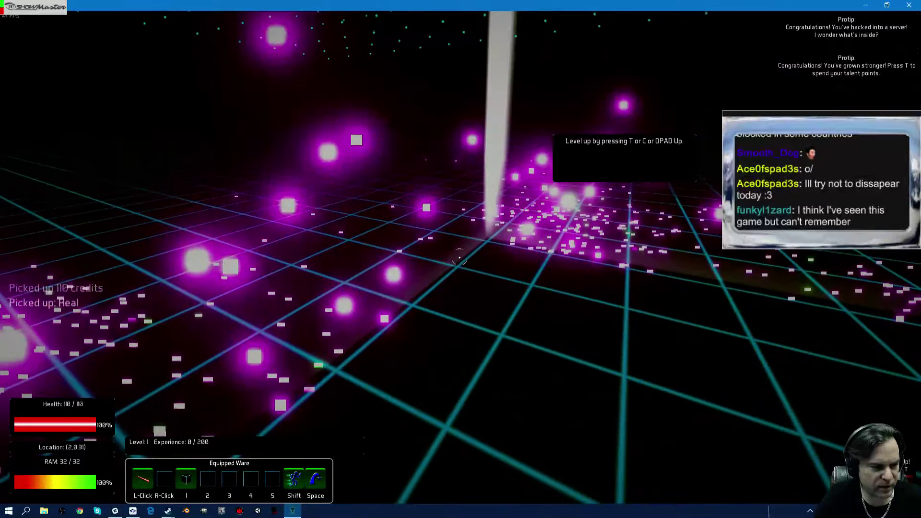
pyautogui.press('w')
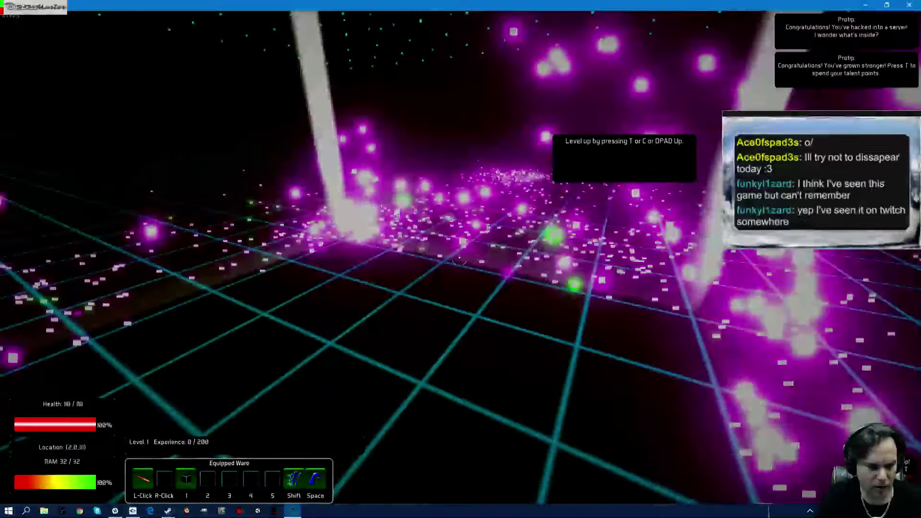
pyautogui.press('t')
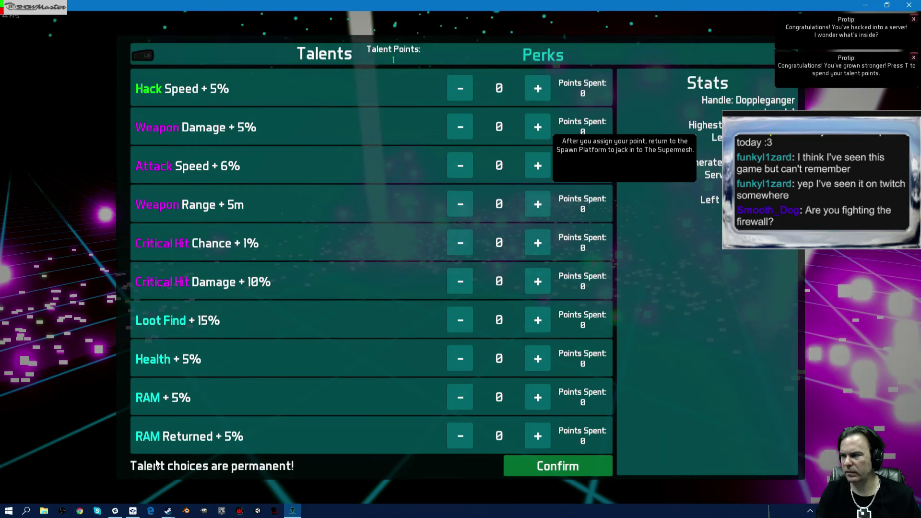
pyautogui.press('super')
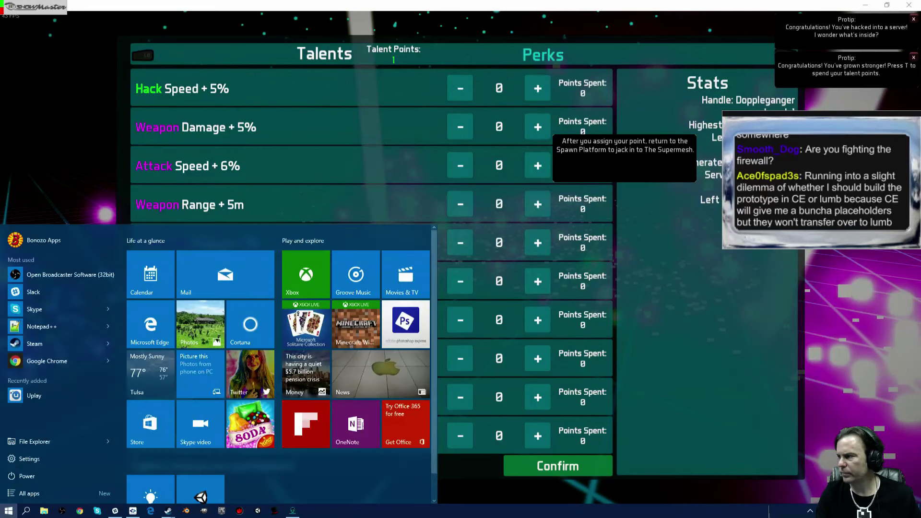
pyautogui.press('super')
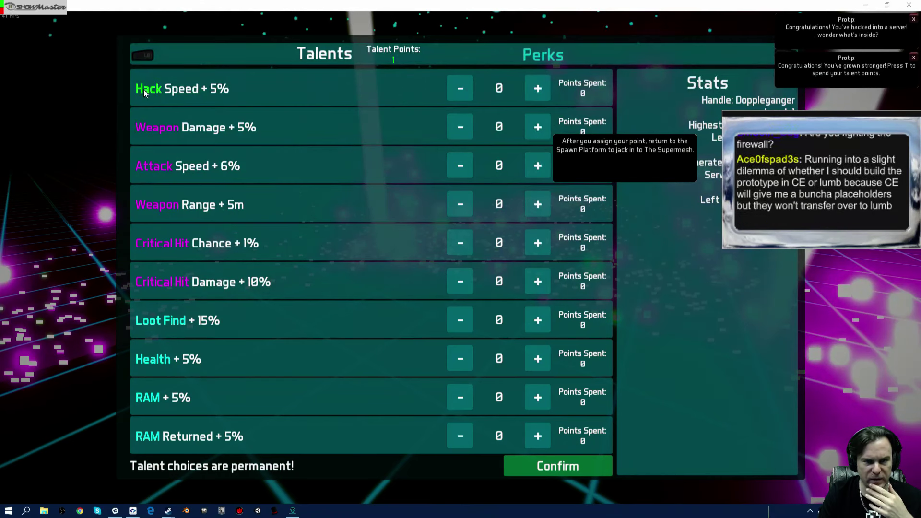
# Close Talents, turn on Vertical Sync in Options > Video Options, and return to the game.
pyautogui.click(551, 470)
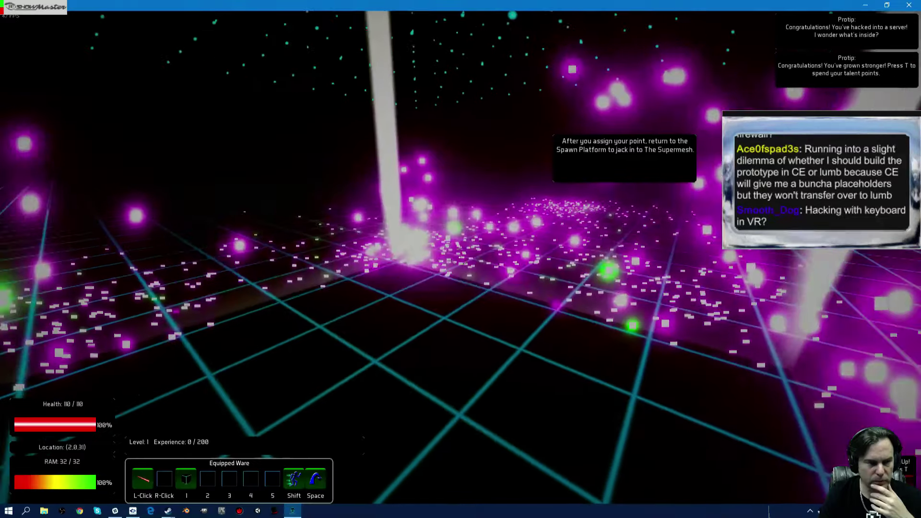
pyautogui.press('Escape')
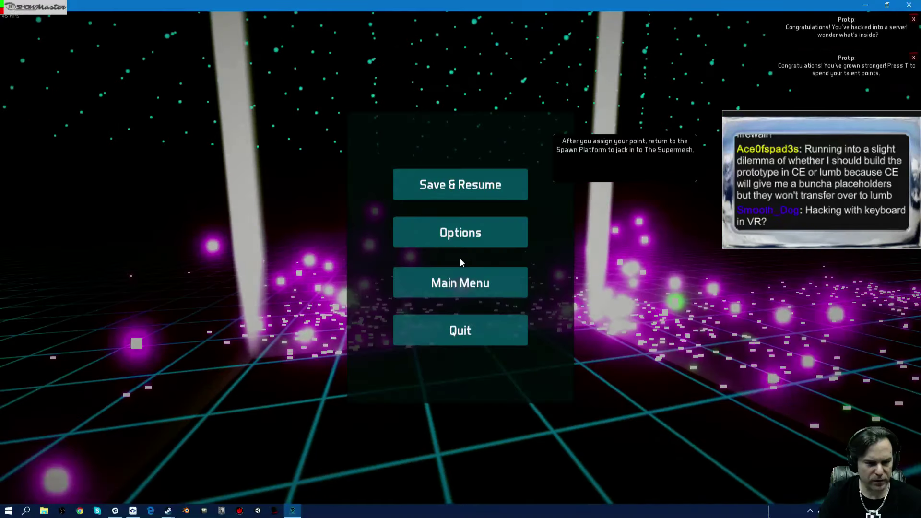
pyautogui.click(460, 234)
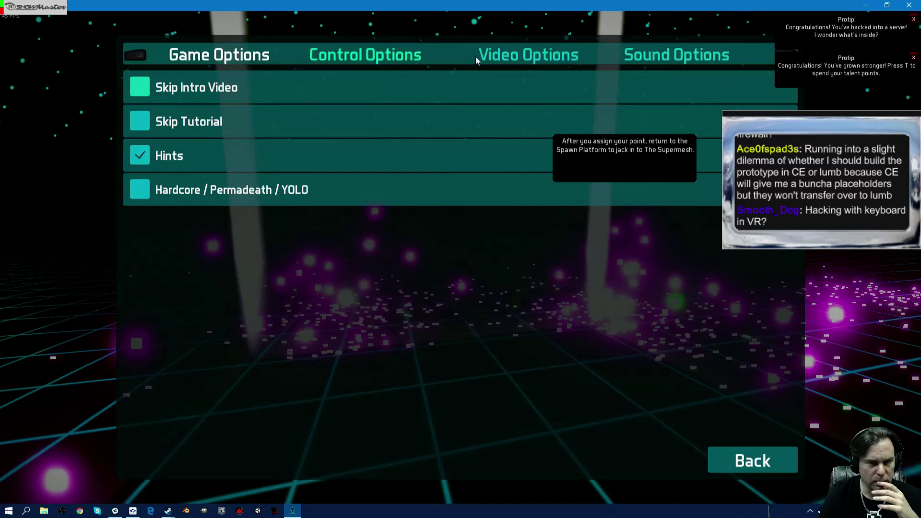
pyautogui.click(489, 56)
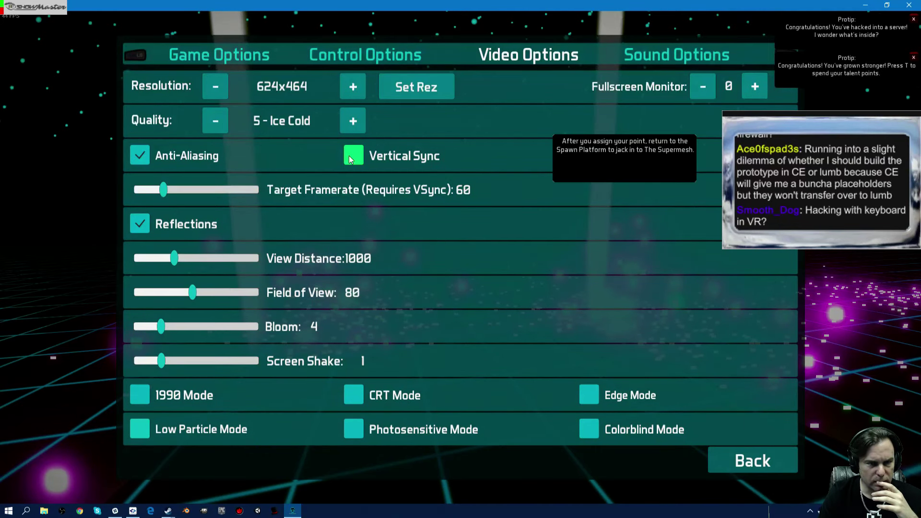
pyautogui.click(350, 159)
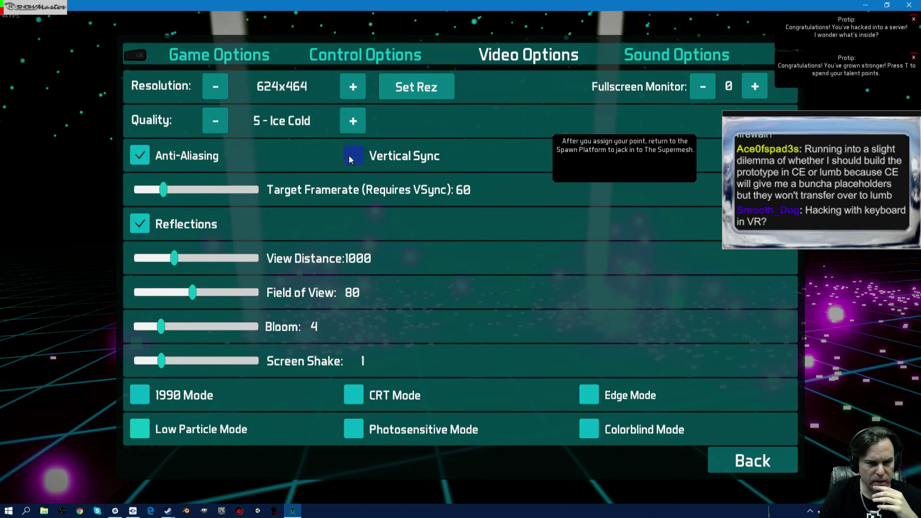
pyautogui.click(759, 461)
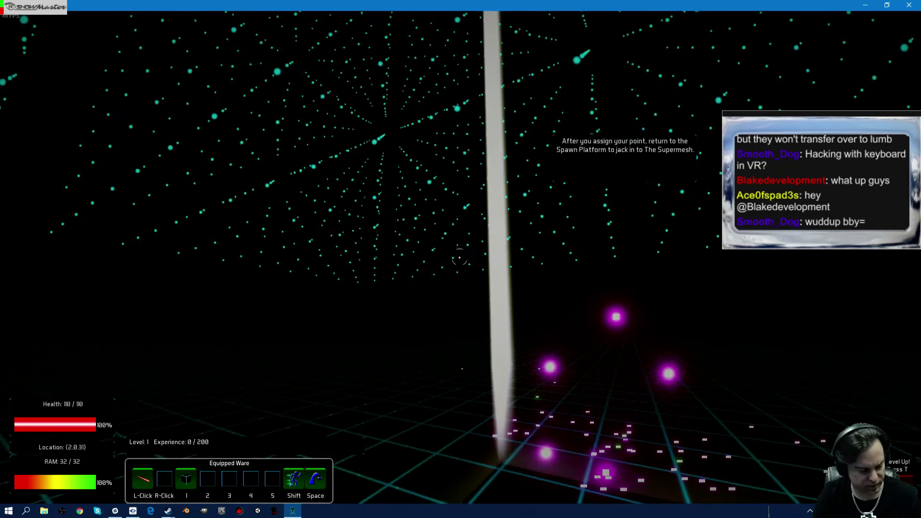
pyautogui.hotkey('ctrl', 'shift', 'Escape')
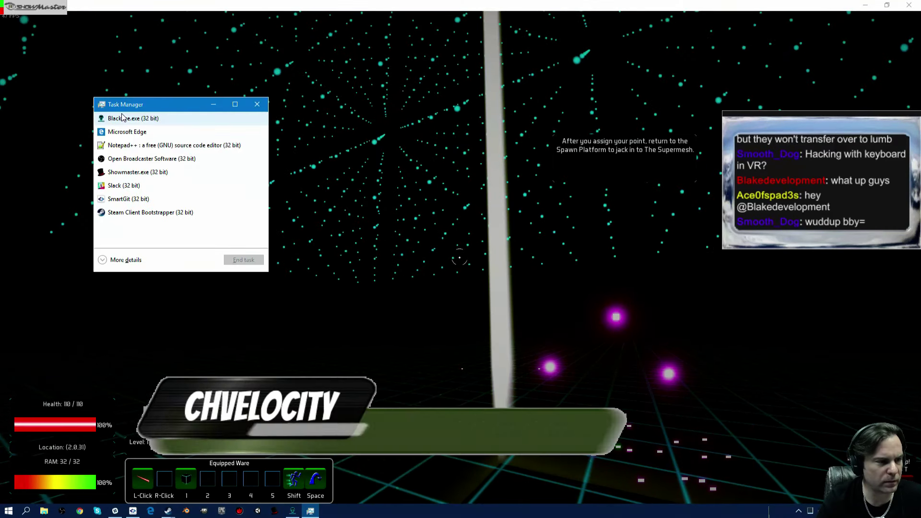
pyautogui.click(122, 260)
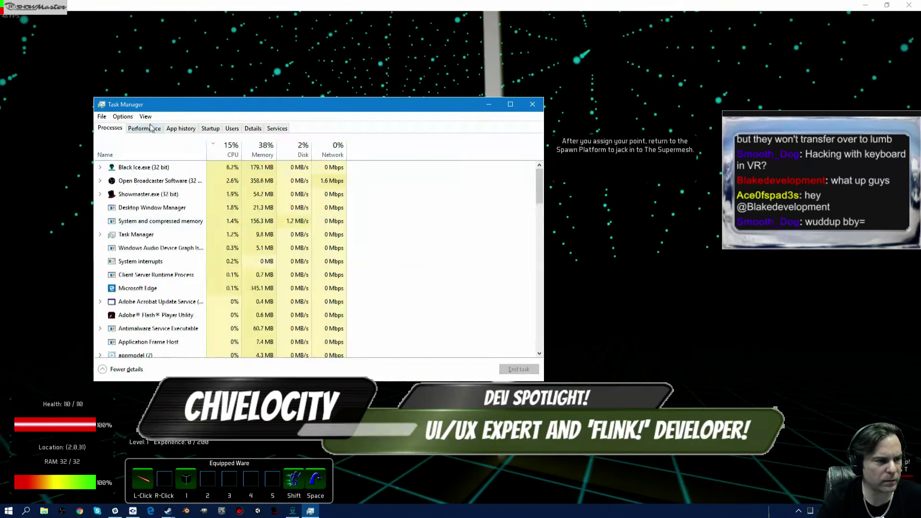
pyautogui.click(148, 128)
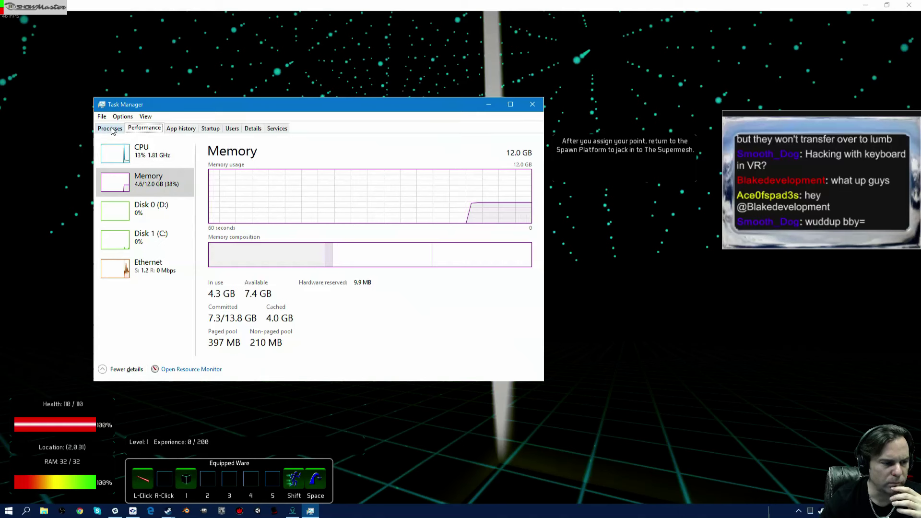
pyautogui.click(110, 128)
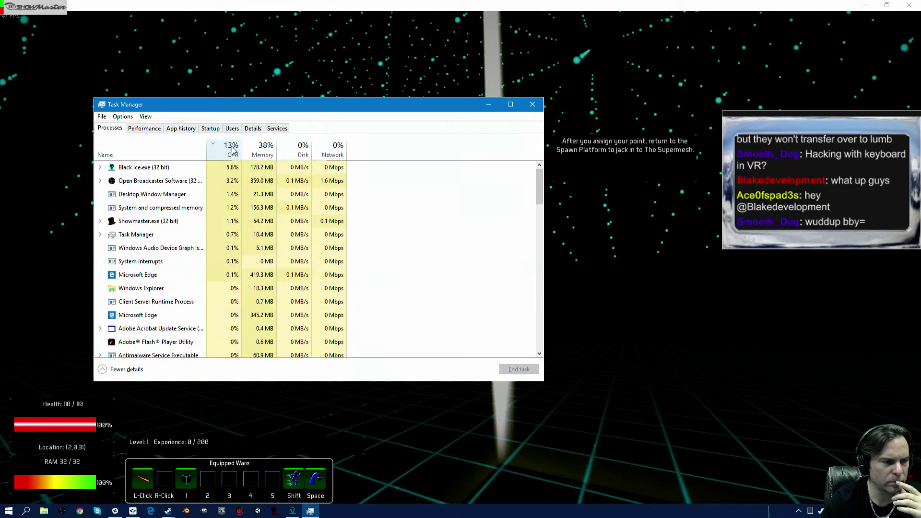
pyautogui.scroll(-3, 235, 148)
pyautogui.scroll(3, 233, 152)
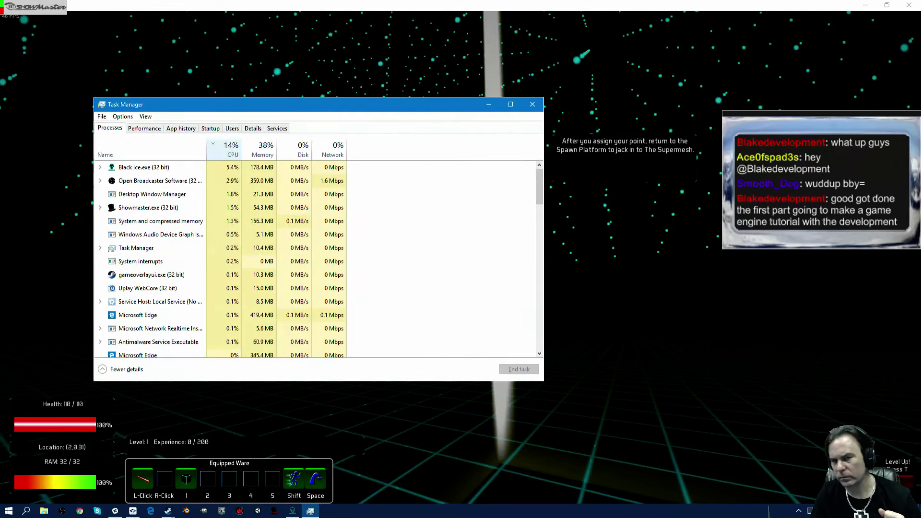
pyautogui.hotkey('alt', 'F4')
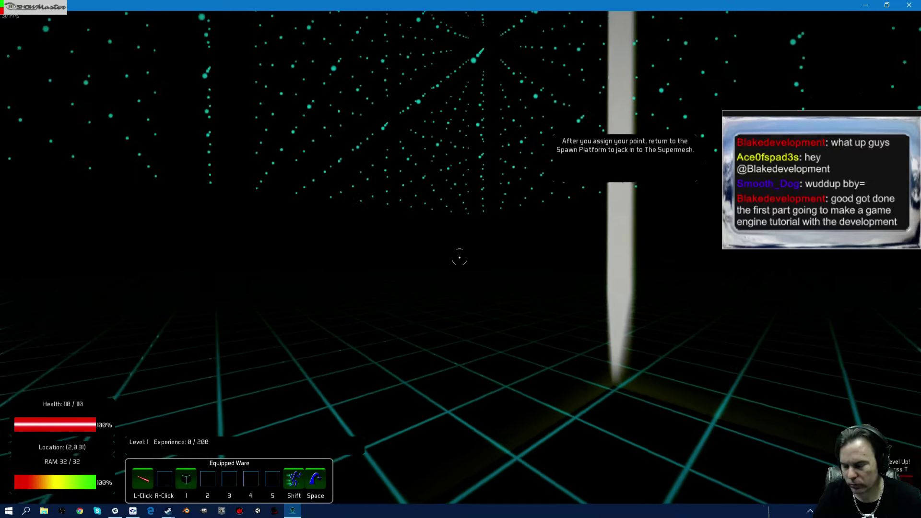
# Jack in on the green spawn platform and walk to the Eurohand Tracking Conglomerate Information block.
pyautogui.press('w')
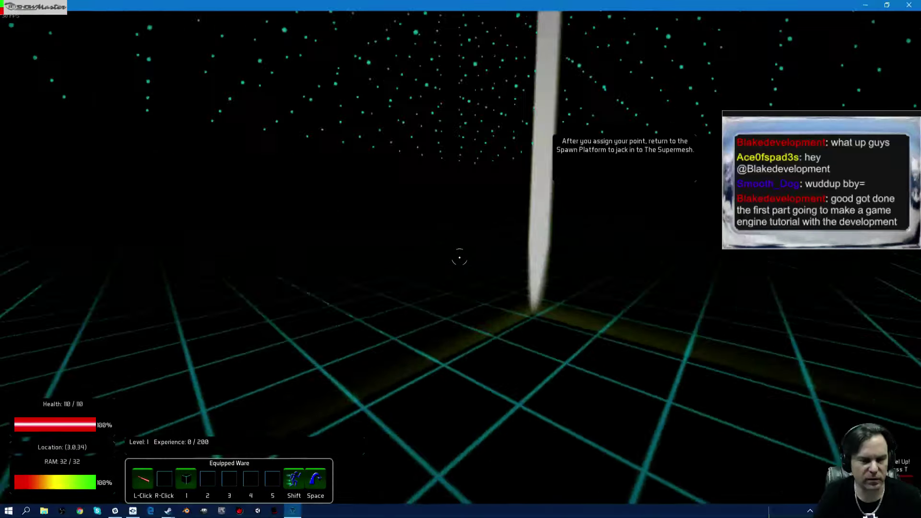
pyautogui.press('w')
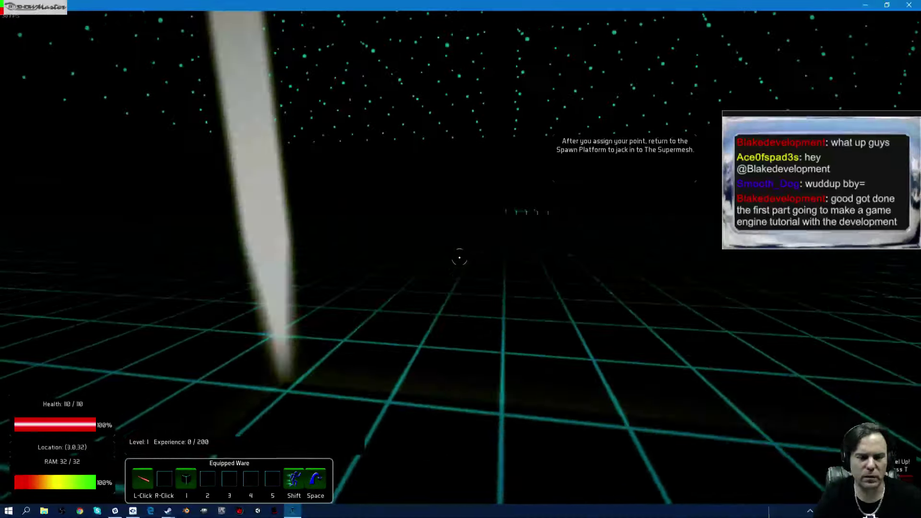
pyautogui.press('w')
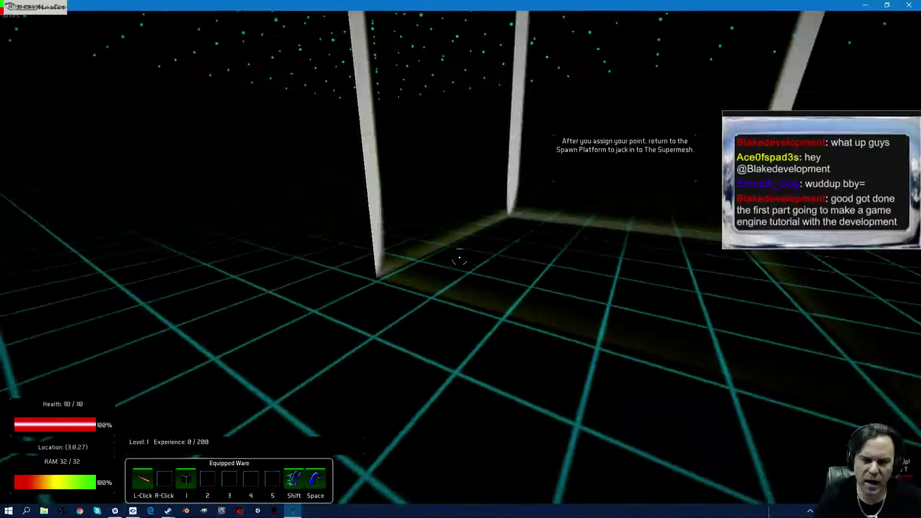
pyautogui.press('w')
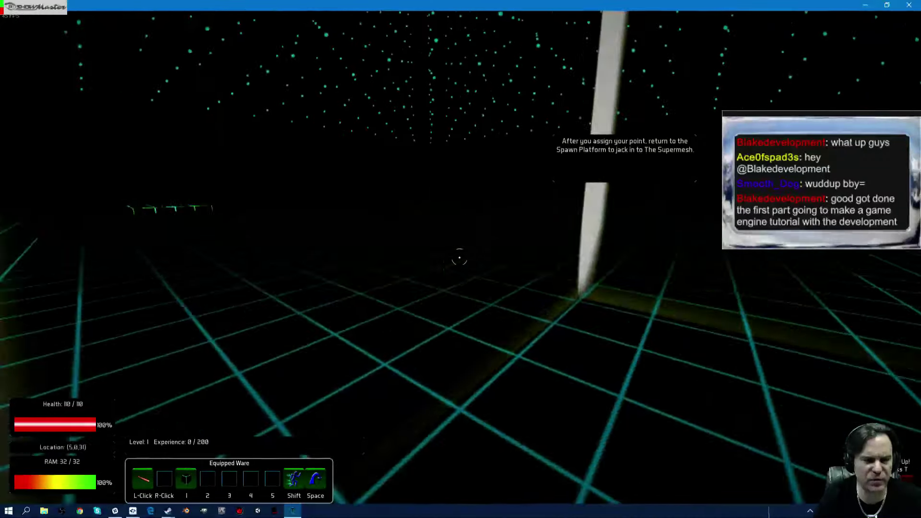
pyautogui.press('w')
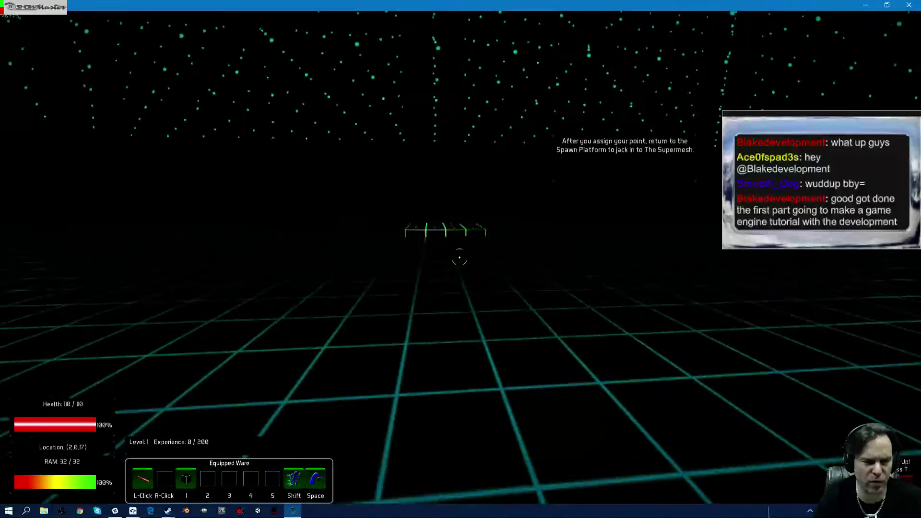
pyautogui.press('w')
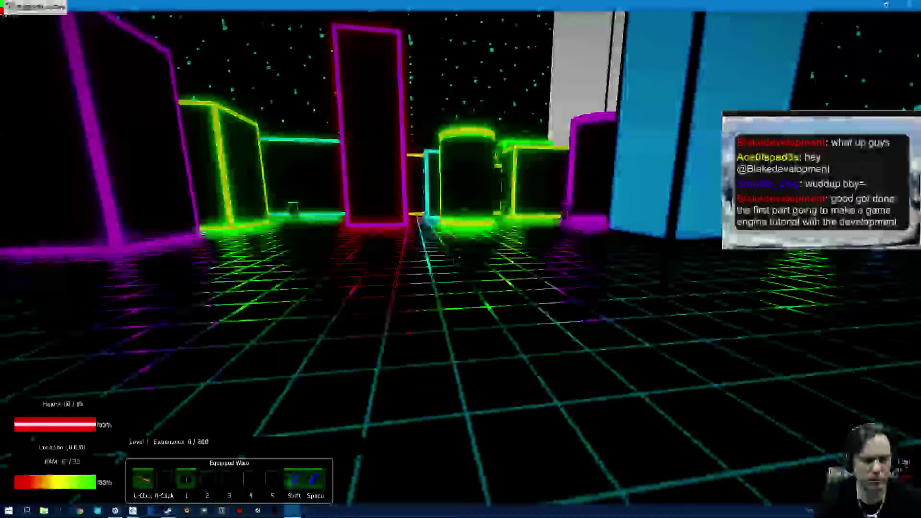
pyautogui.press('w')
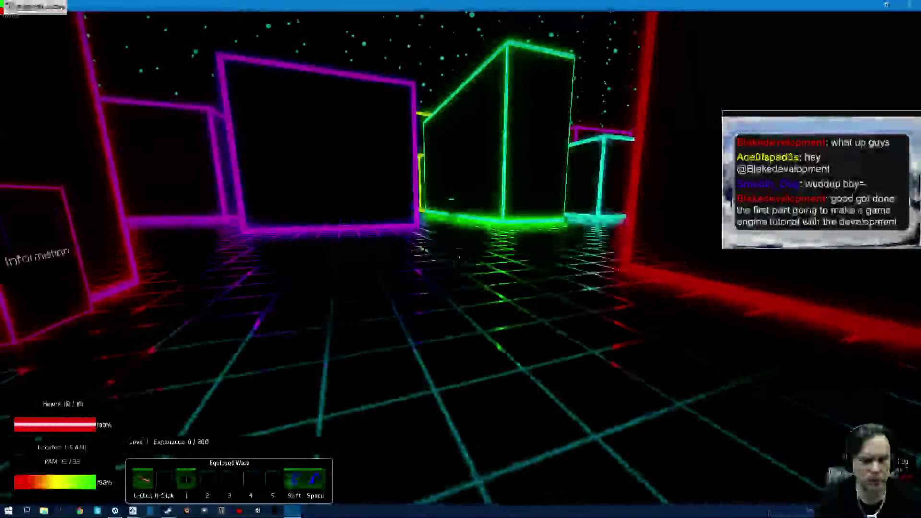
pyautogui.press('w')
pyautogui.press('w')
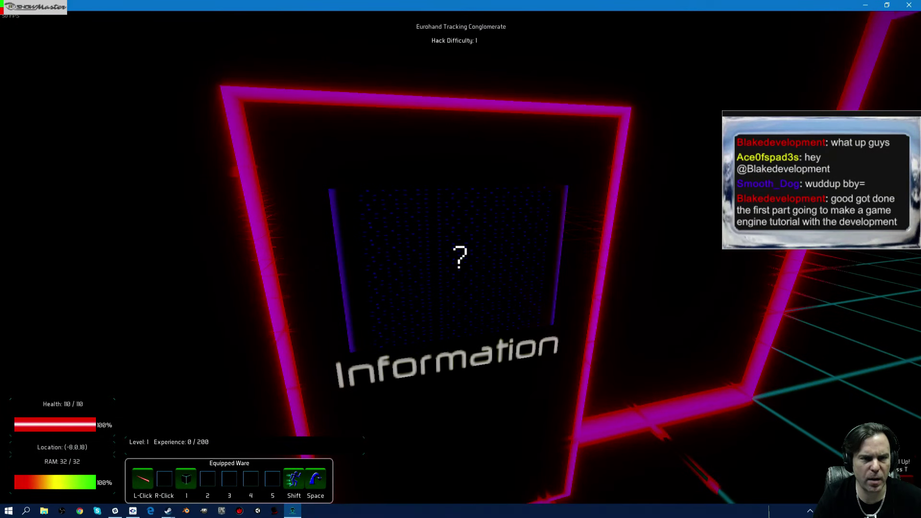
# Read the Eurohand Tracking Conglomerate Information box description and return to play.
pyautogui.press('e')
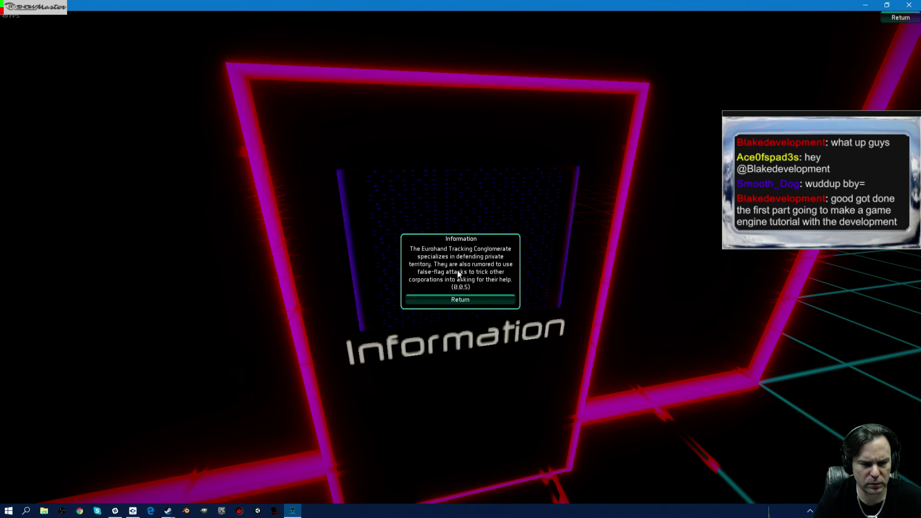
pyautogui.click(461, 299)
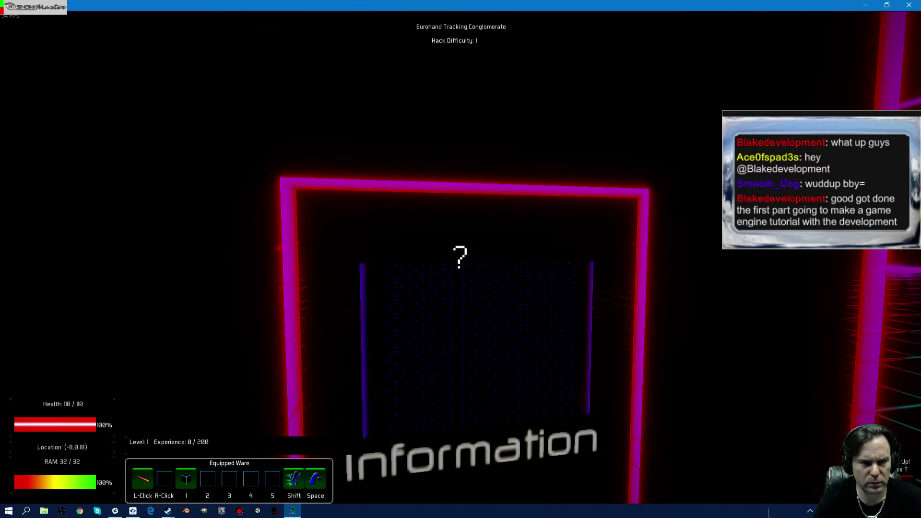
pyautogui.press('s')
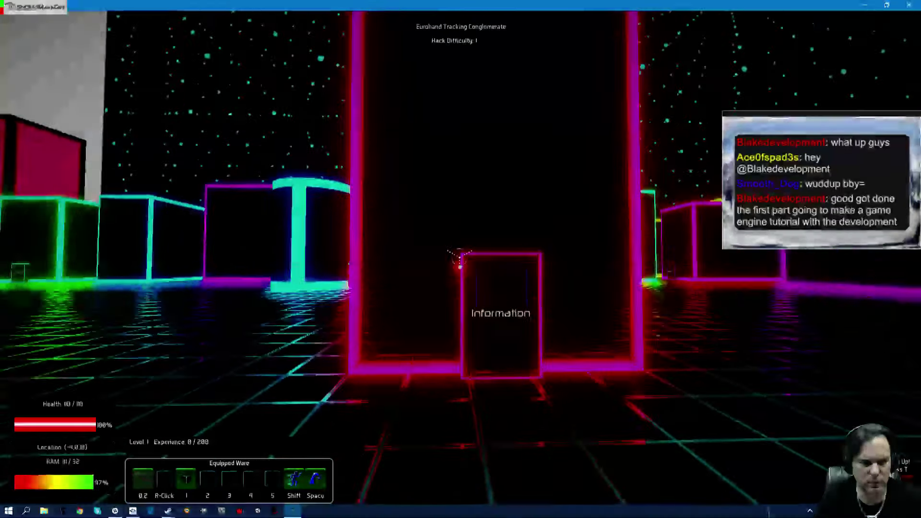
pyautogui.press('w')
# Hack the Information box while strafing and shooting the red spider defenders.
pyautogui.click(457, 301)
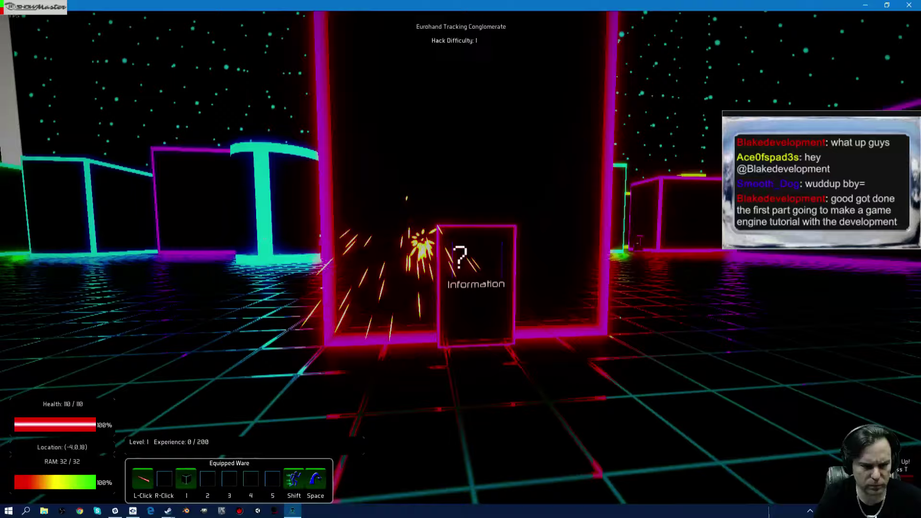
pyautogui.click(459, 257)
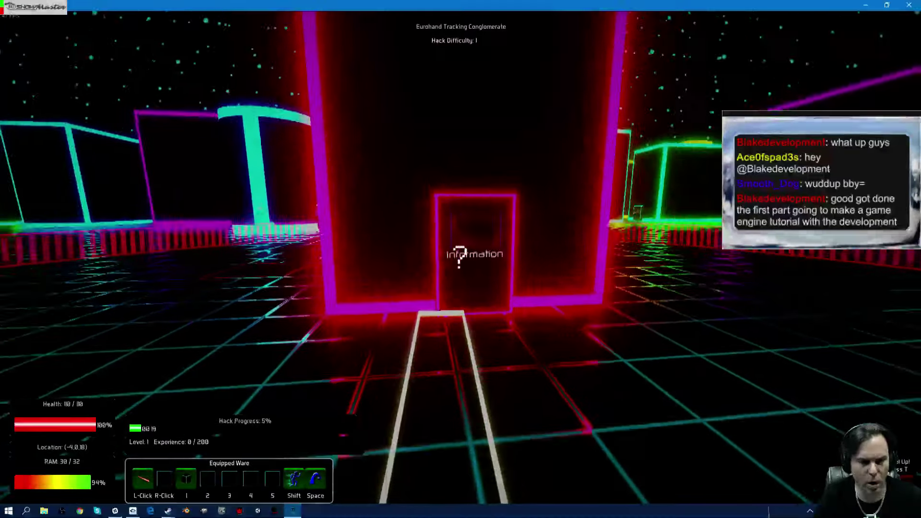
pyautogui.press('d')
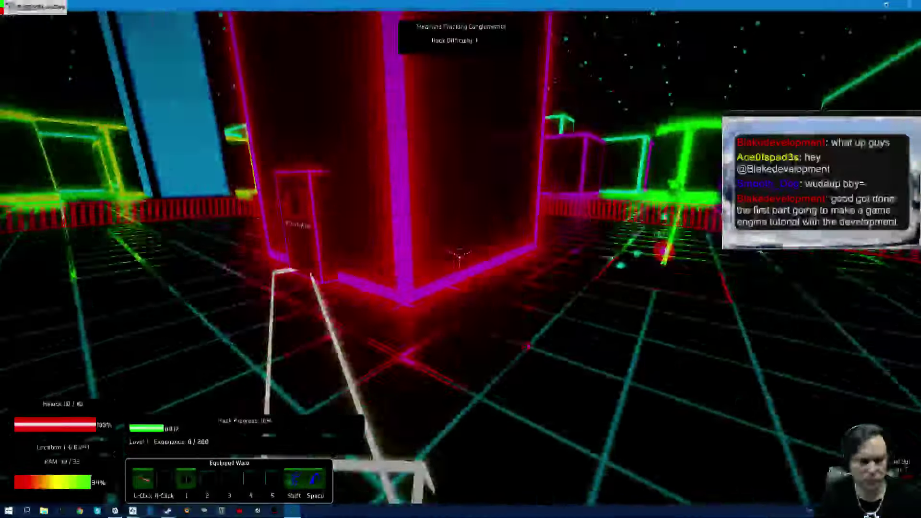
pyautogui.press('w')
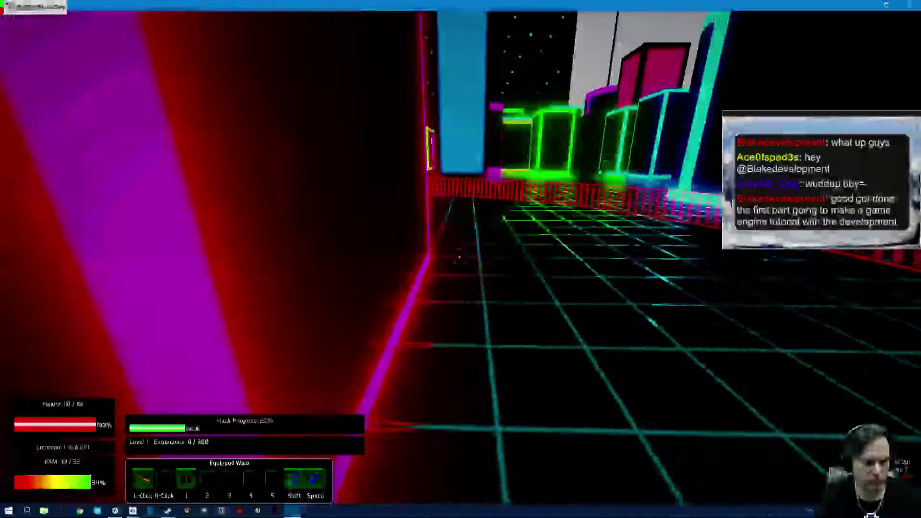
pyautogui.click(459, 256)
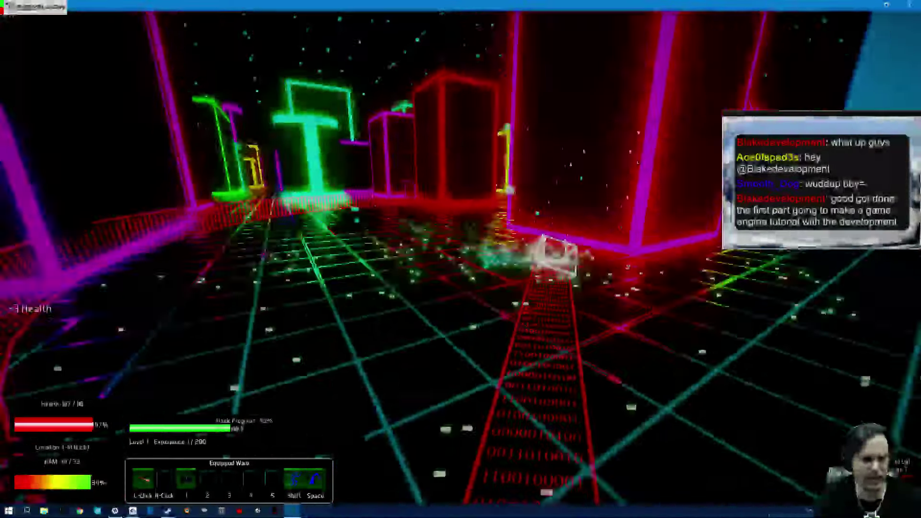
pyautogui.press('w')
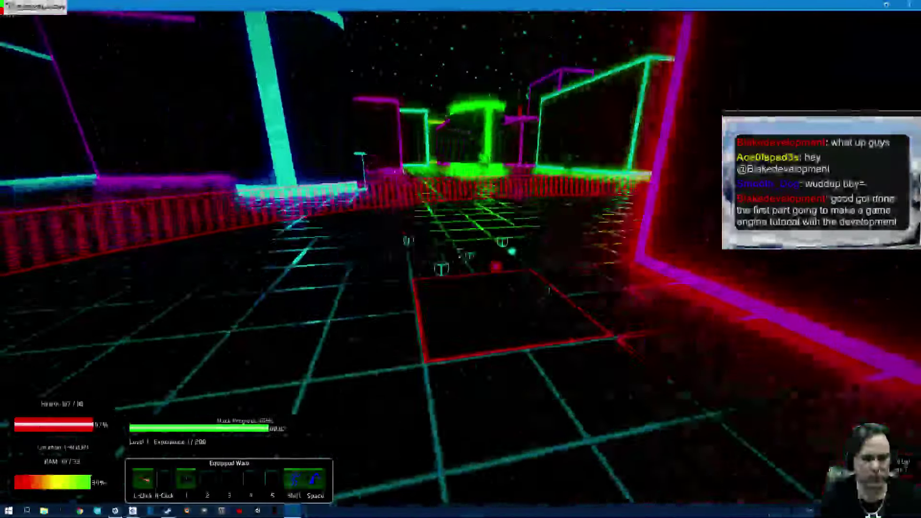
pyautogui.click(461, 260)
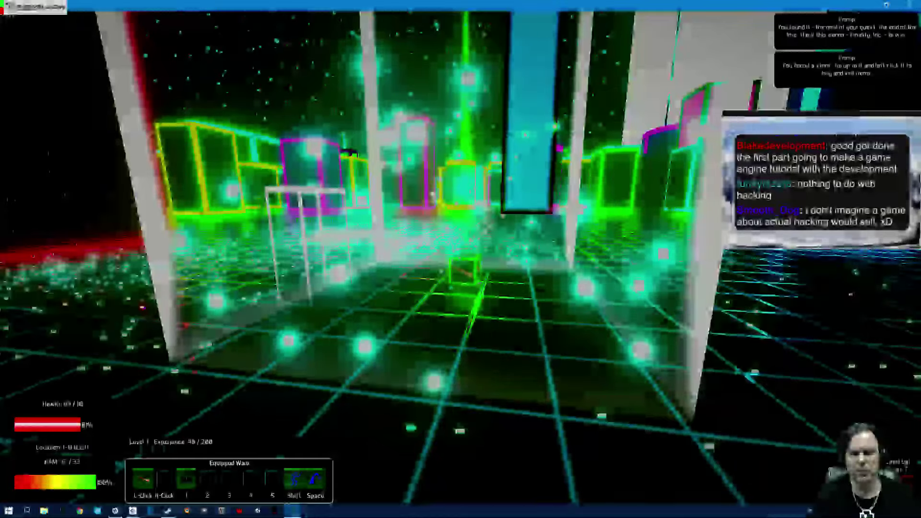
# Pick up the cannon from the green item and cross the grid through the white arch.
pyautogui.press('w')
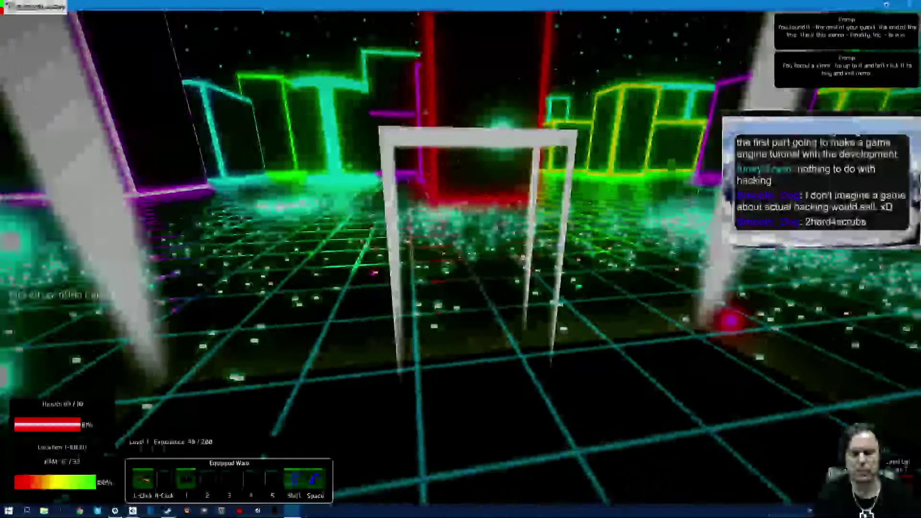
pyautogui.press('w')
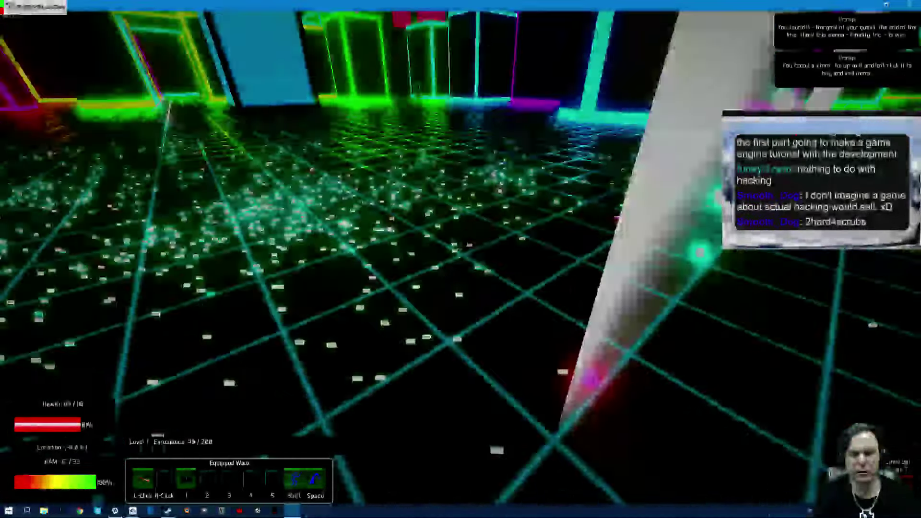
pyautogui.press('w')
pyautogui.press('w')
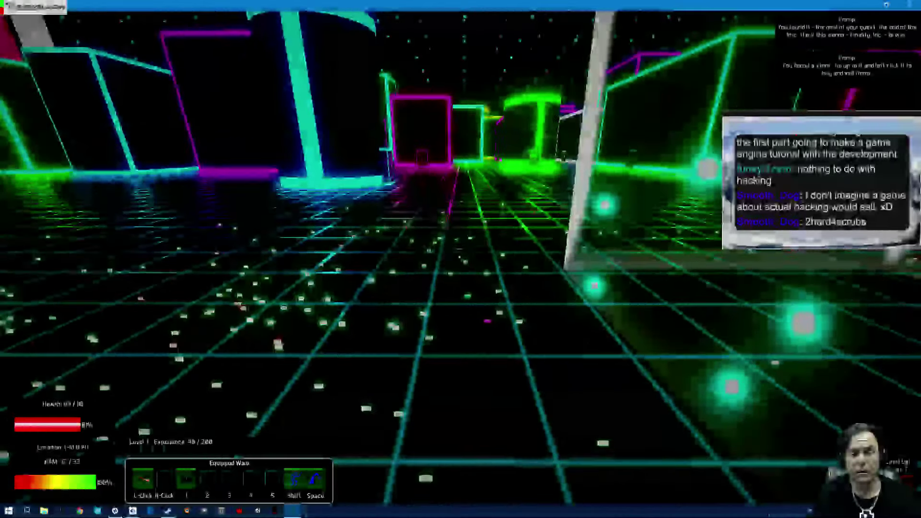
pyautogui.press('w')
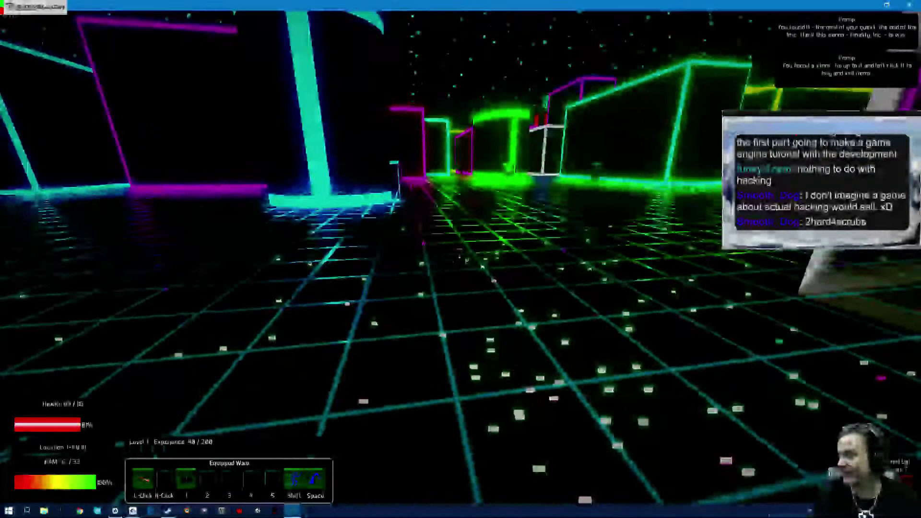
# Walk past the Exohand Mechanics terminal and through the neon corridor to Shaxwell's blue tower.
pyautogui.press('w')
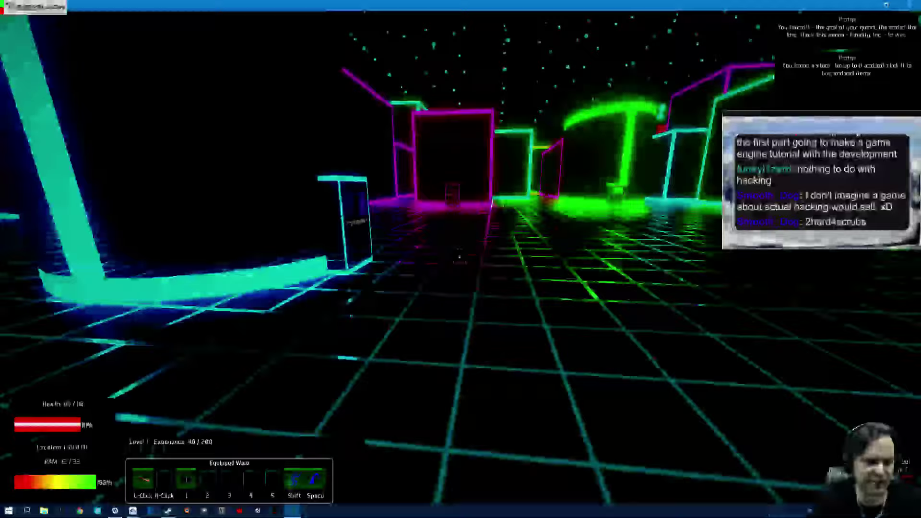
pyautogui.press('w')
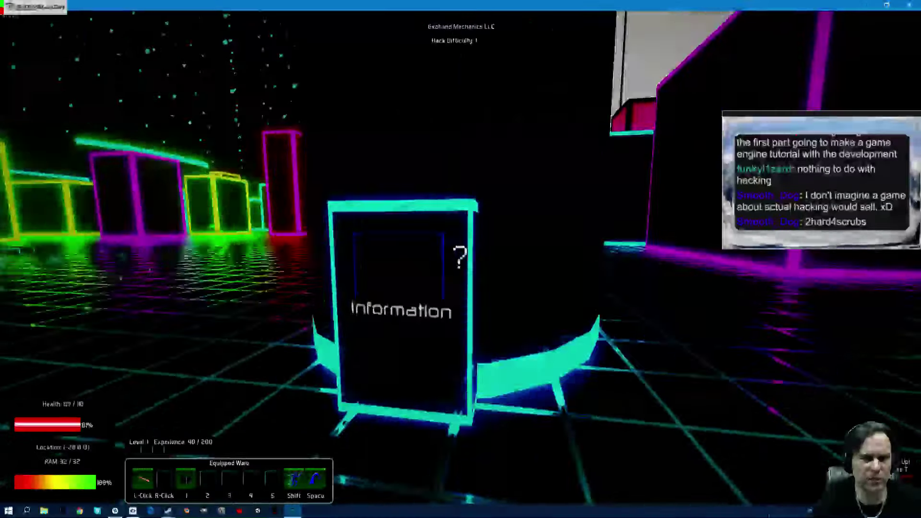
pyautogui.press('w')
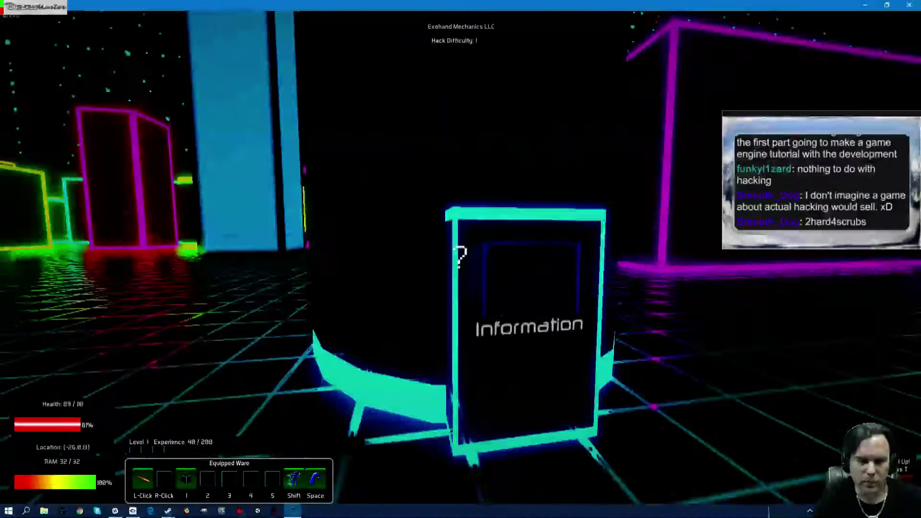
pyautogui.press('w')
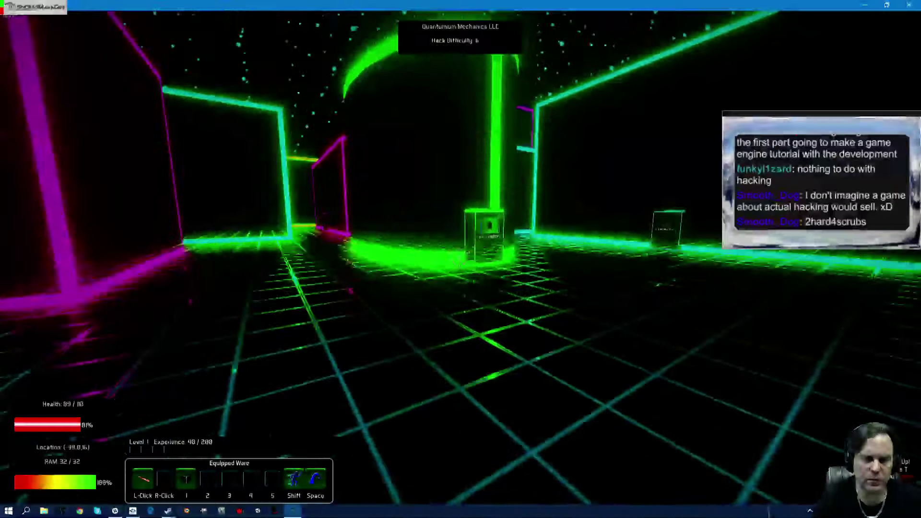
pyautogui.press('w')
pyautogui.press('w')
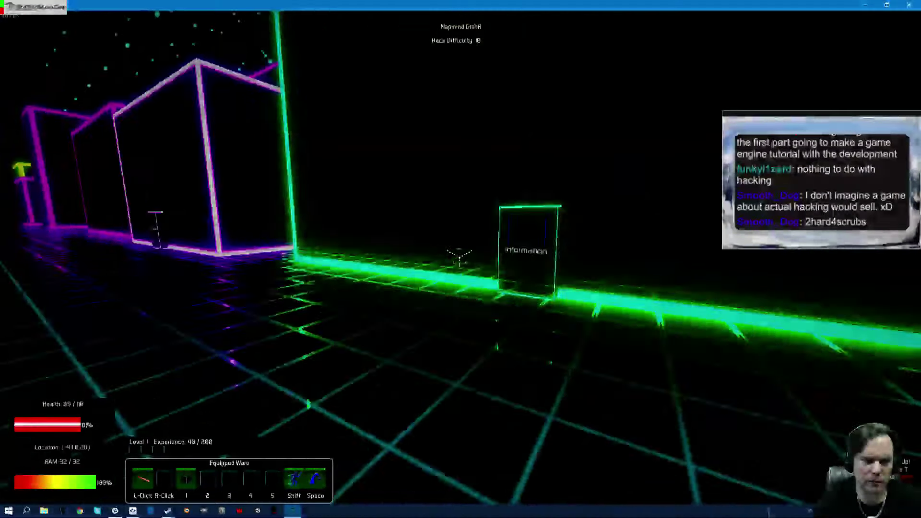
pyautogui.press('w')
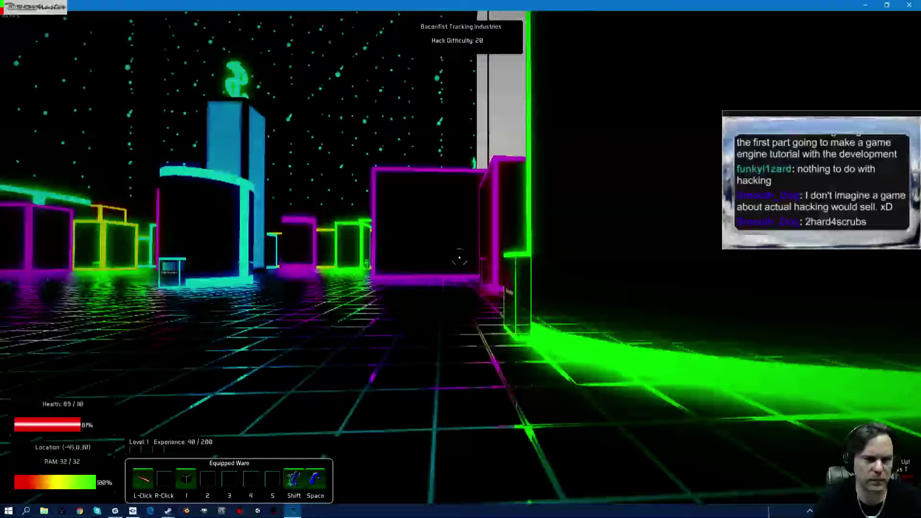
pyautogui.press('w')
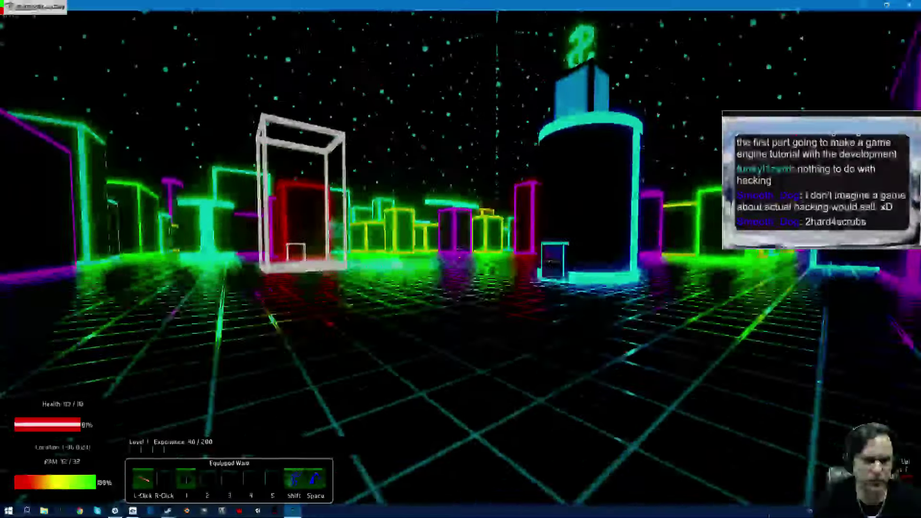
pyautogui.press('w')
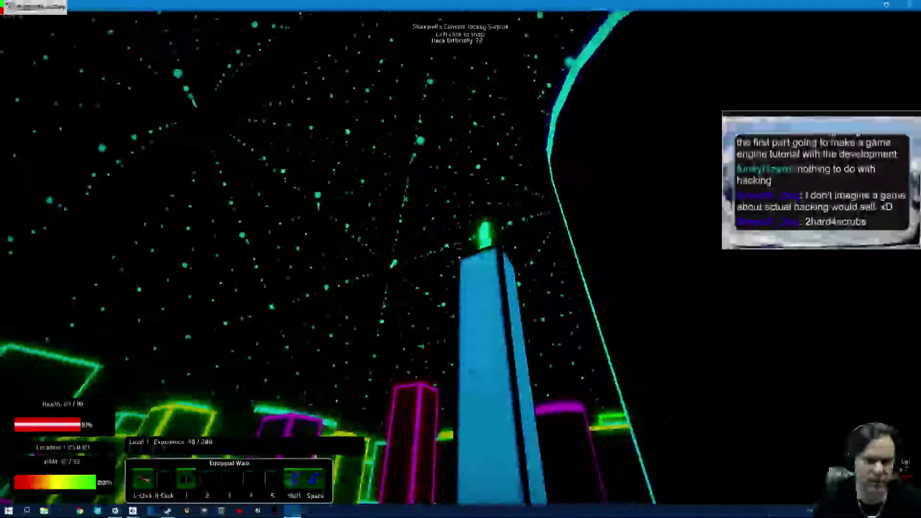
pyautogui.press('w')
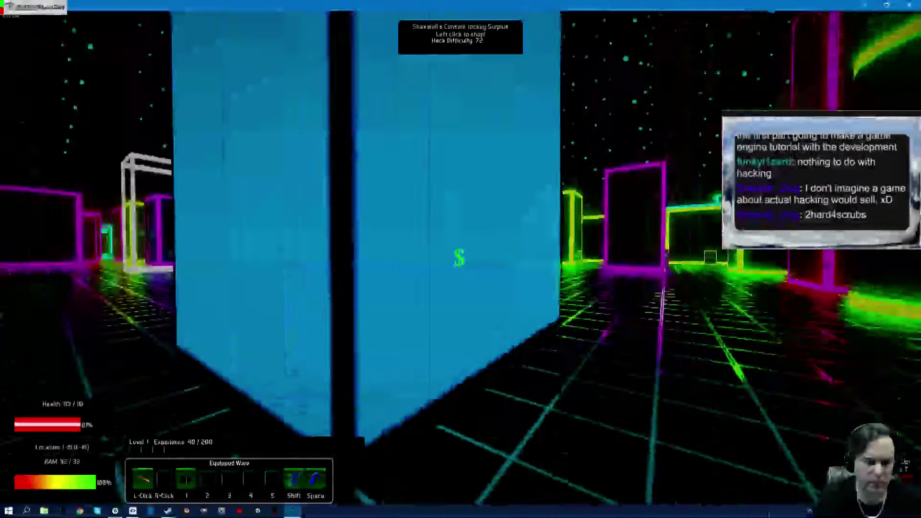
pyautogui.click(461, 256)
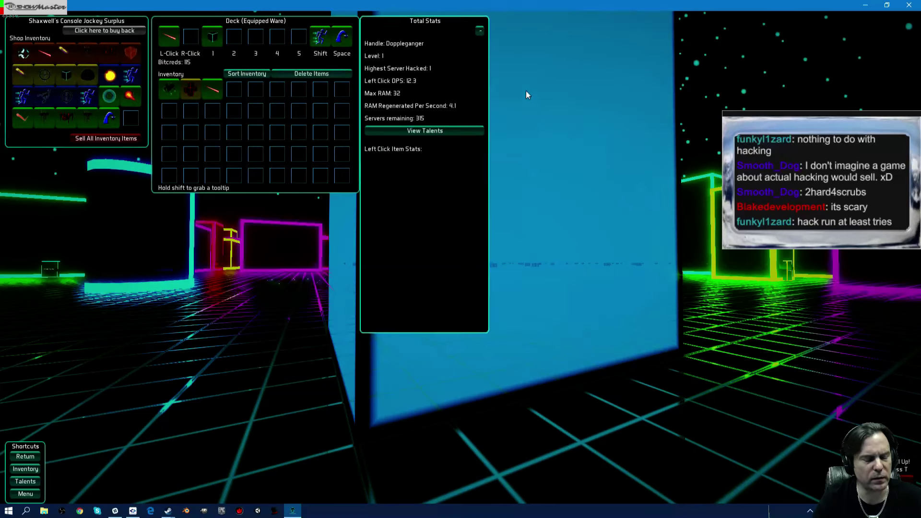
pyautogui.press('Escape')
pyautogui.press('Escape')
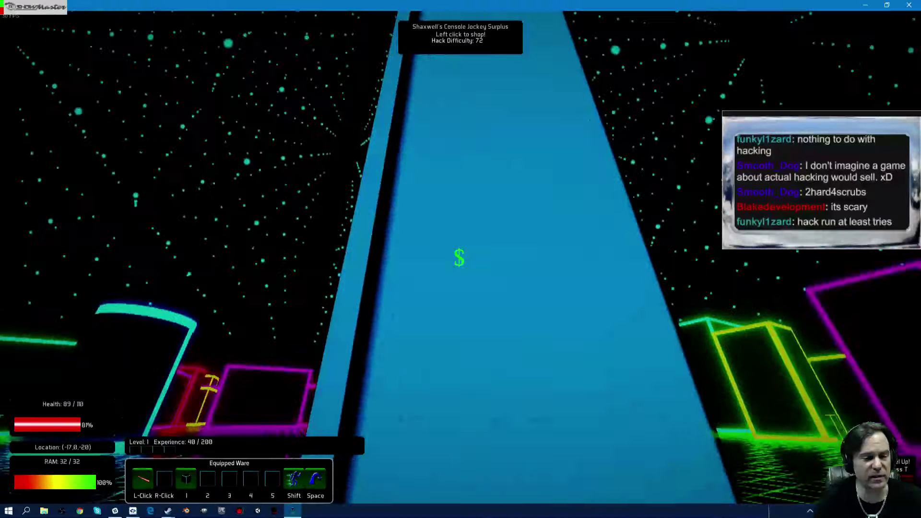
# Walk from the green cube down the neon corridor past an Information cube.
pyautogui.press('w')
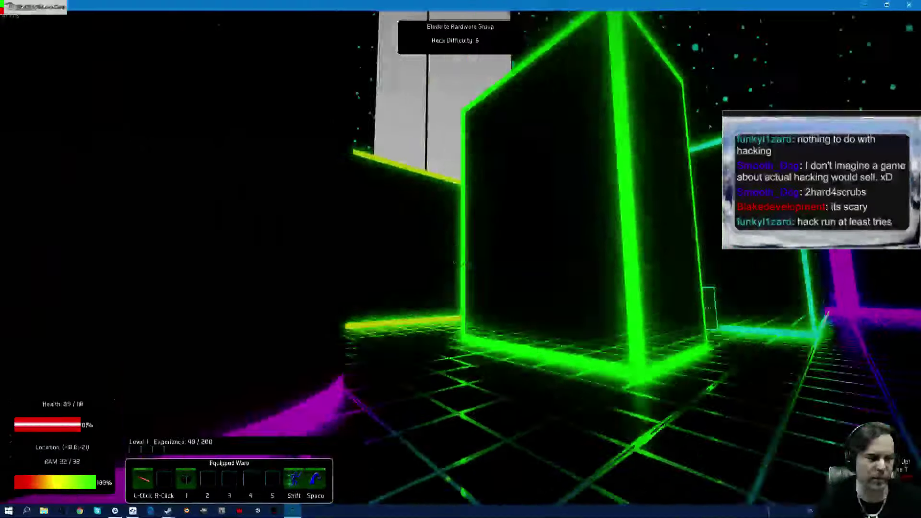
pyautogui.press('w')
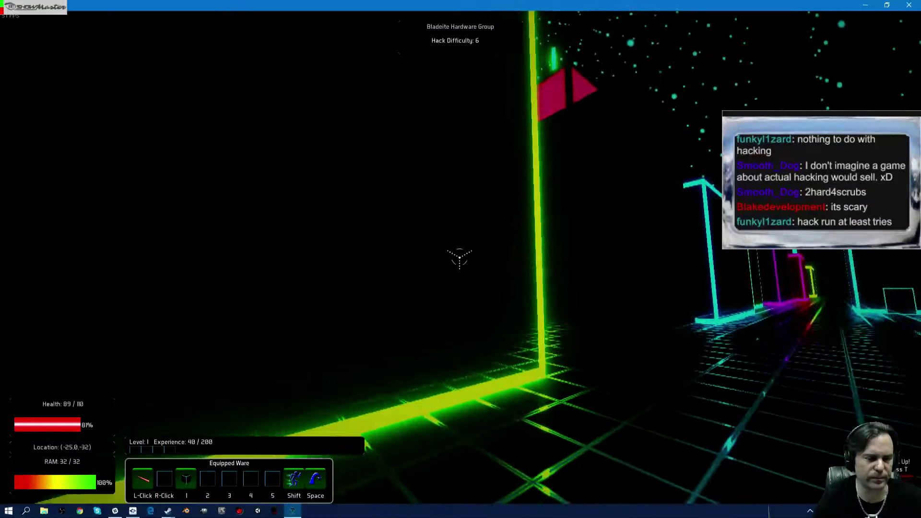
pyautogui.press('w')
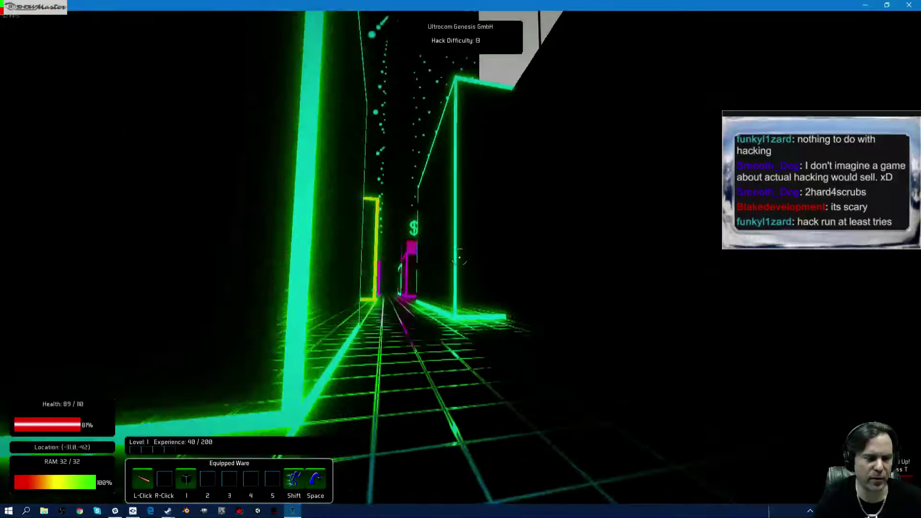
pyautogui.press('w')
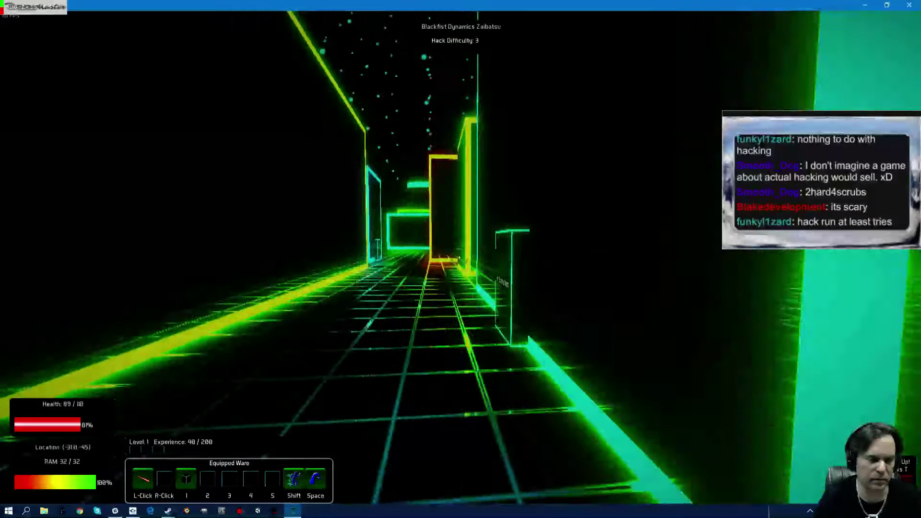
pyautogui.press('w')
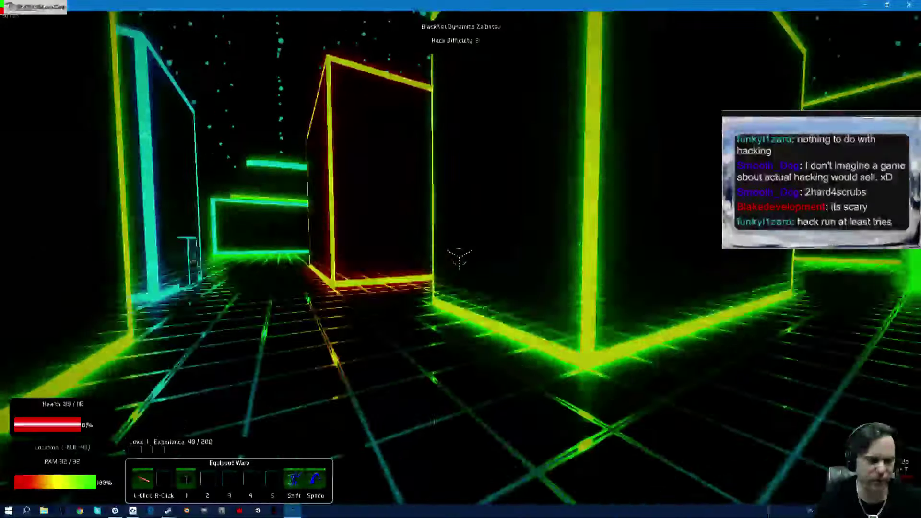
pyautogui.press('w')
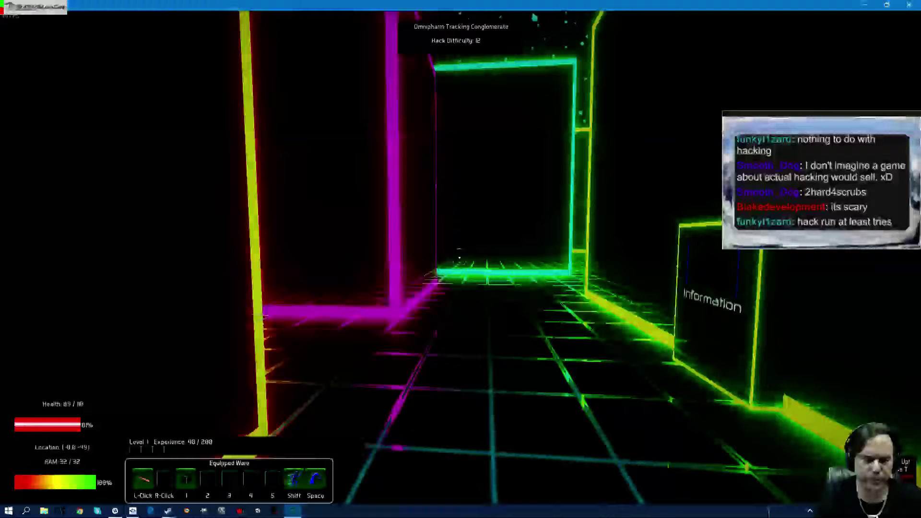
pyautogui.press('w')
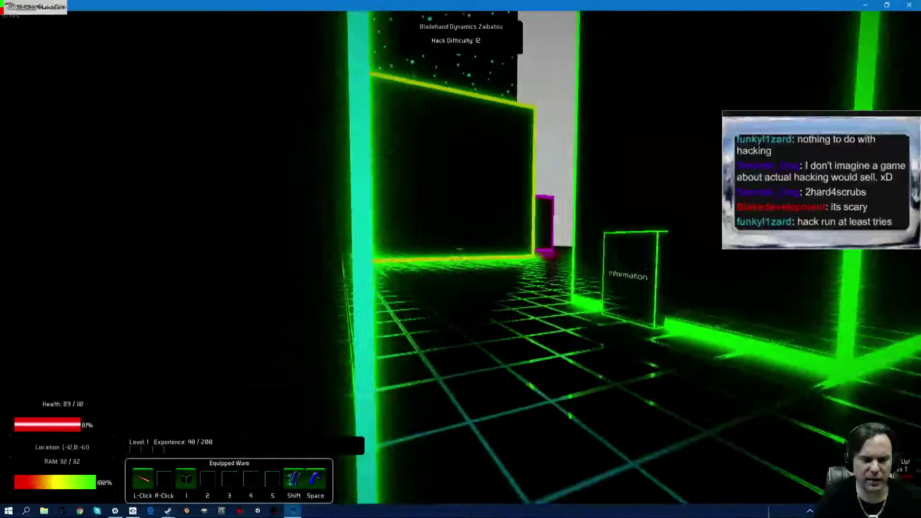
pyautogui.press('w')
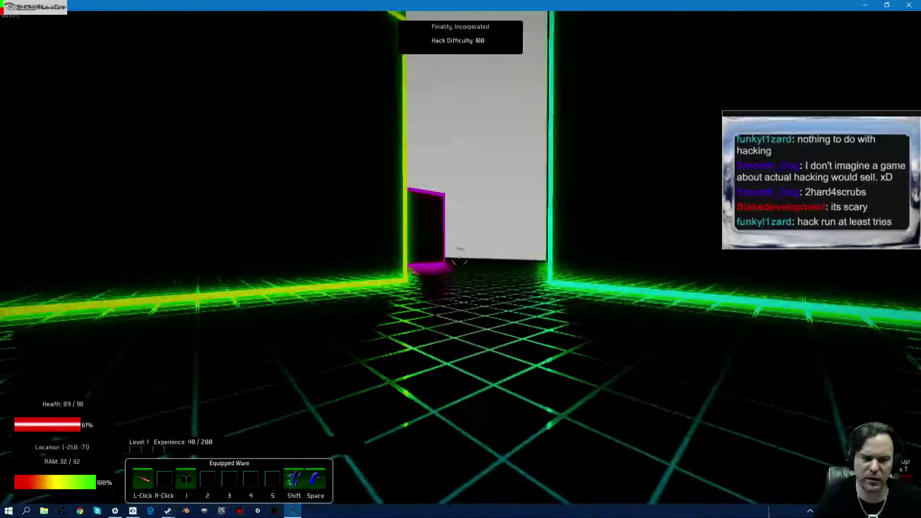
# Walk and sidestep along the white Finality, Incorporated server wall, hack difficulty 100.
pyautogui.press('w')
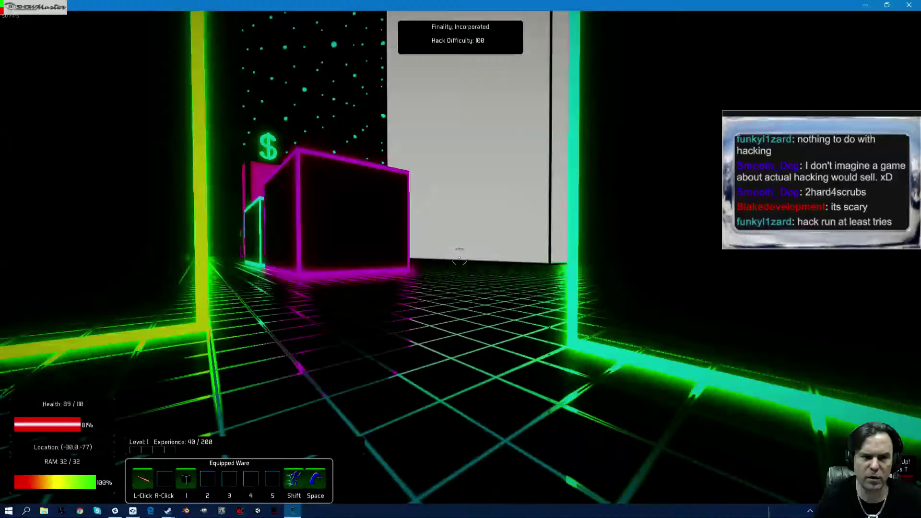
pyautogui.press('w')
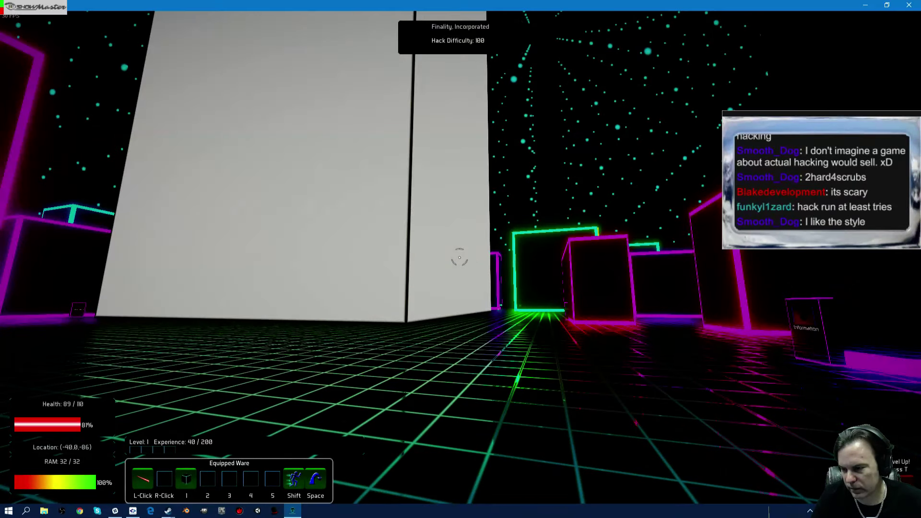
pyautogui.press('d')
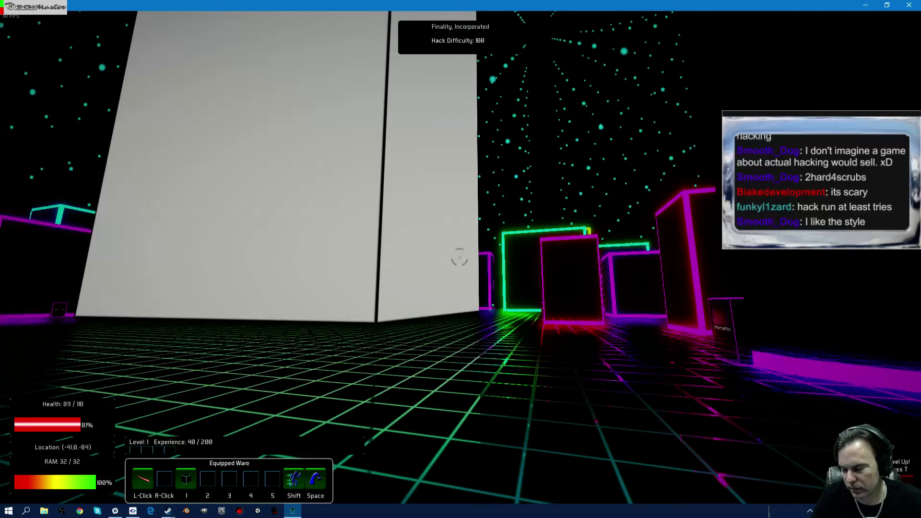
pyautogui.press('w')
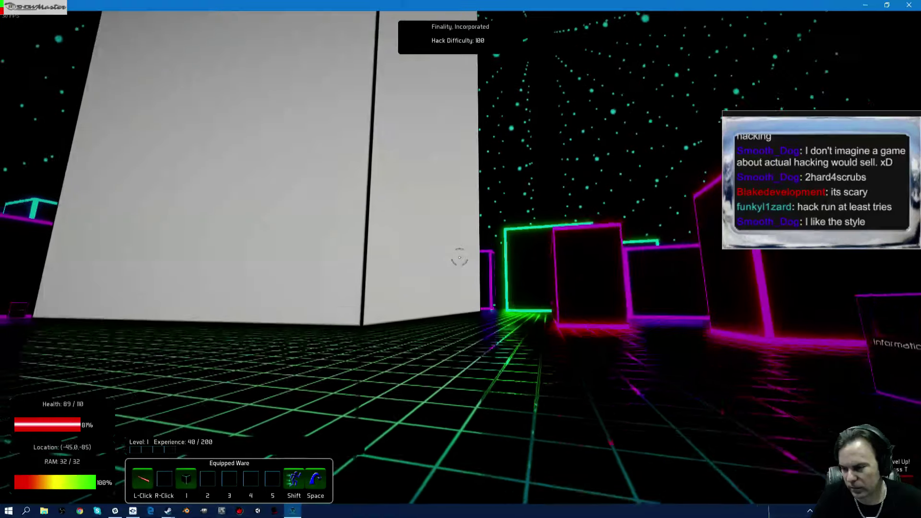
pyautogui.press('w')
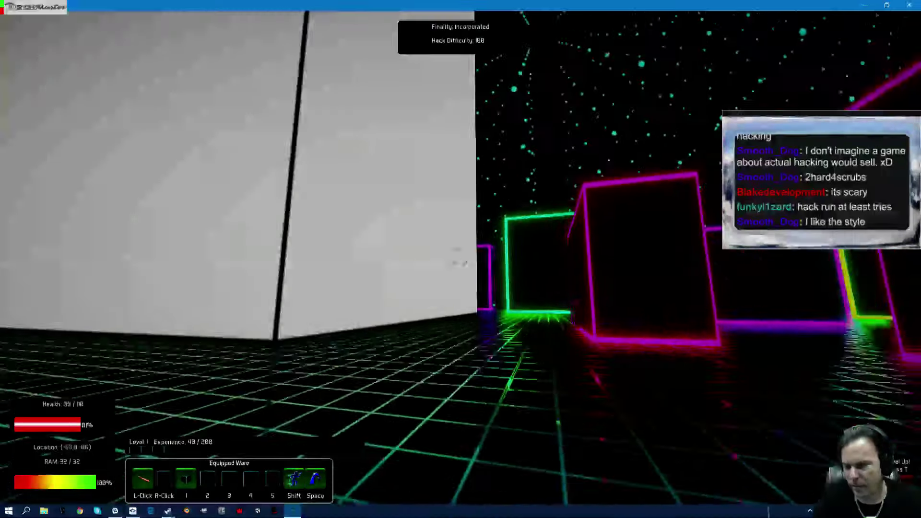
pyautogui.press('w')
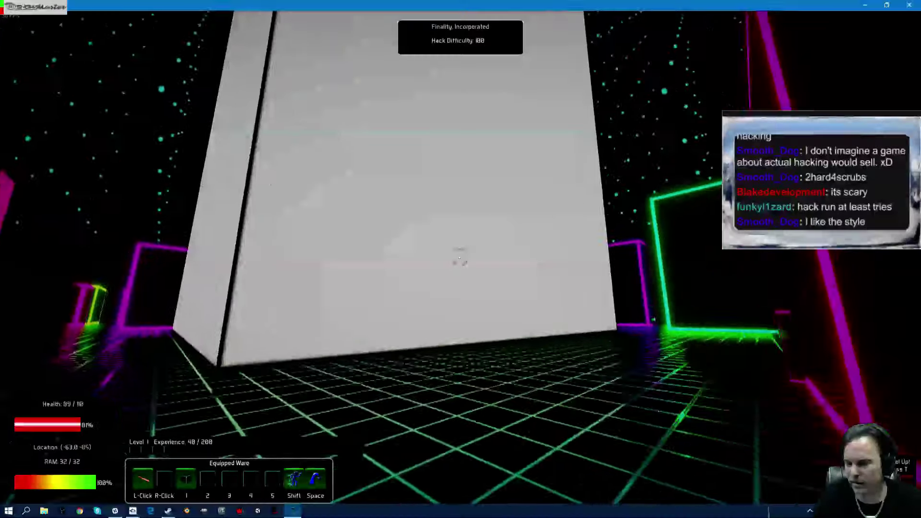
# Continue past the white server through the neon room and corridor to a new server.
pyautogui.press('w')
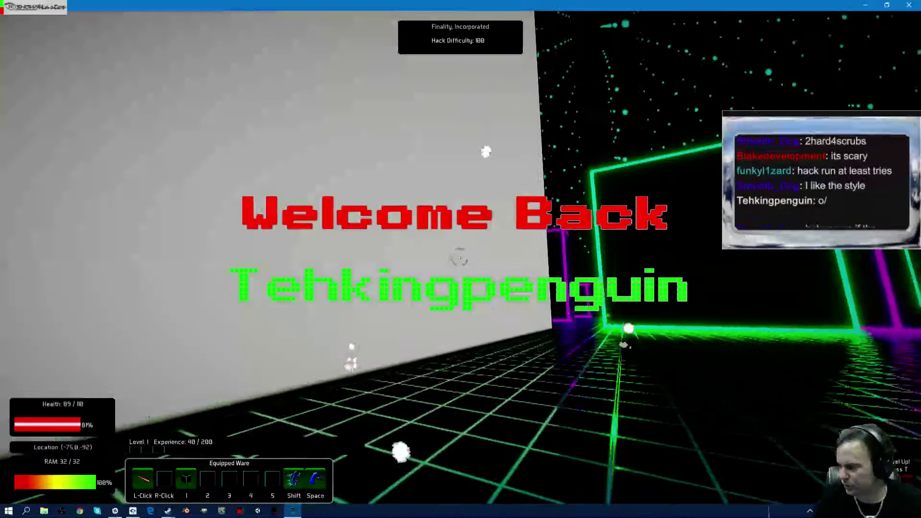
pyautogui.press('w')
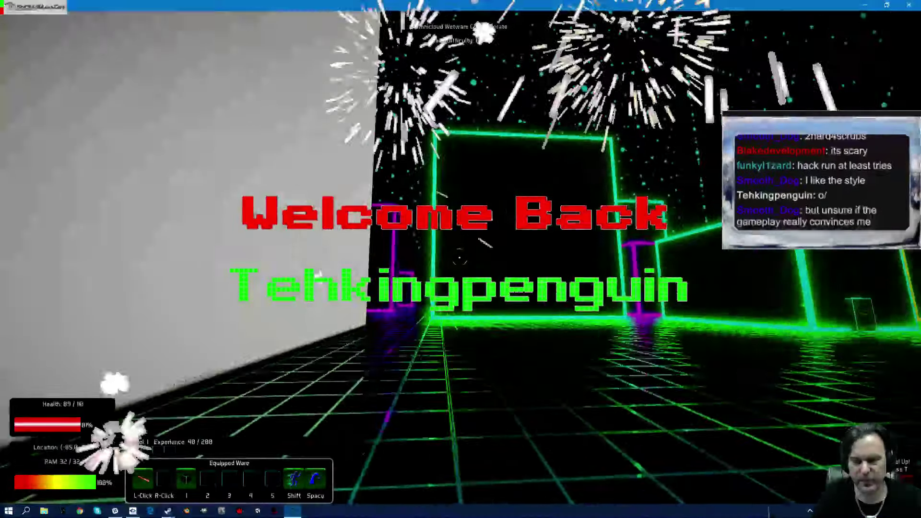
pyautogui.press('w')
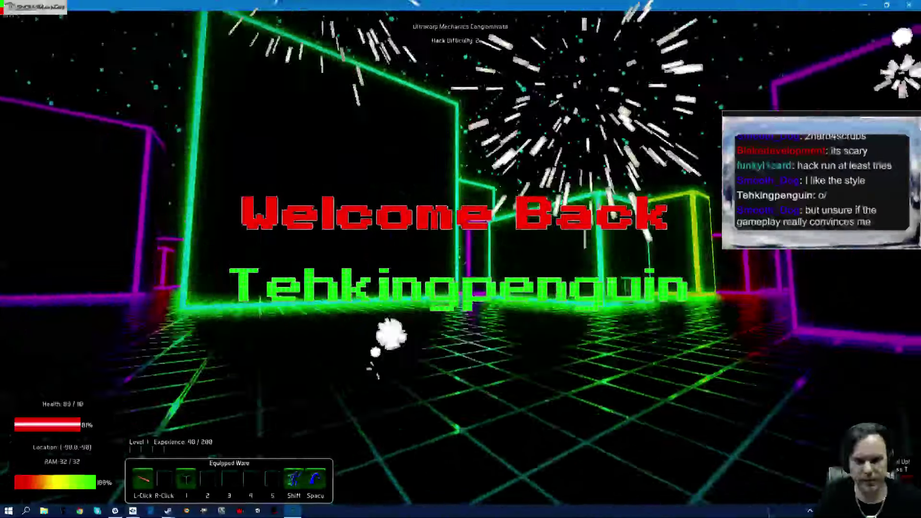
pyautogui.press('w')
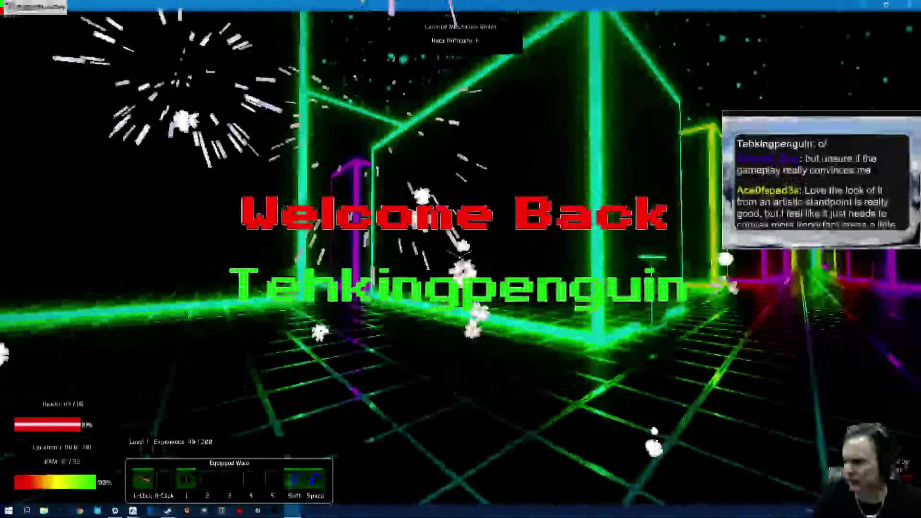
pyautogui.press('w')
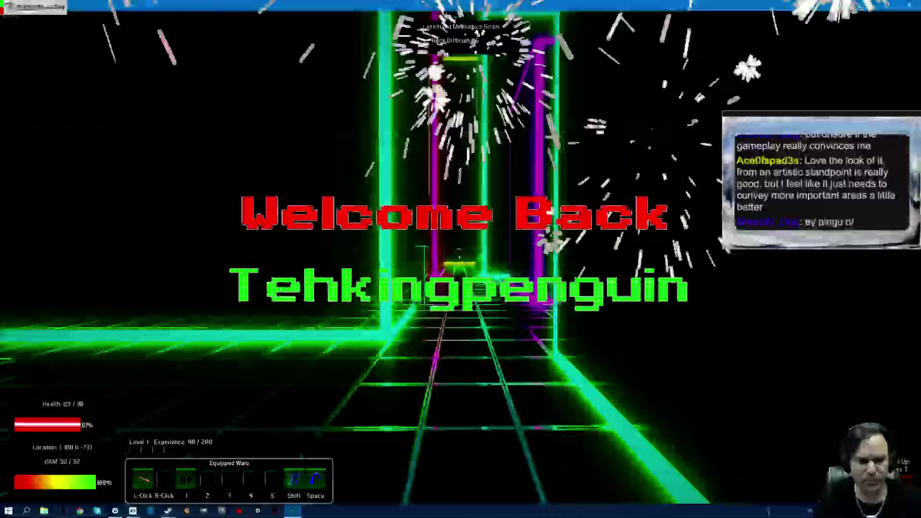
pyautogui.press('w')
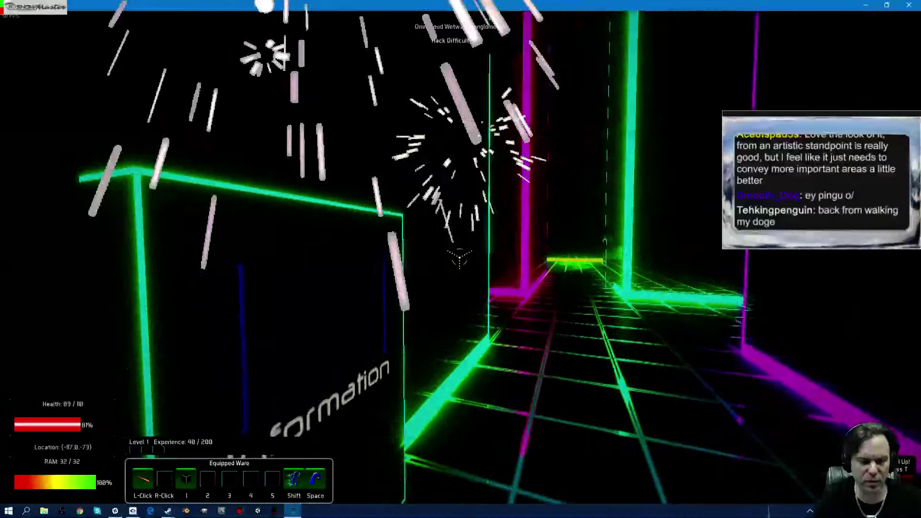
pyautogui.press('w')
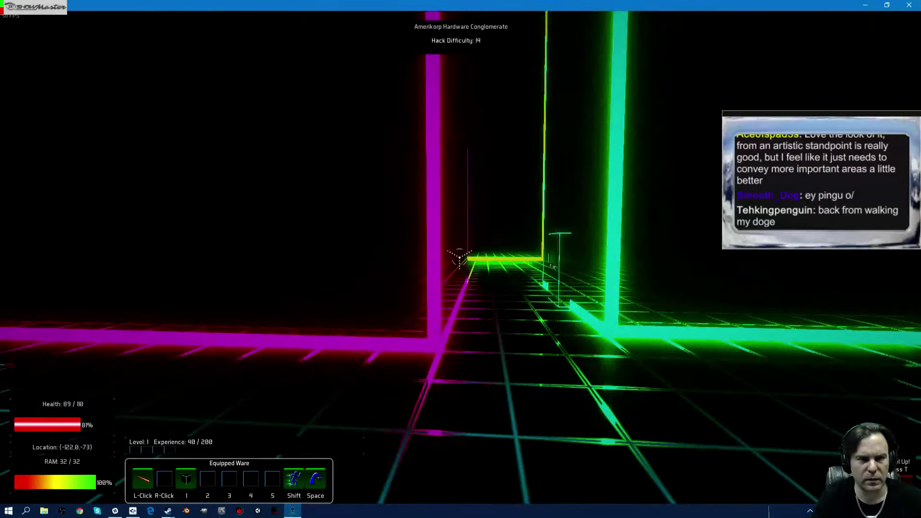
# Cross the open area and green-walled corridor to Hiro's Software Market.
pyautogui.press('w')
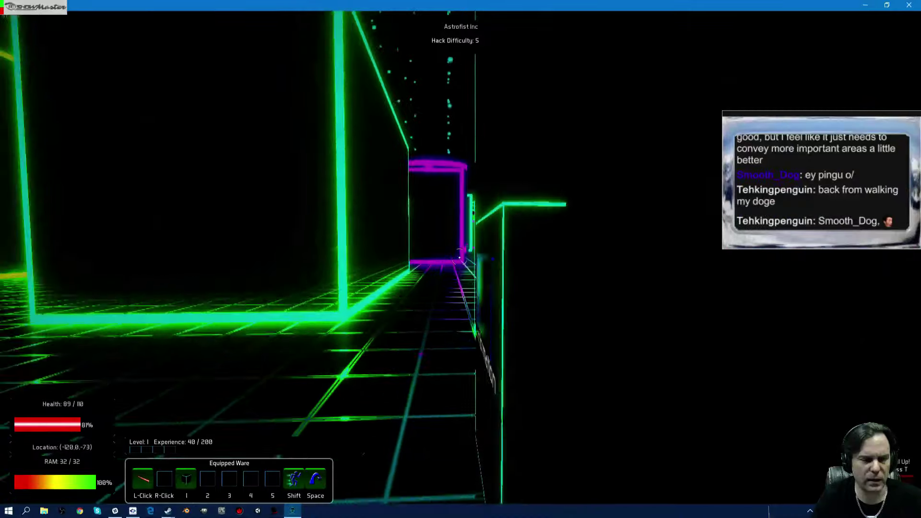
pyautogui.press('w')
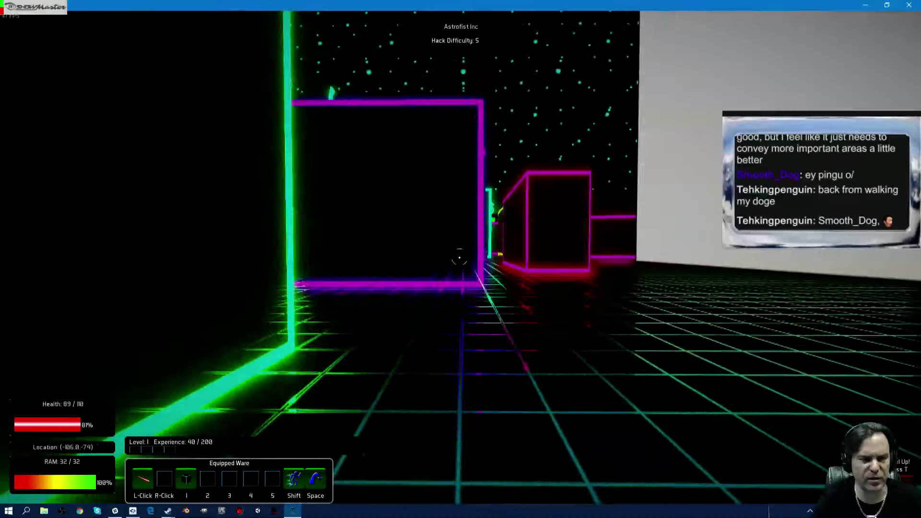
pyautogui.press('w')
pyautogui.press('w')
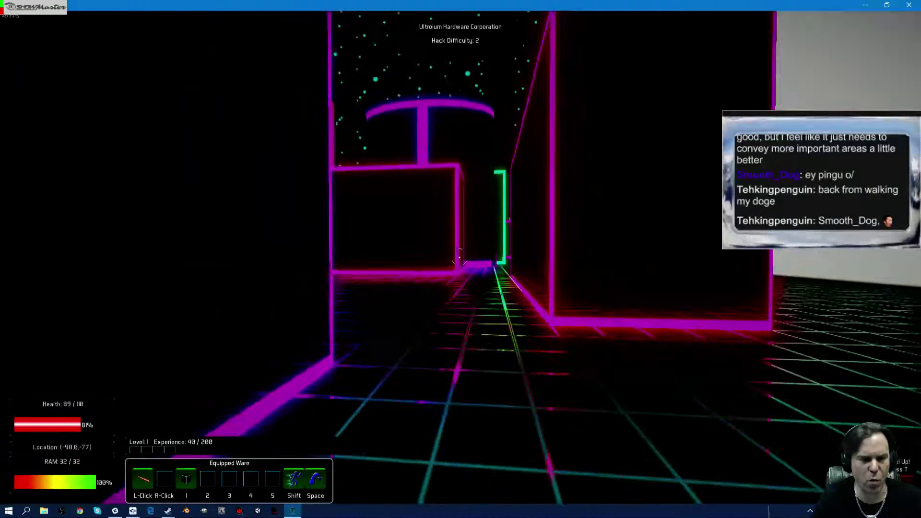
pyautogui.press('w')
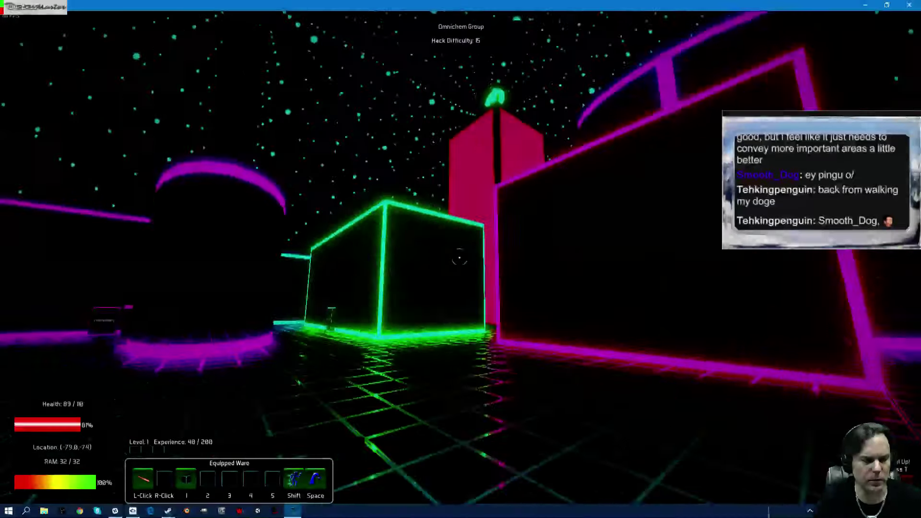
pyautogui.press('w')
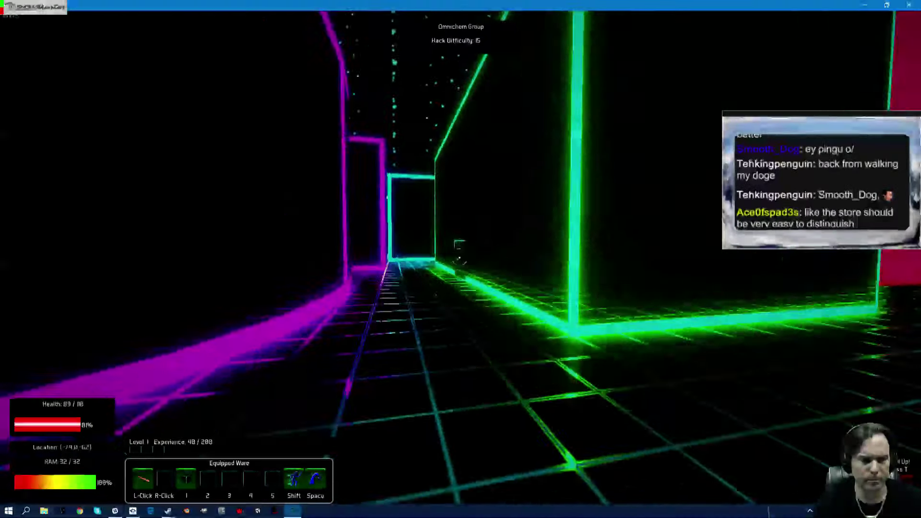
pyautogui.press('w')
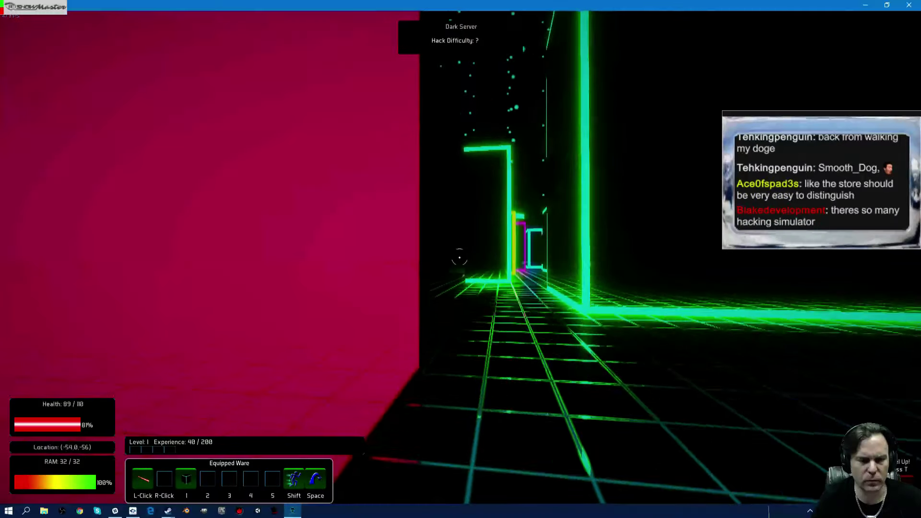
# Walk away from the pink tower down the corridor to the Dark Server's Information marker.
pyautogui.press('w')
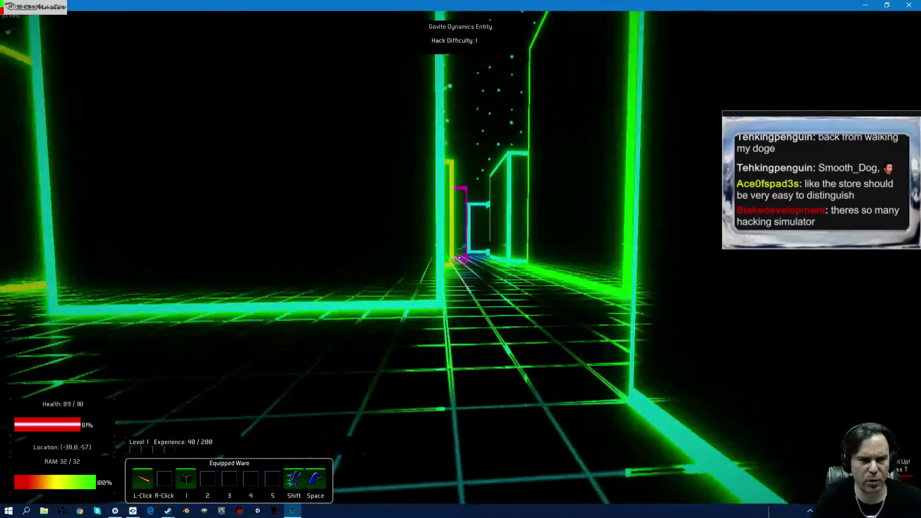
pyautogui.press('w')
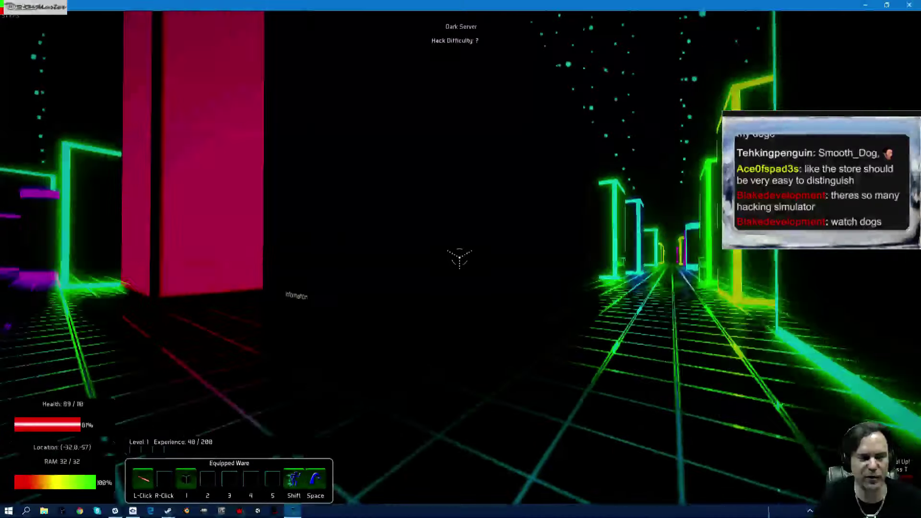
pyautogui.press('w')
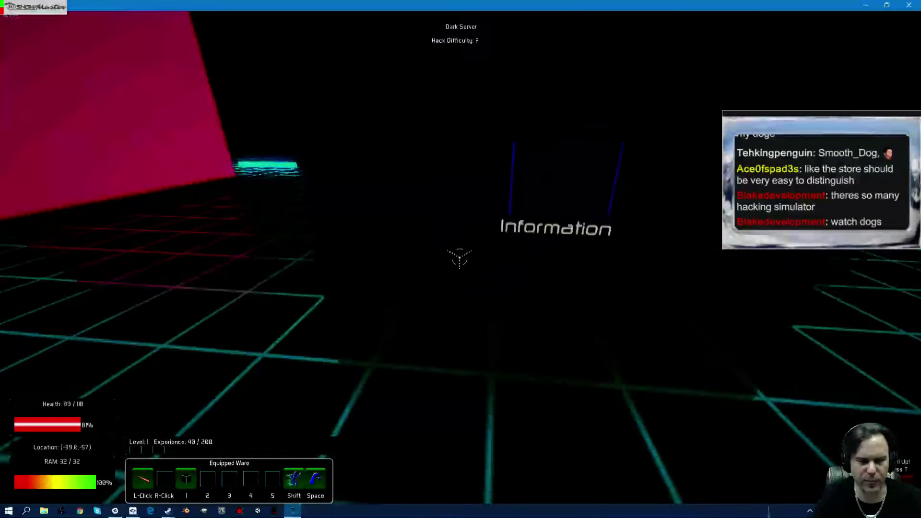
pyautogui.click(461, 257)
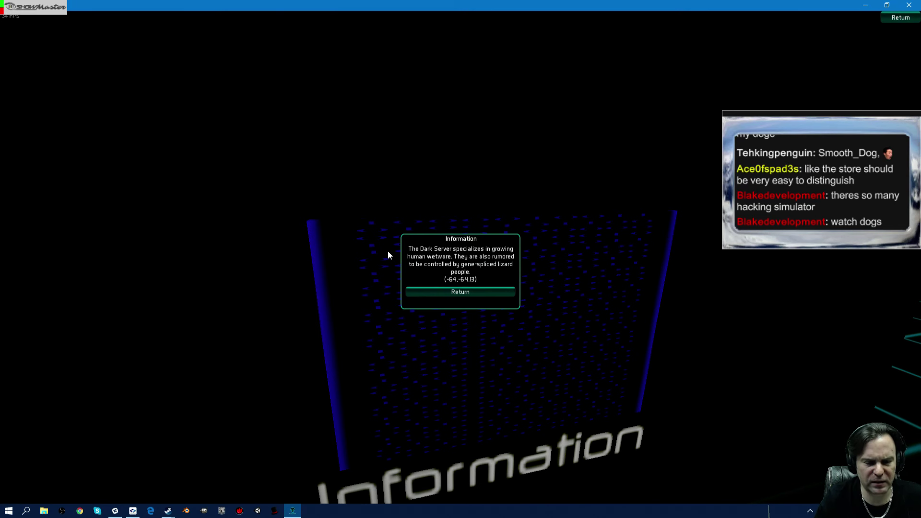
pyautogui.click(475, 293)
pyautogui.press('w')
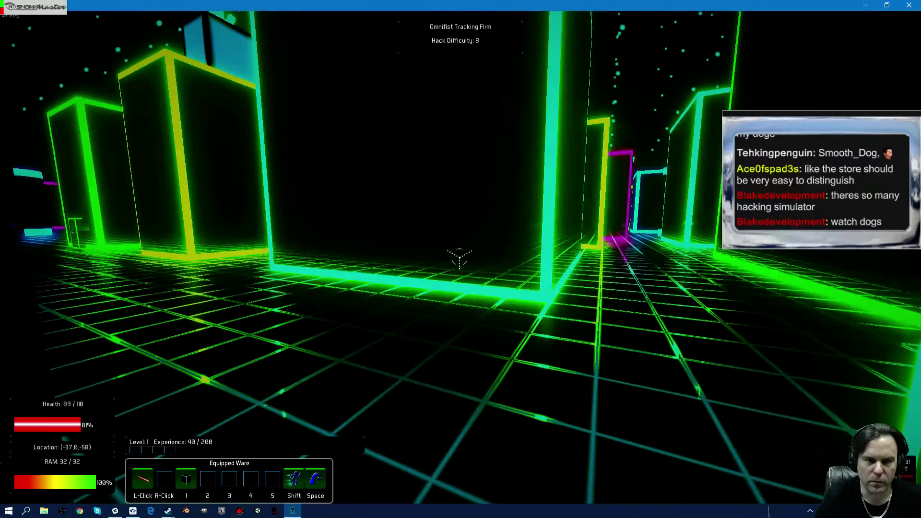
# Run east through the neon corridors past the Dark Server and the magenta cube.
pyautogui.press('w')
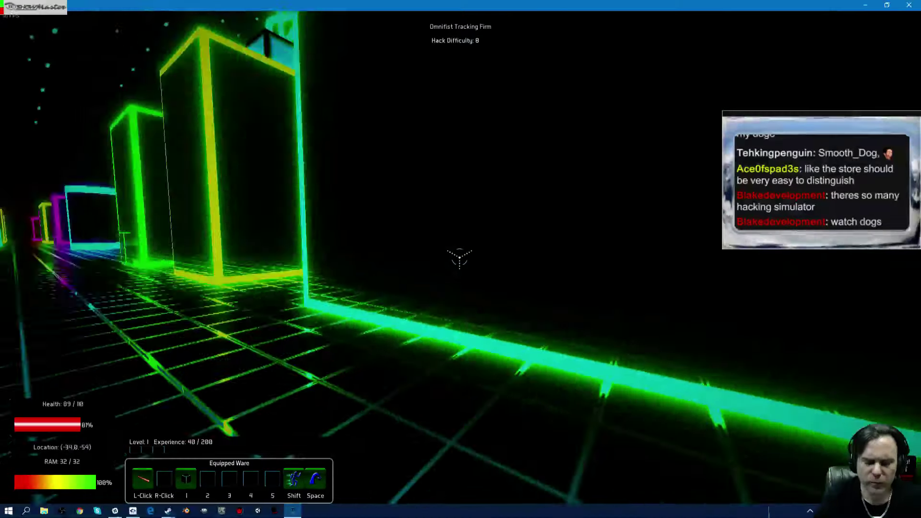
pyautogui.press('w')
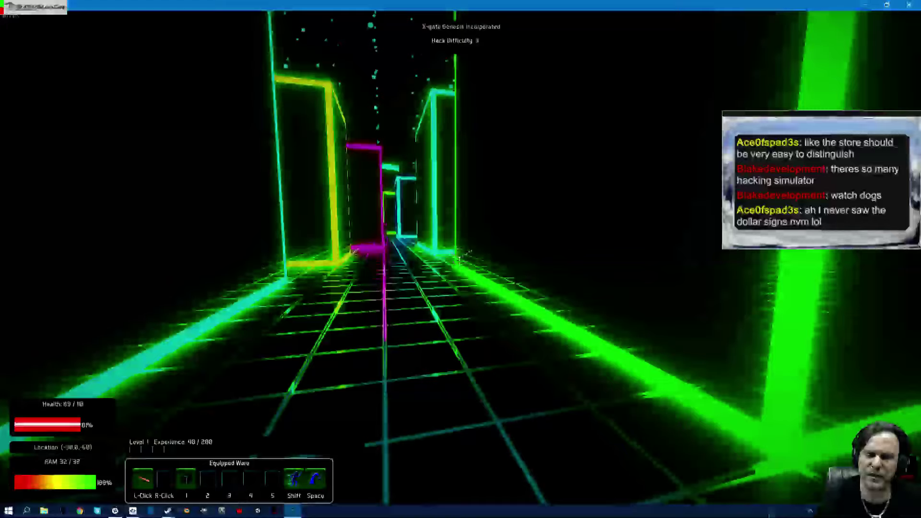
pyautogui.press('w')
pyautogui.press('w')
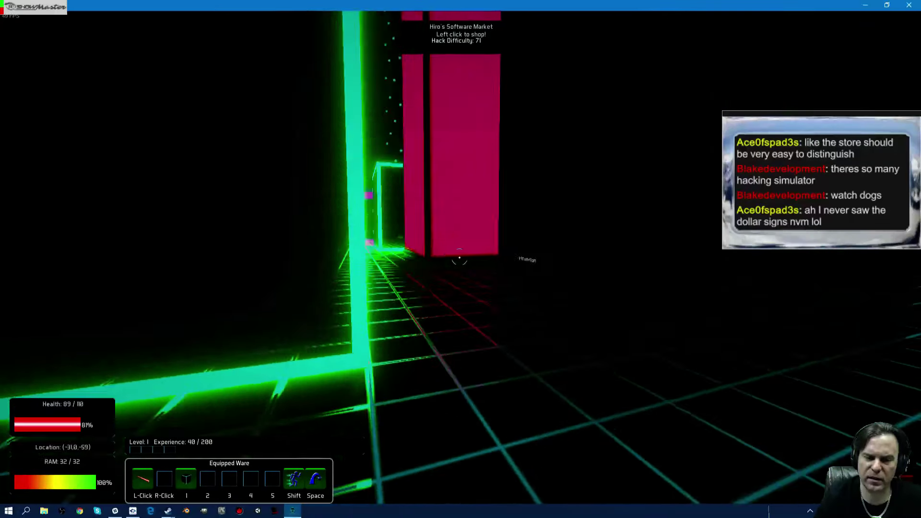
pyautogui.press('w')
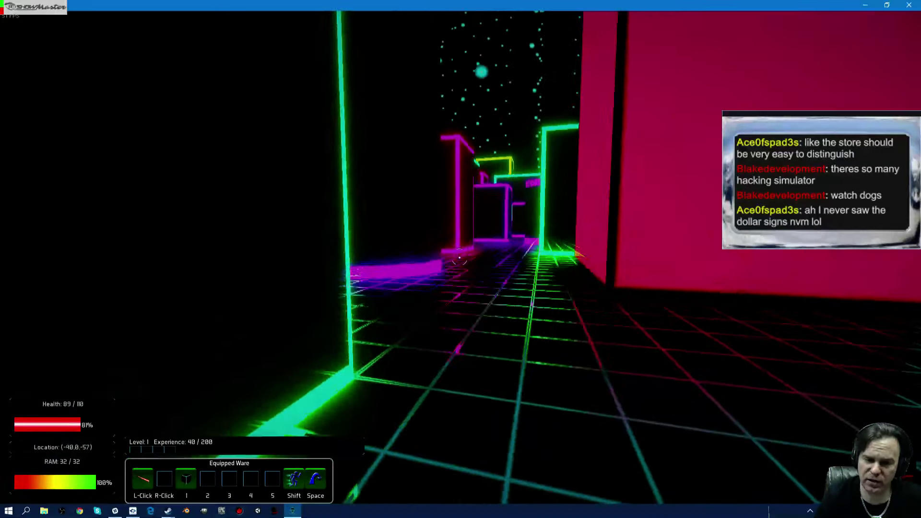
pyautogui.press('w')
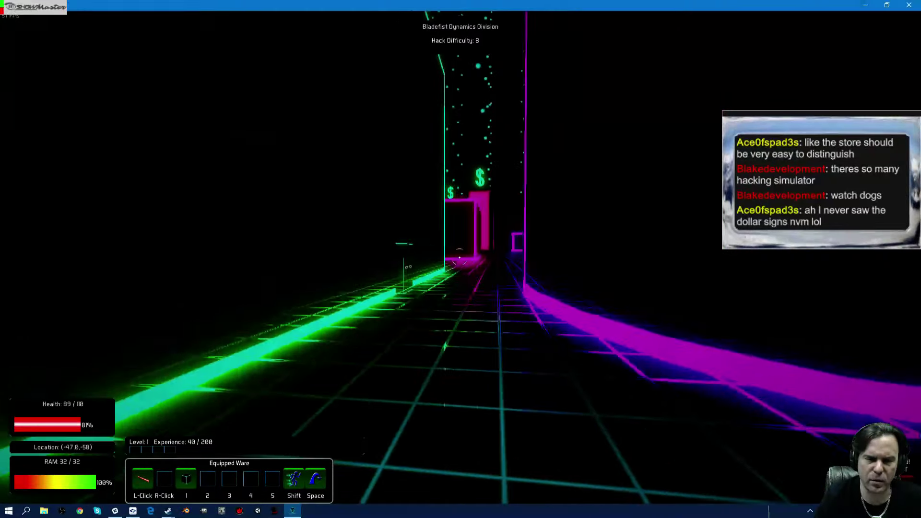
pyautogui.press('w')
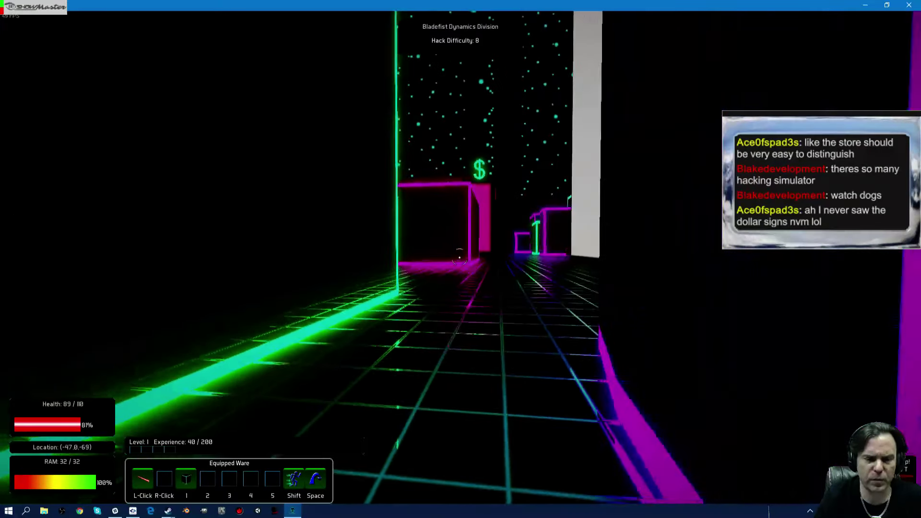
pyautogui.press('w')
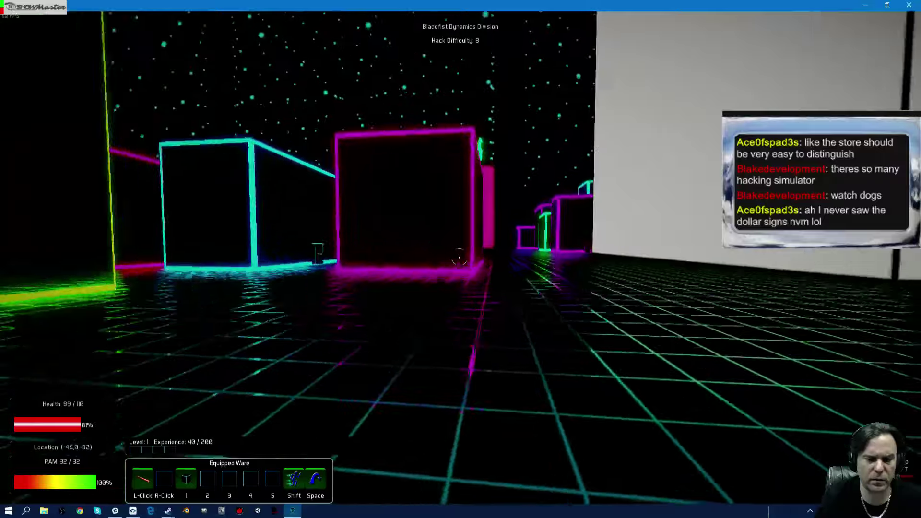
pyautogui.press('w')
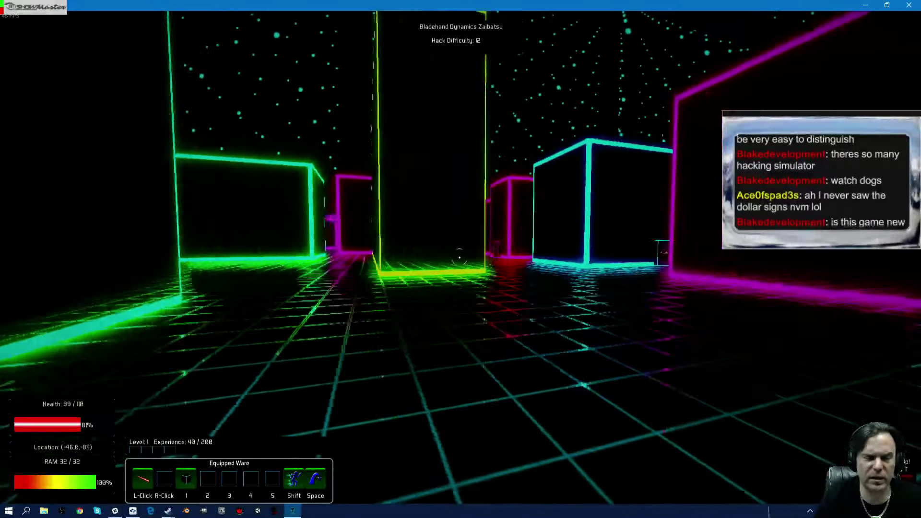
pyautogui.press('w')
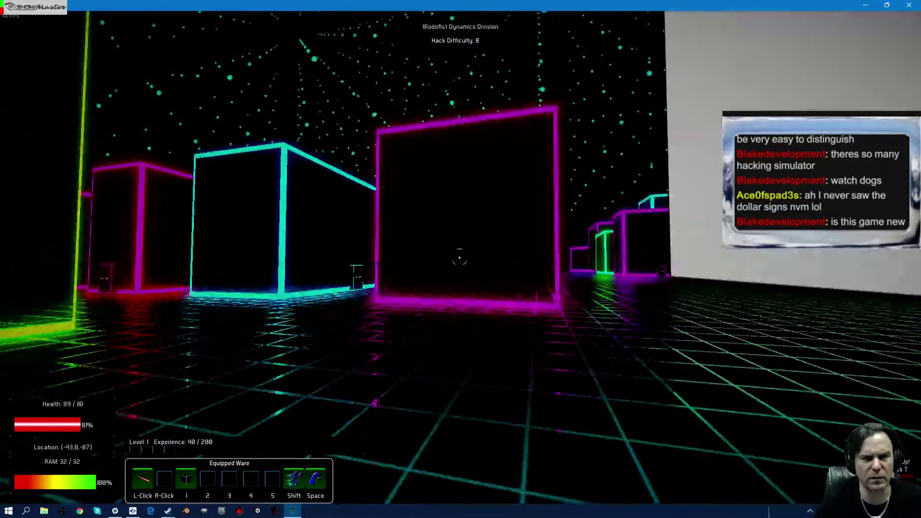
pyautogui.press('w')
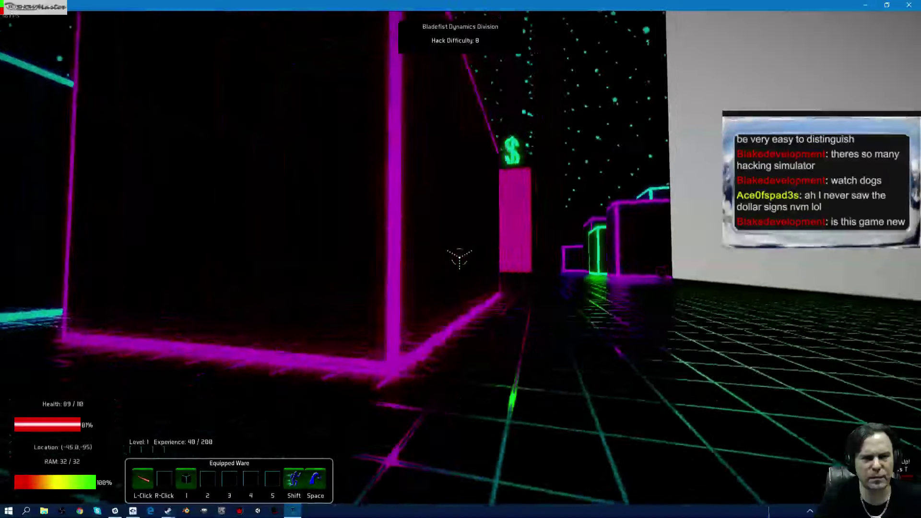
pyautogui.press('w')
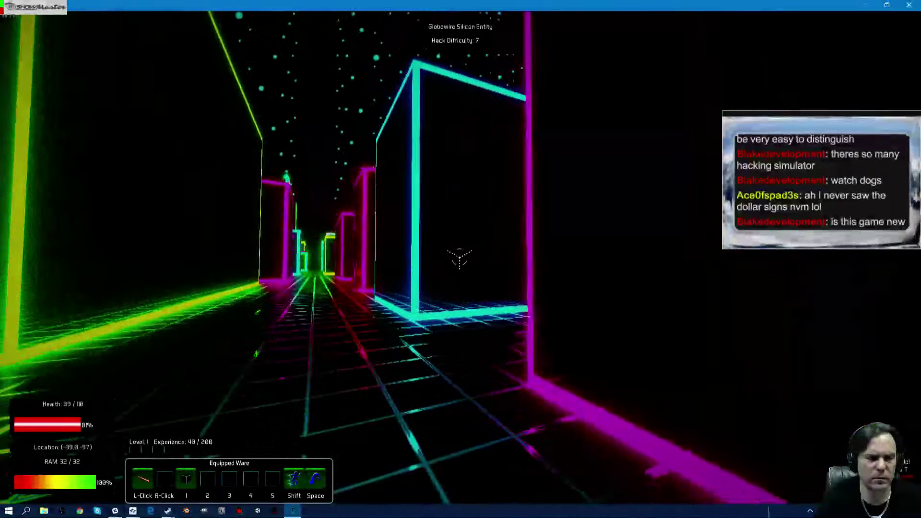
pyautogui.press('w')
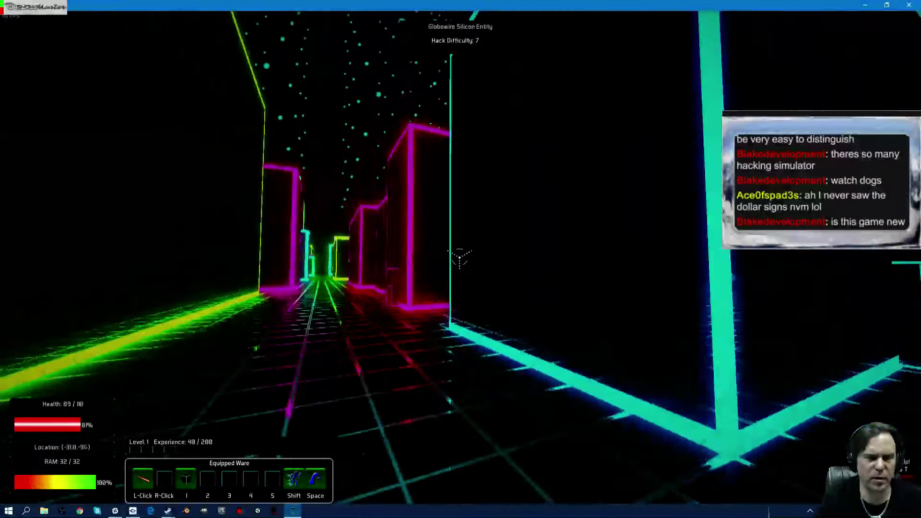
# Keep running east past the green wall to the end of the long green corridor.
pyautogui.press('w')
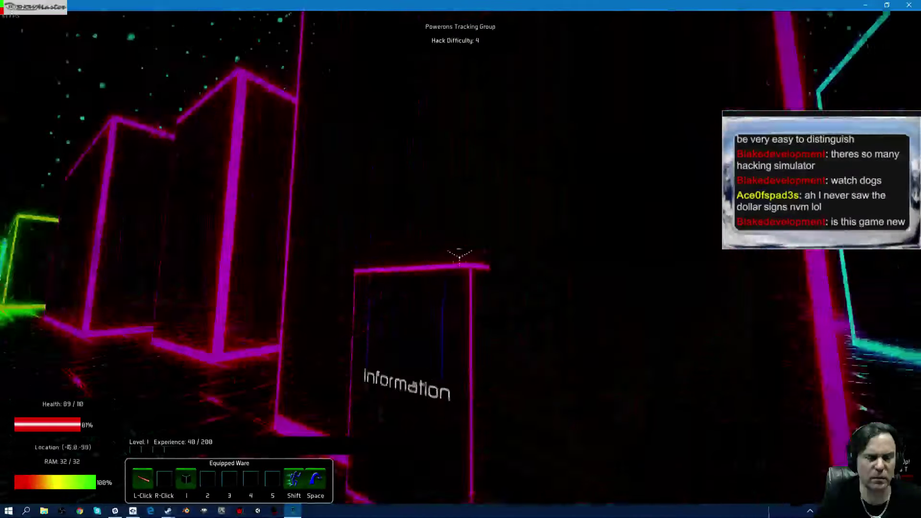
pyautogui.press('w')
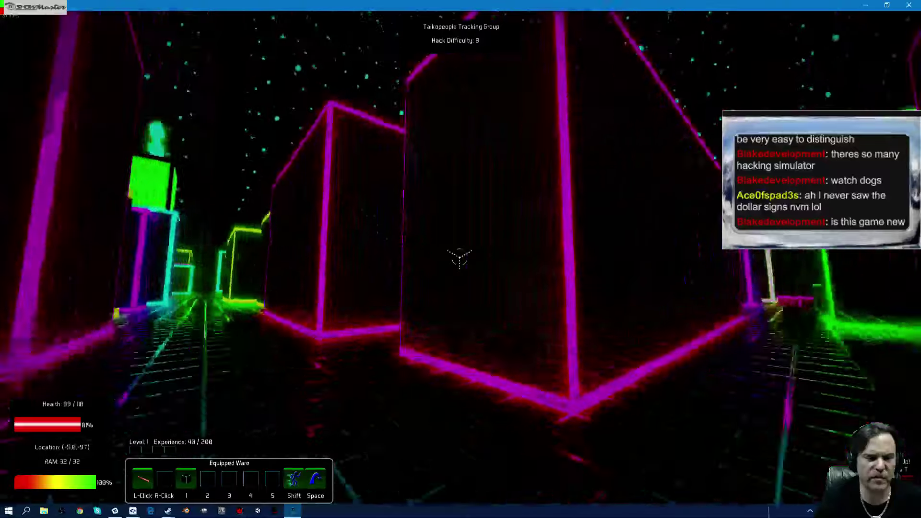
pyautogui.press('w')
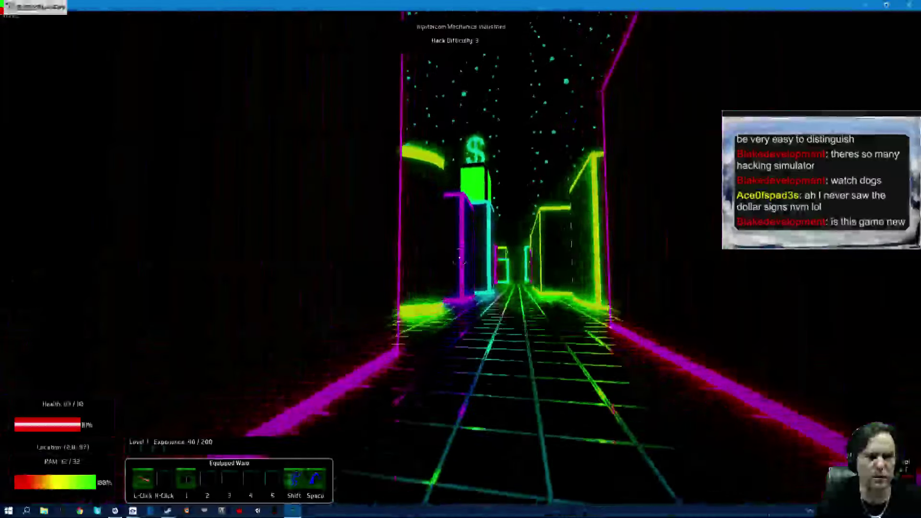
pyautogui.press('w')
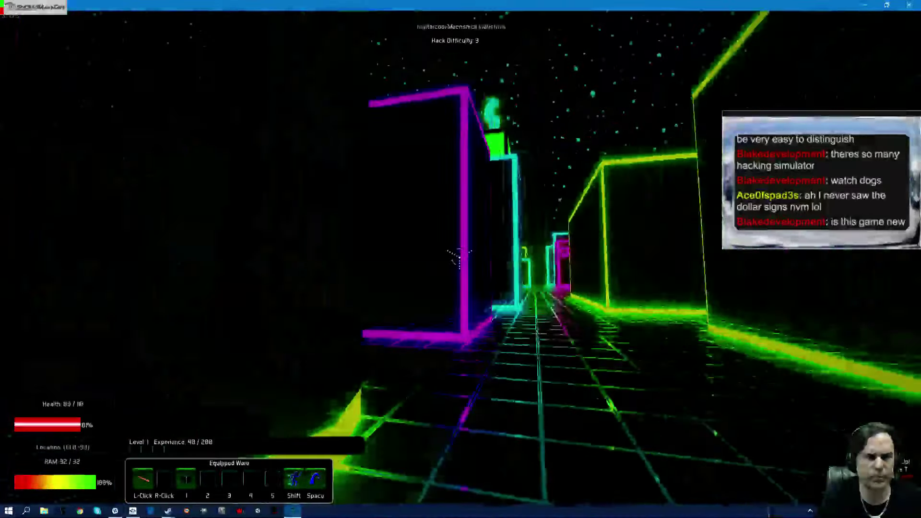
pyautogui.press('w')
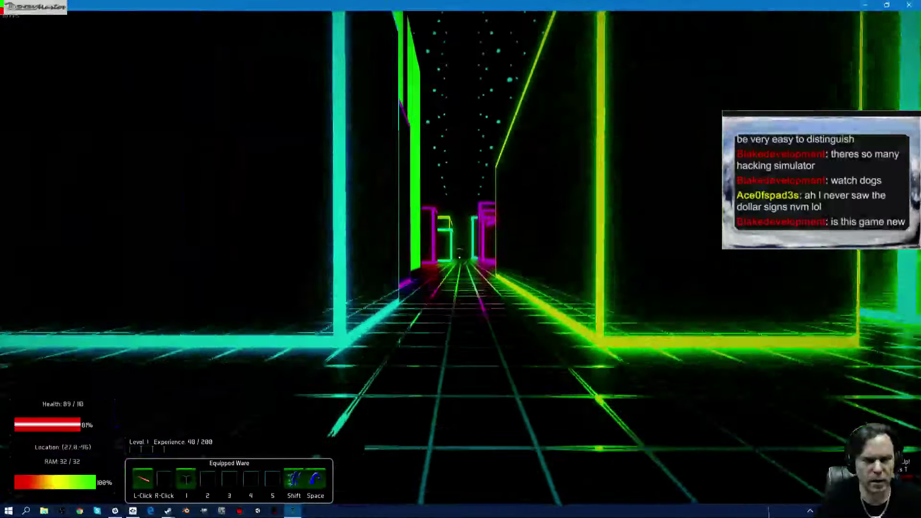
pyautogui.press('w')
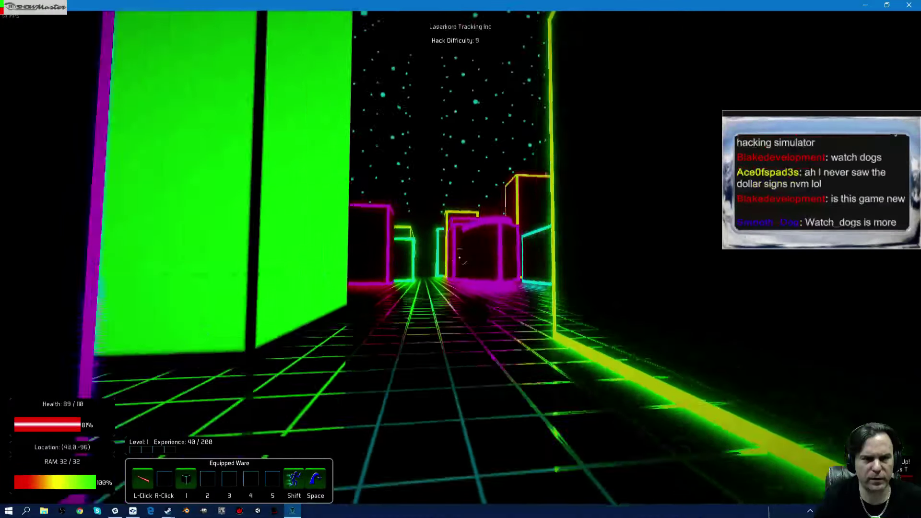
pyautogui.press('w')
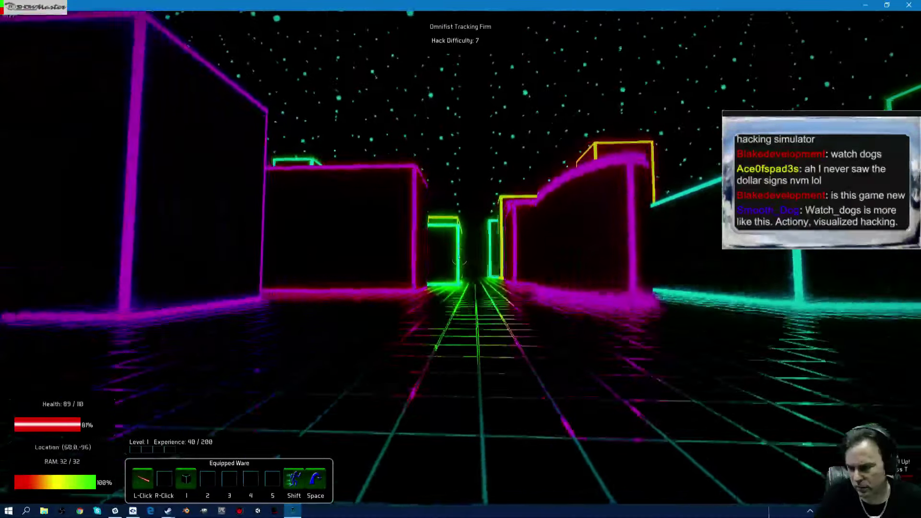
pyautogui.press('w')
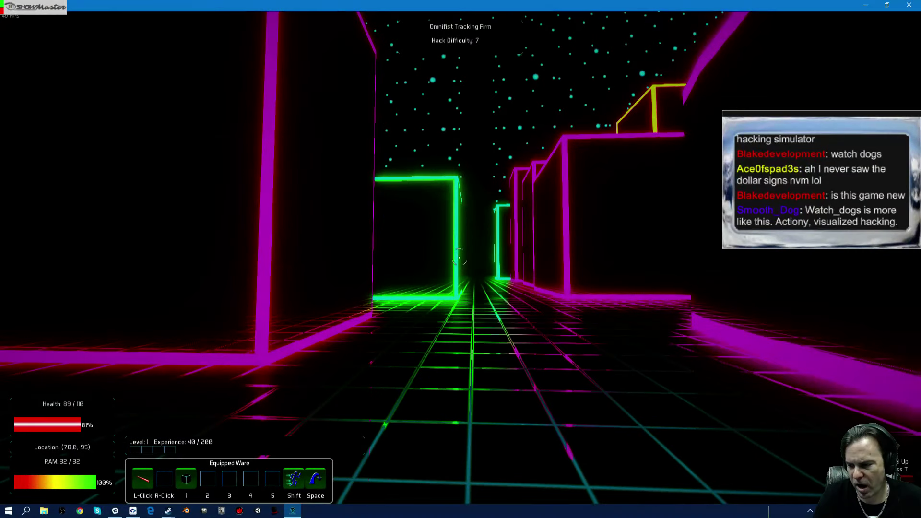
pyautogui.press('w')
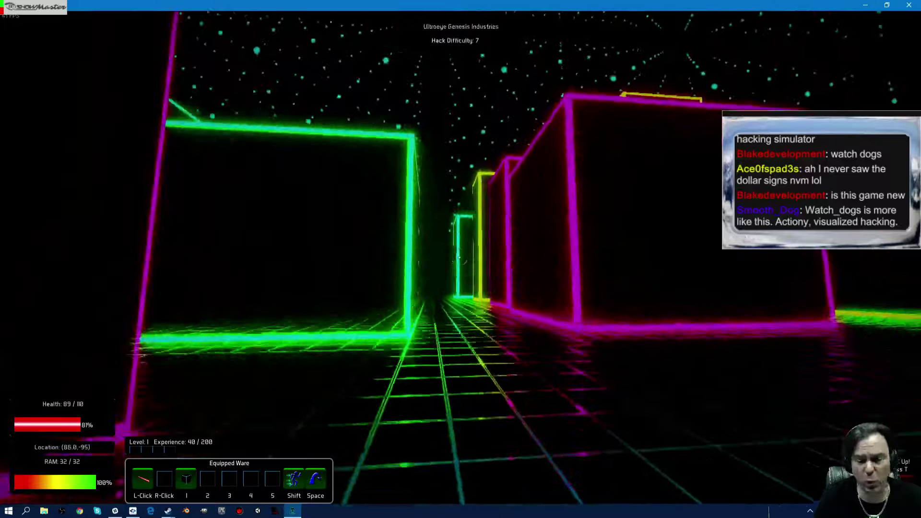
pyautogui.press('w')
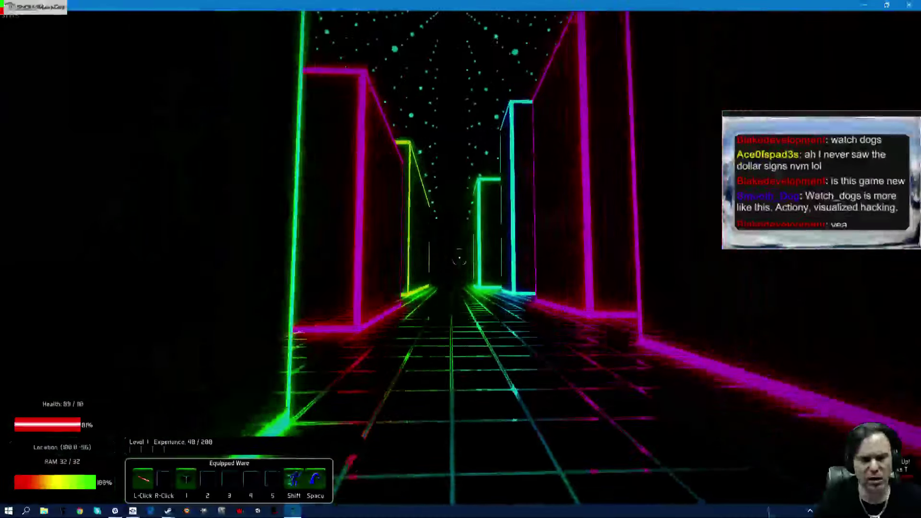
pyautogui.press('w')
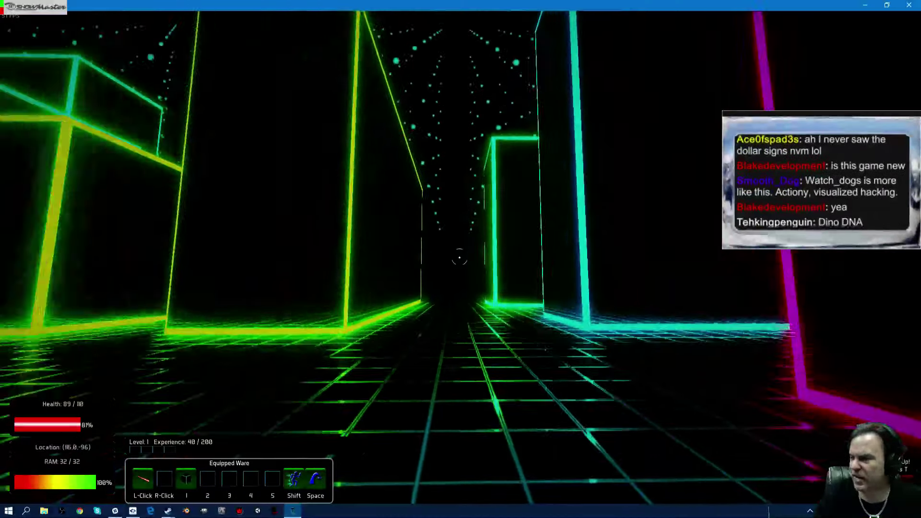
pyautogui.press('w')
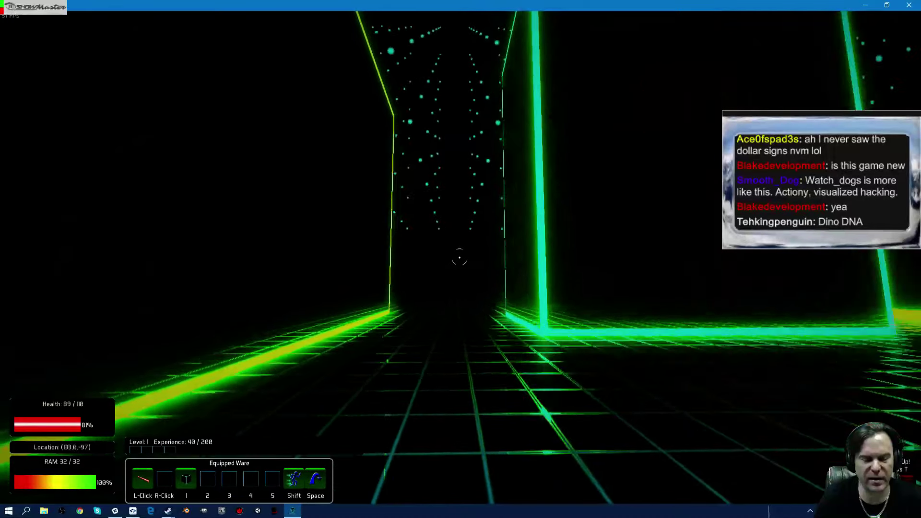
pyautogui.press('w')
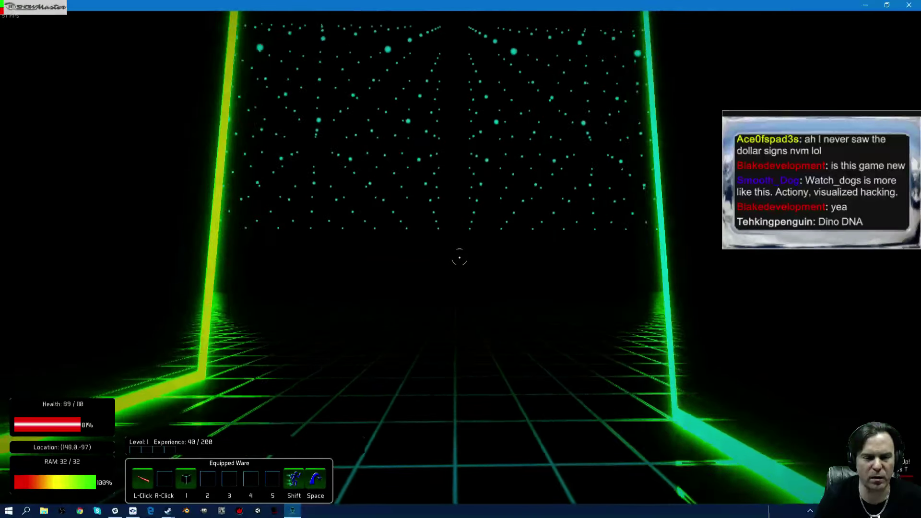
# Step out of the green corridor onto the empty grid and look around toward the skyline.
pyautogui.press('w')
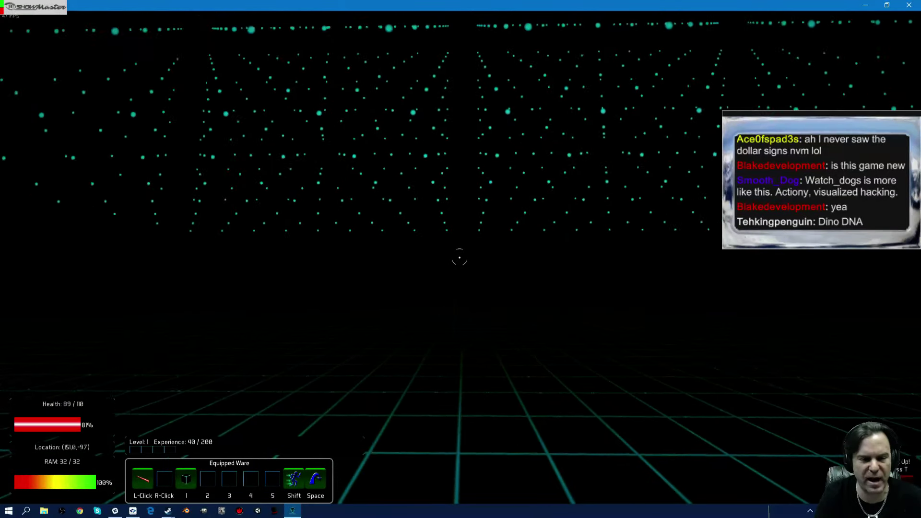
pyautogui.press('w')
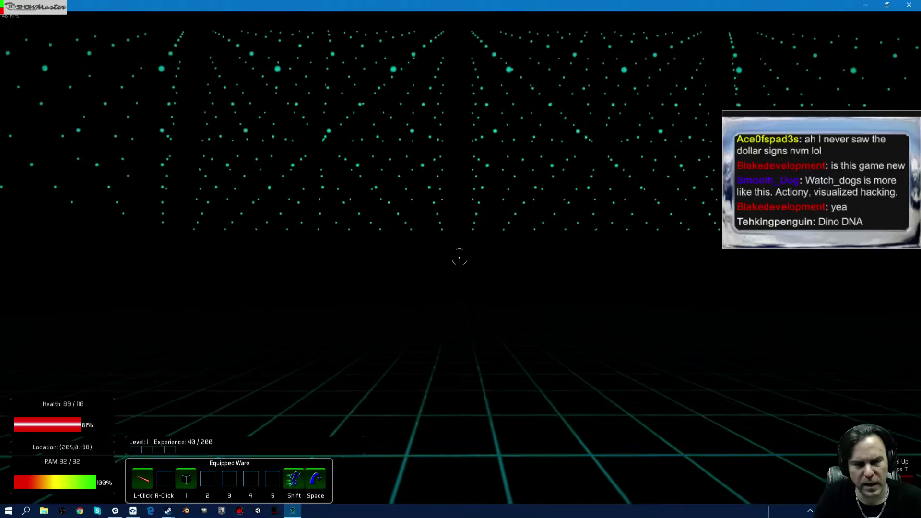
# Walk from the open grid into the neon city, past the white tower and between buildings.
pyautogui.press('w')
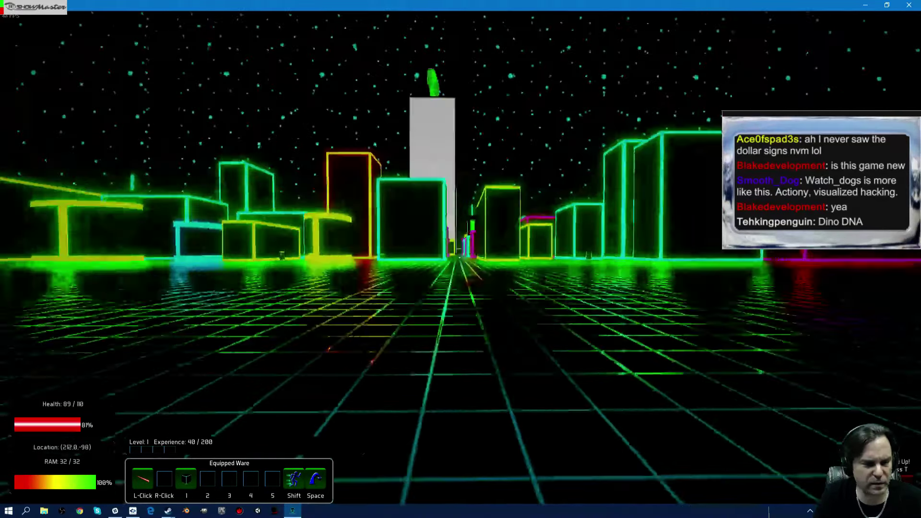
pyautogui.press('w')
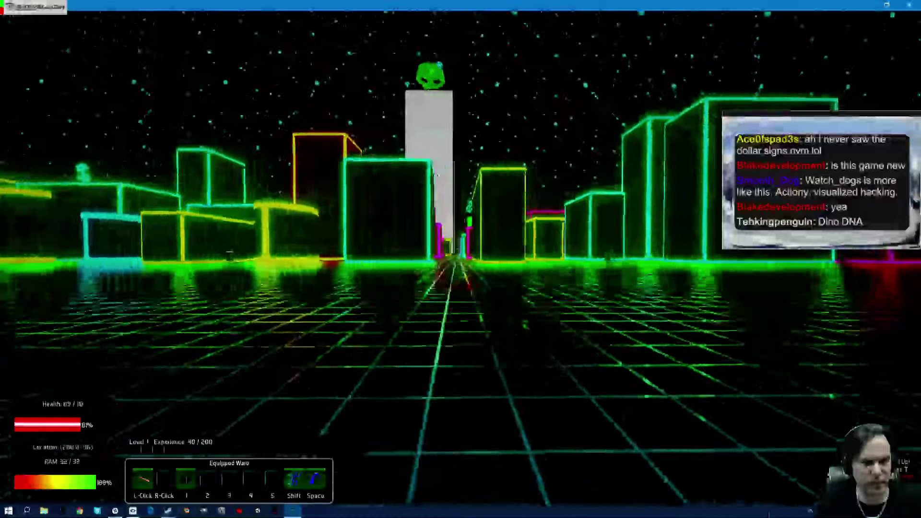
pyautogui.press('w')
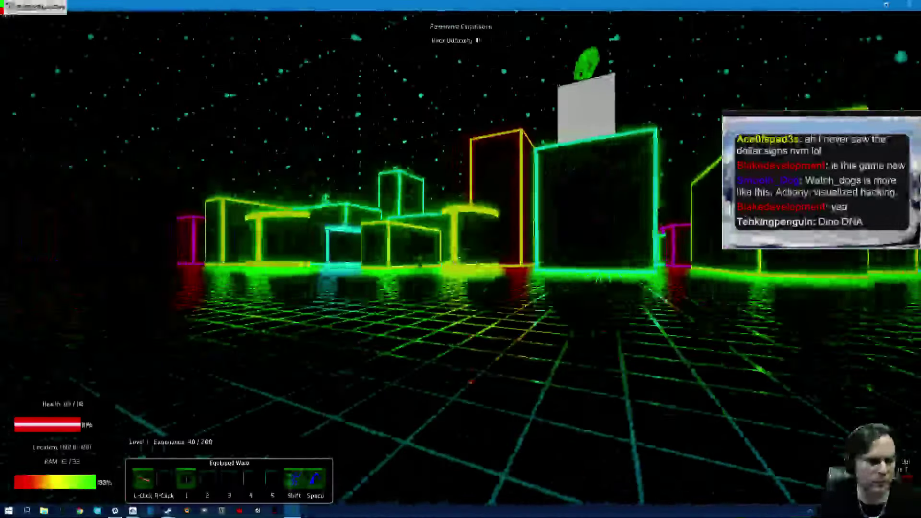
pyautogui.press('w')
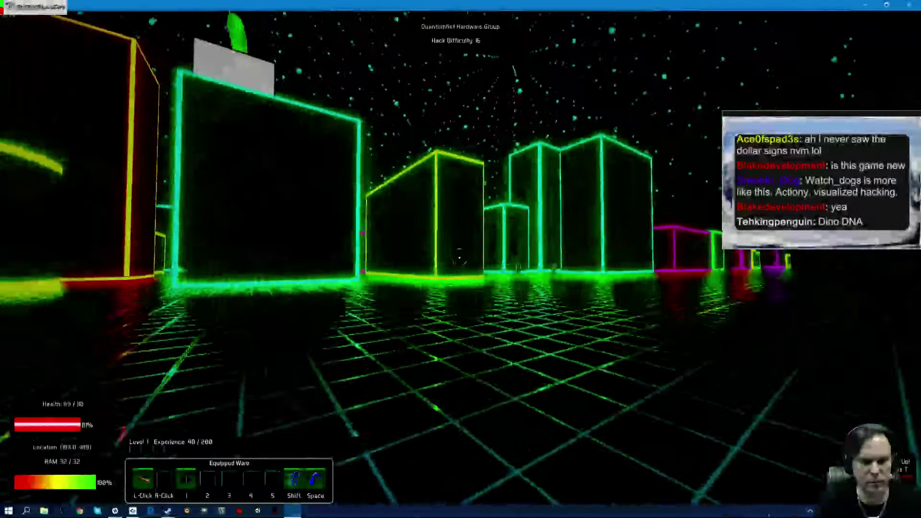
pyautogui.press('w')
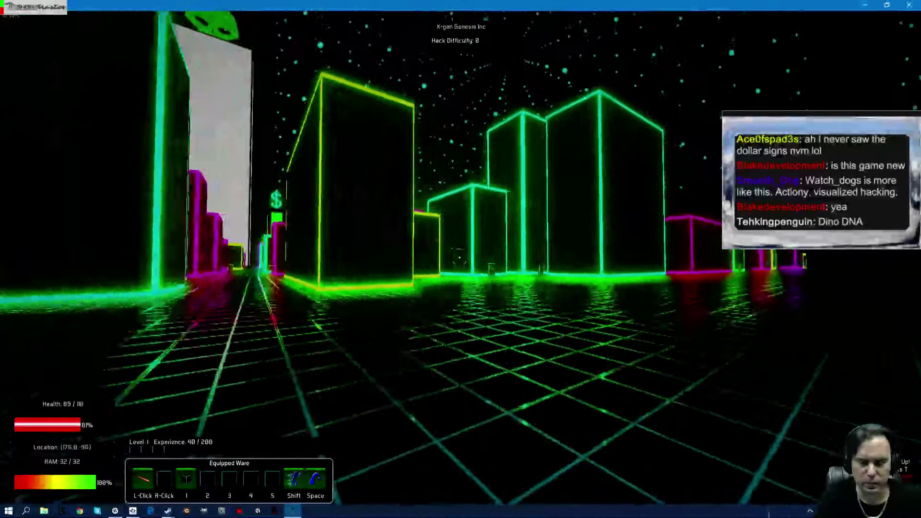
pyautogui.press('w')
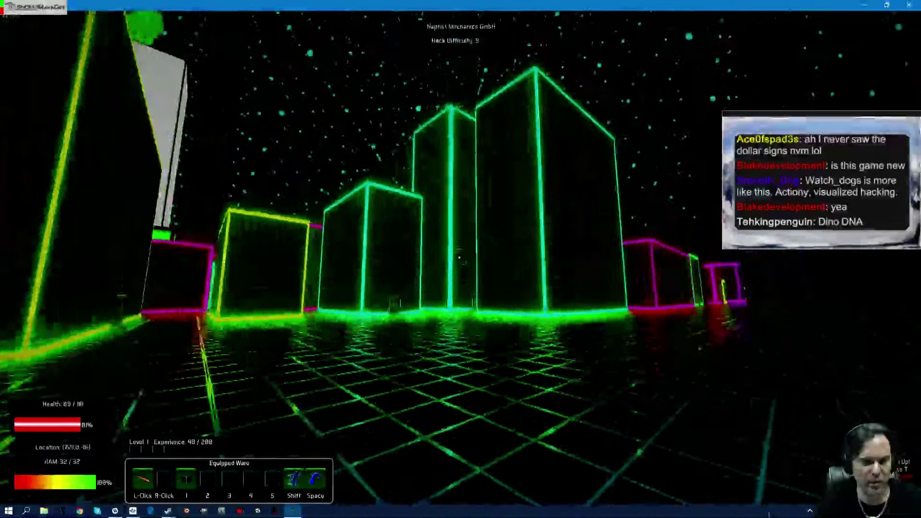
pyautogui.press('w')
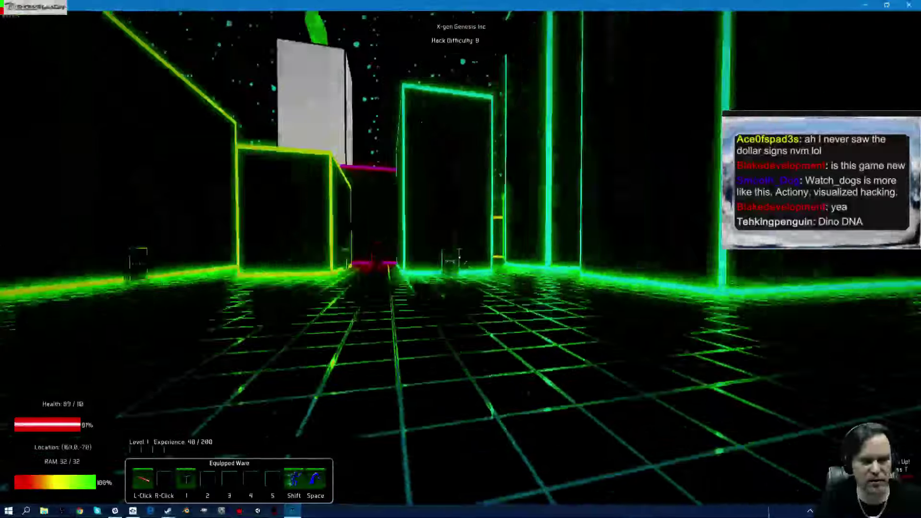
pyautogui.press('w')
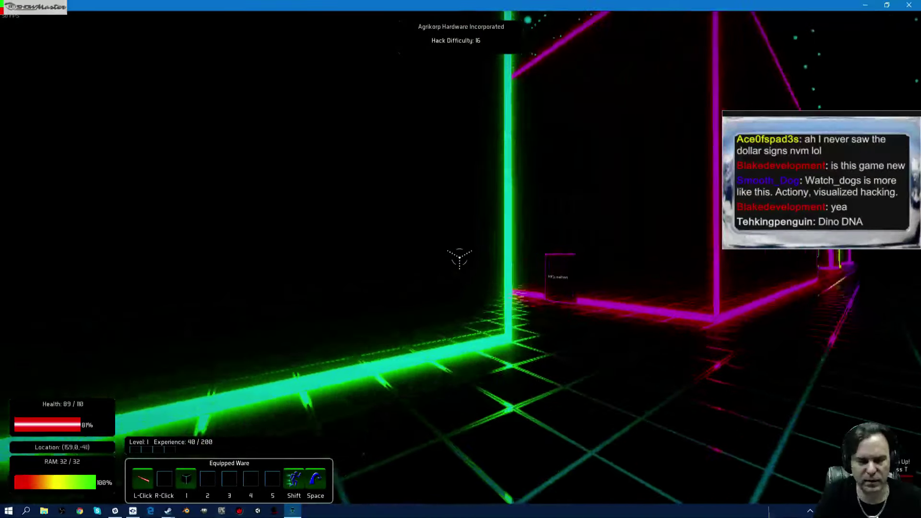
# Run past the Information block to the Ultrons Mechanics Division plaza and fire one shot.
pyautogui.press('w')
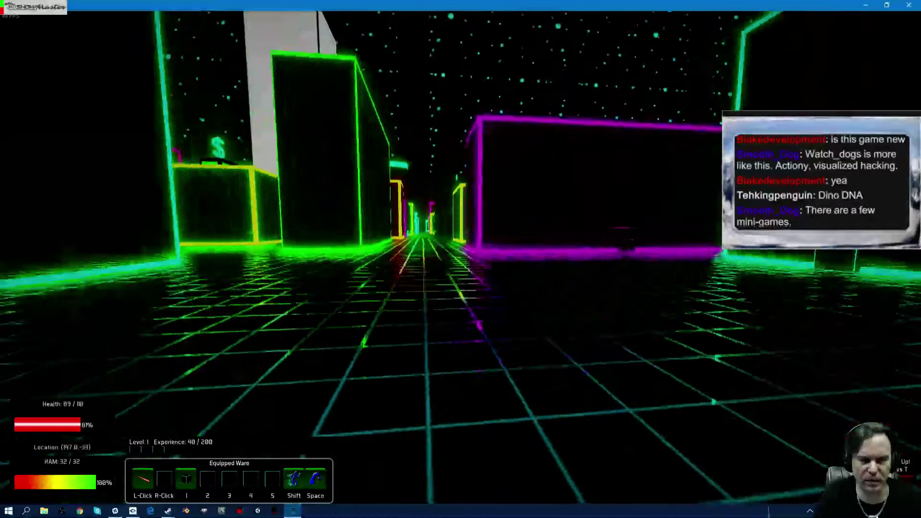
pyautogui.press('w')
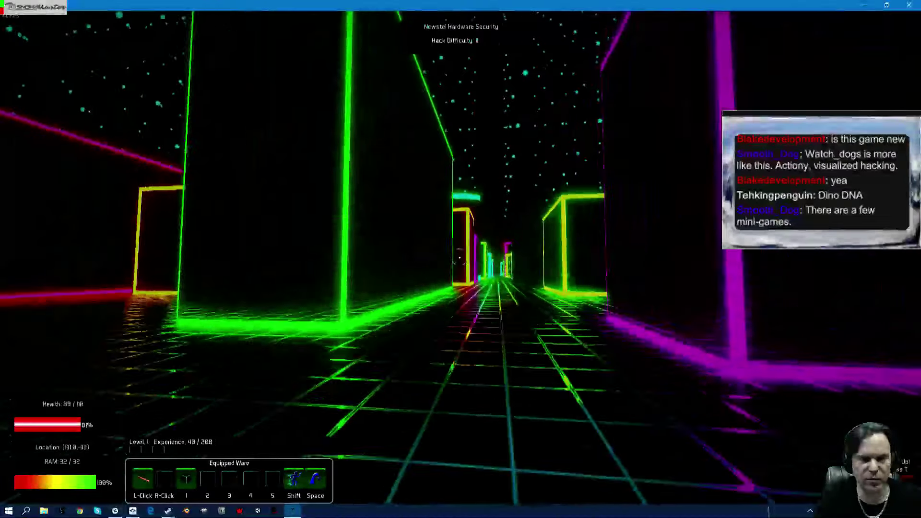
pyautogui.press('w')
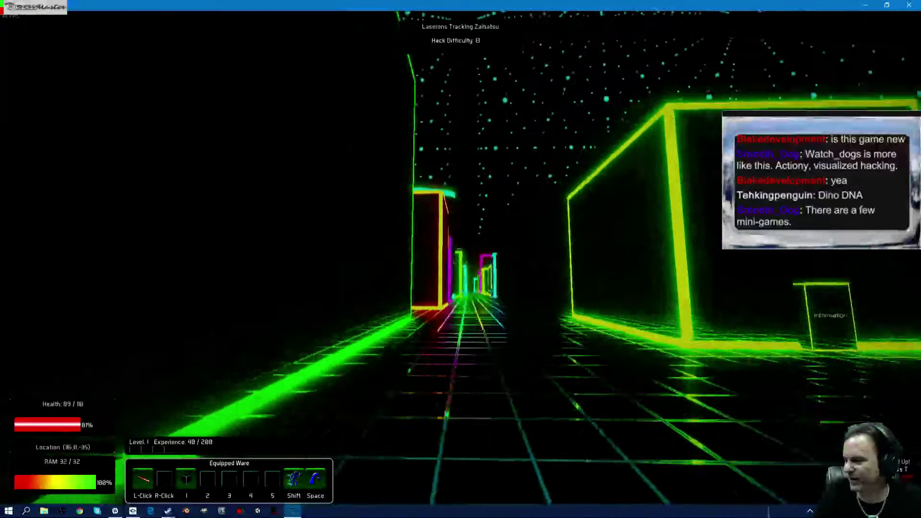
pyautogui.press('w')
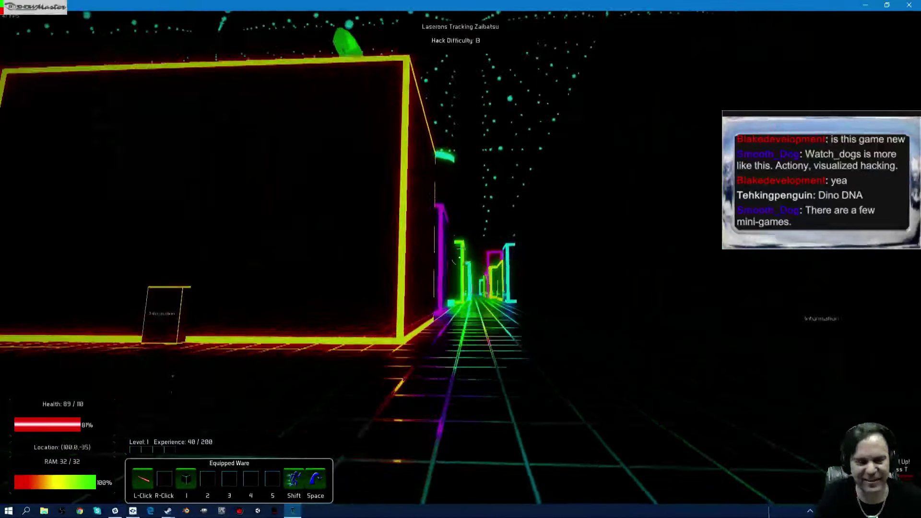
pyautogui.press('w')
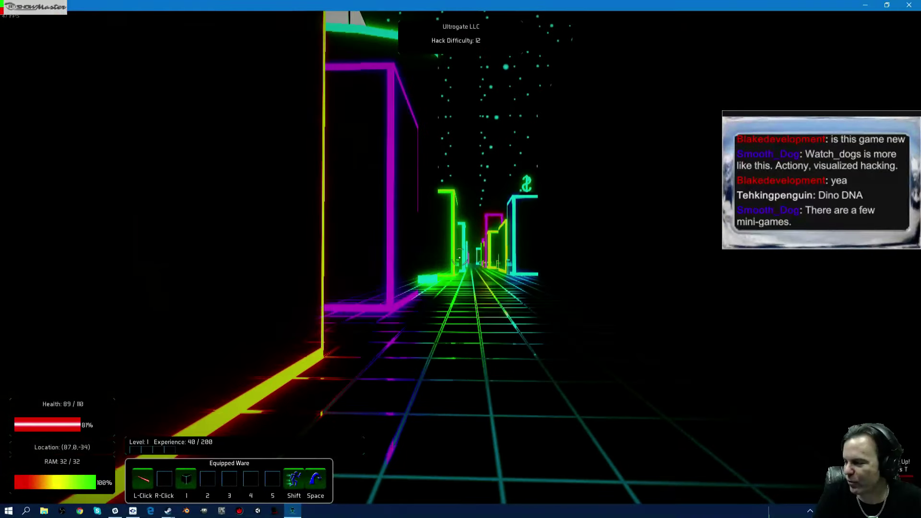
pyautogui.press('w')
pyautogui.press('w')
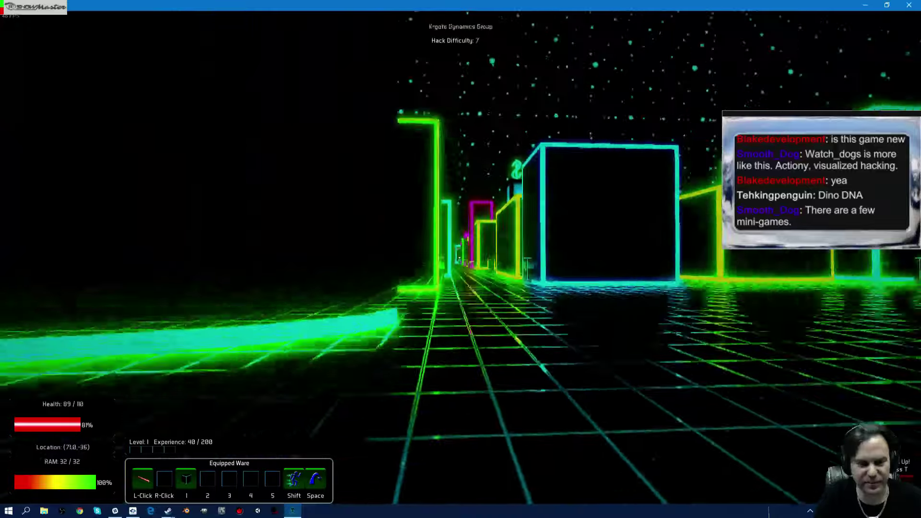
pyautogui.press('w')
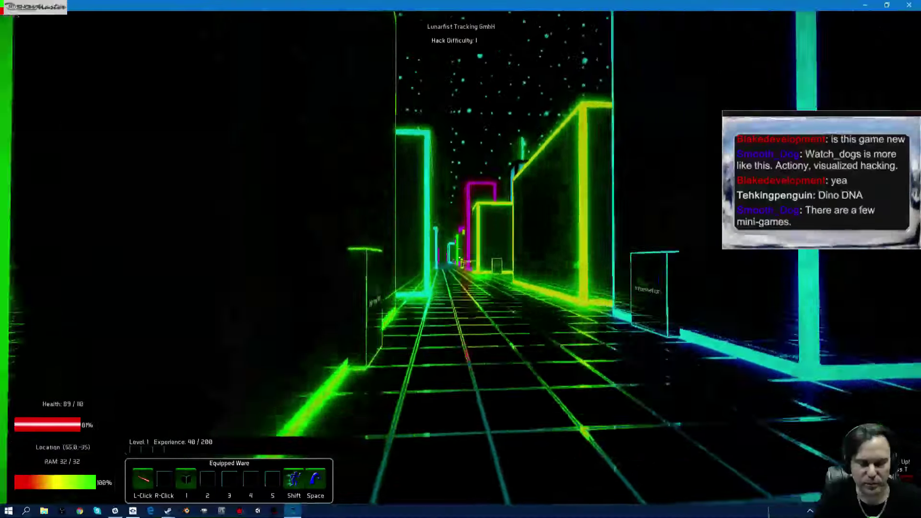
pyautogui.press('w')
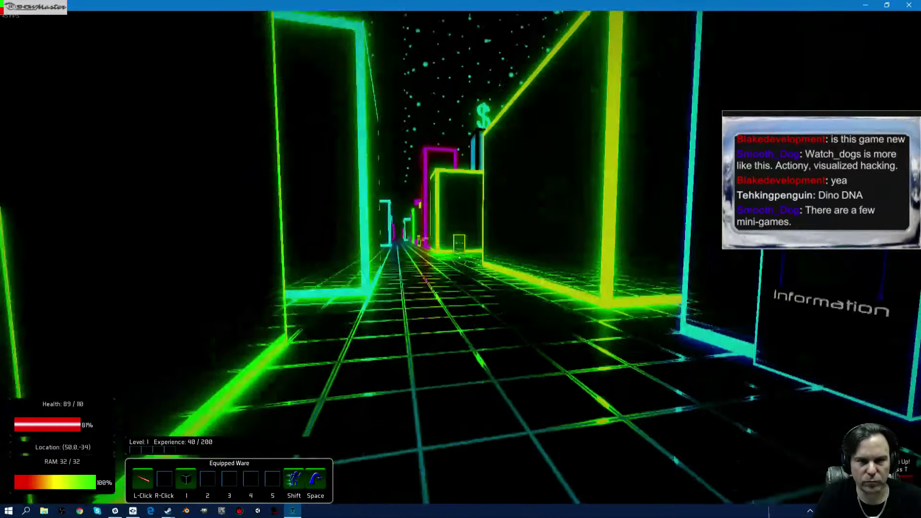
pyautogui.press('w')
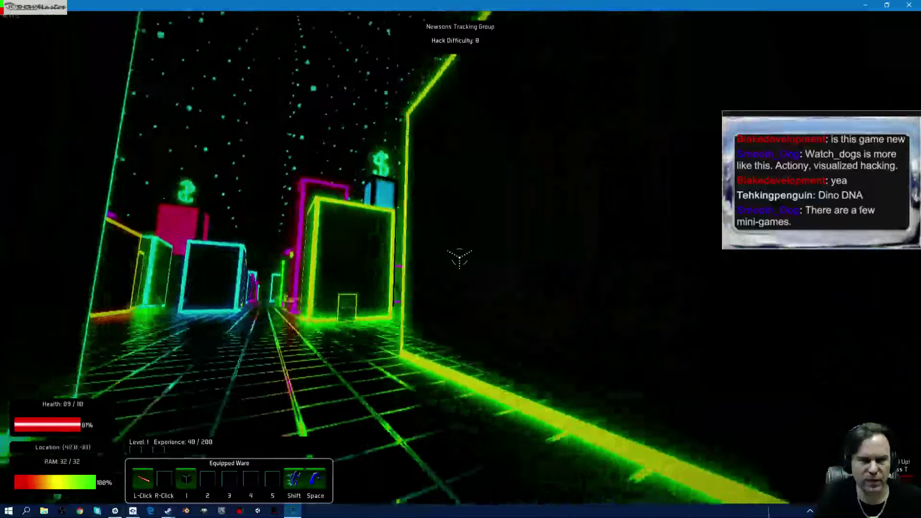
pyautogui.press('w')
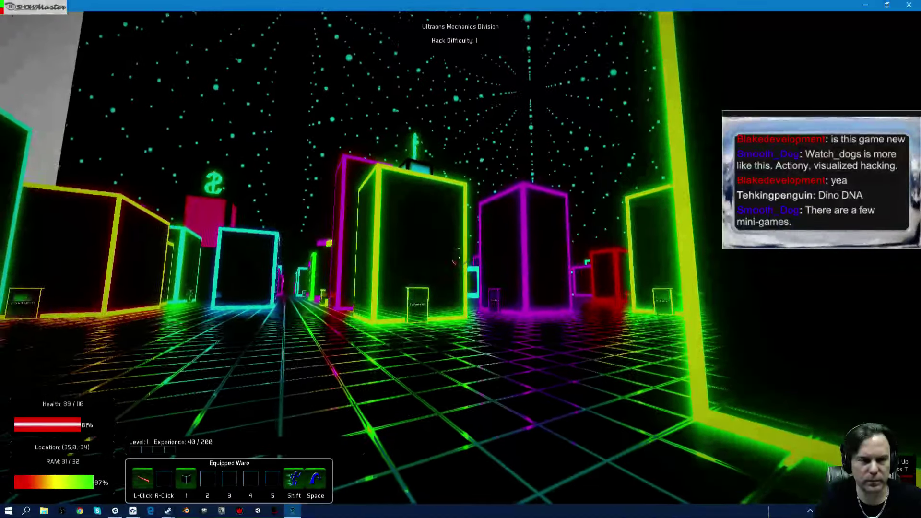
pyautogui.click(459, 260)
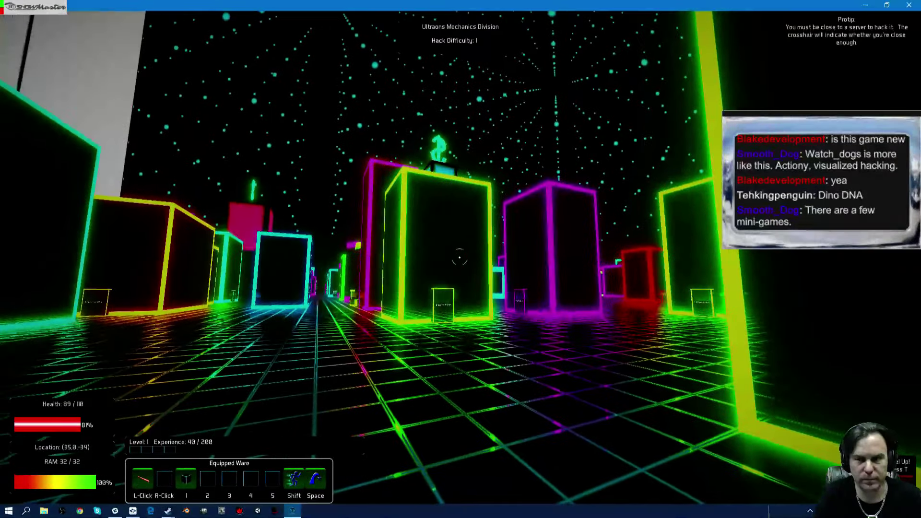
# Approach the green Ultrons server to start the hack, then back off and shoot the defenders.
pyautogui.press('w')
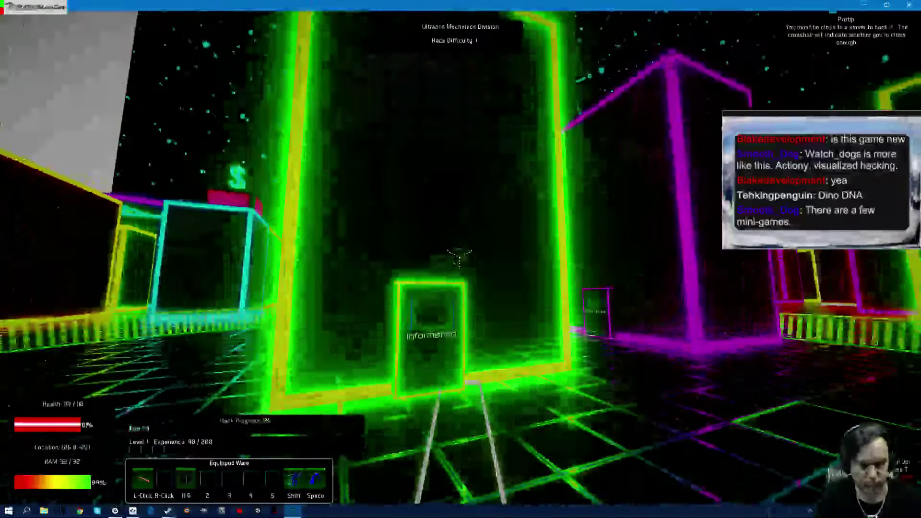
pyautogui.press('s')
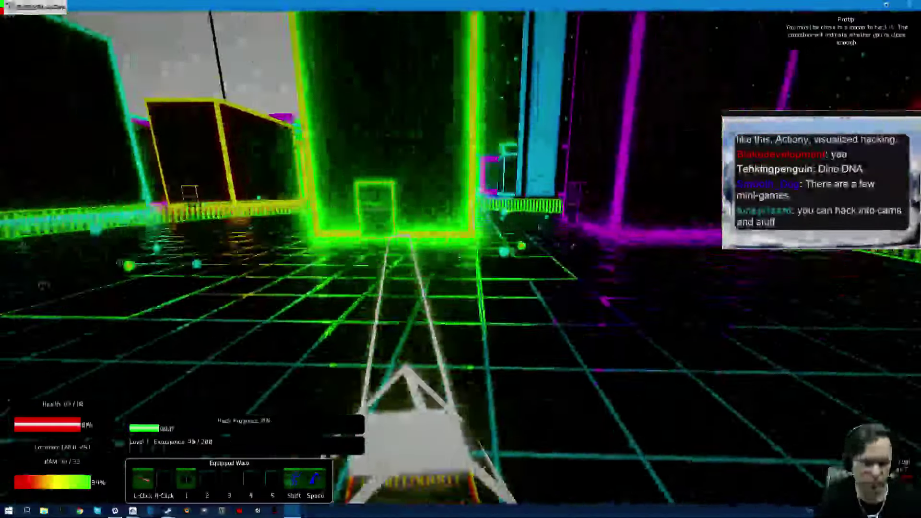
pyautogui.click(460, 259)
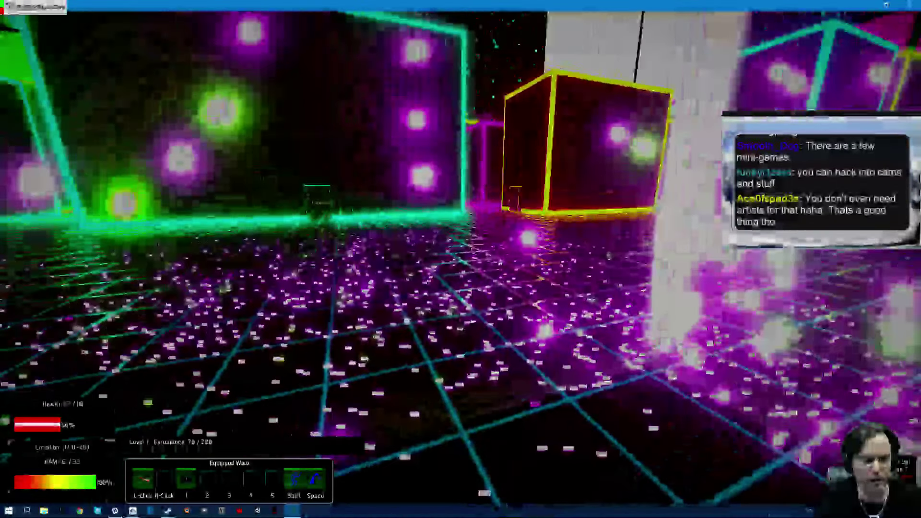
pyautogui.click(461, 260)
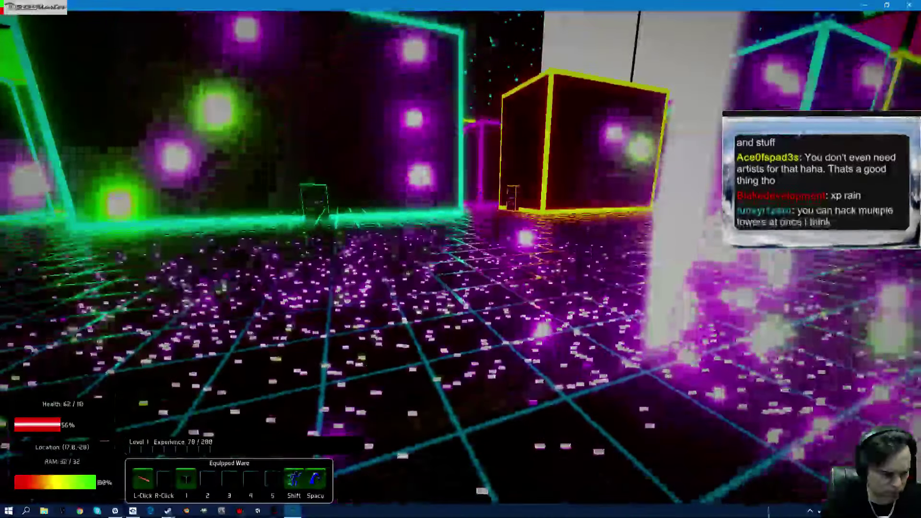
# Walk past the yellow cube and under the white railing to the Aerofist Tracking GmbH server.
pyautogui.press('w')
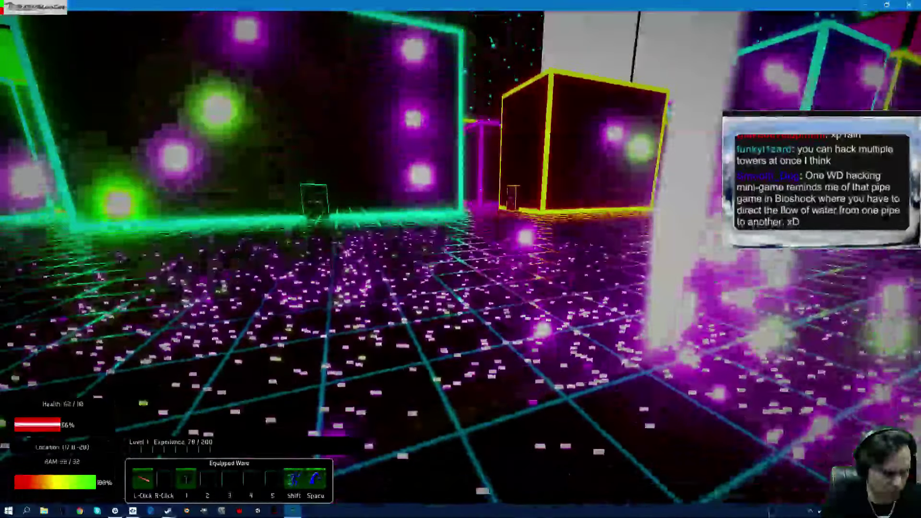
pyautogui.press('w')
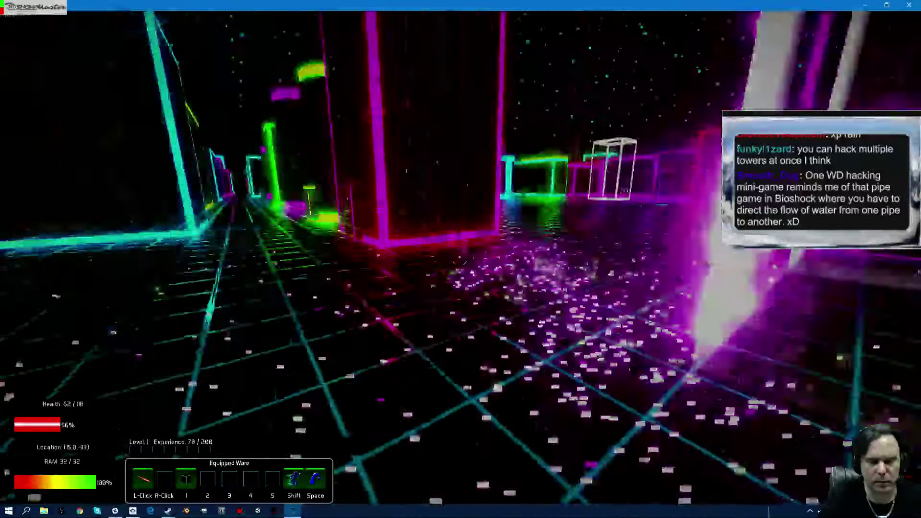
pyautogui.press('w')
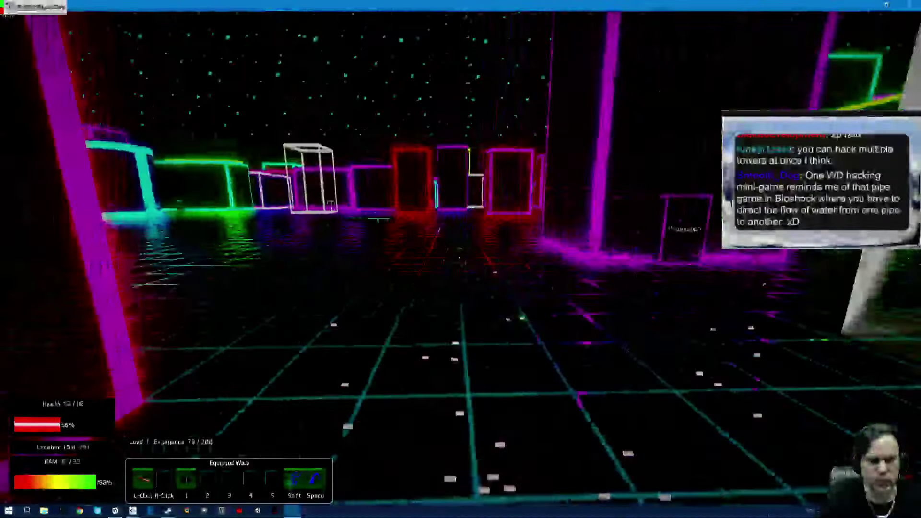
pyautogui.press('w')
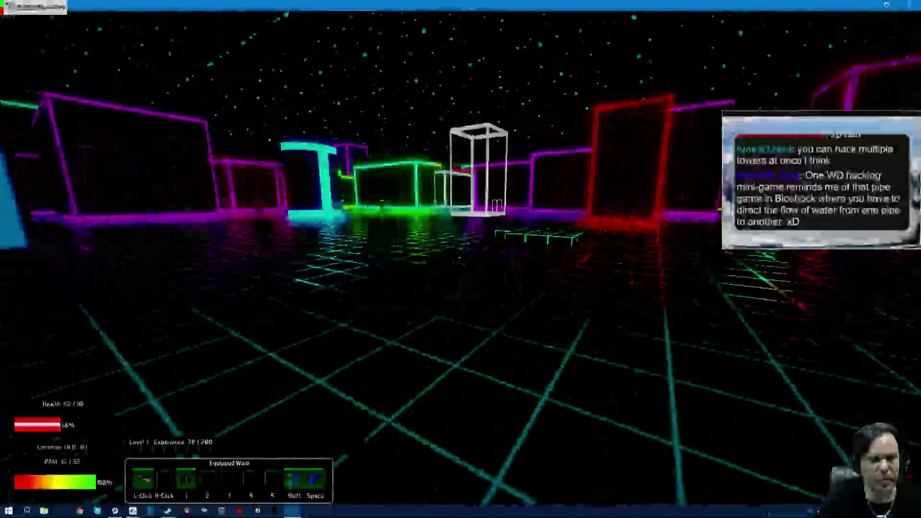
pyautogui.press('w')
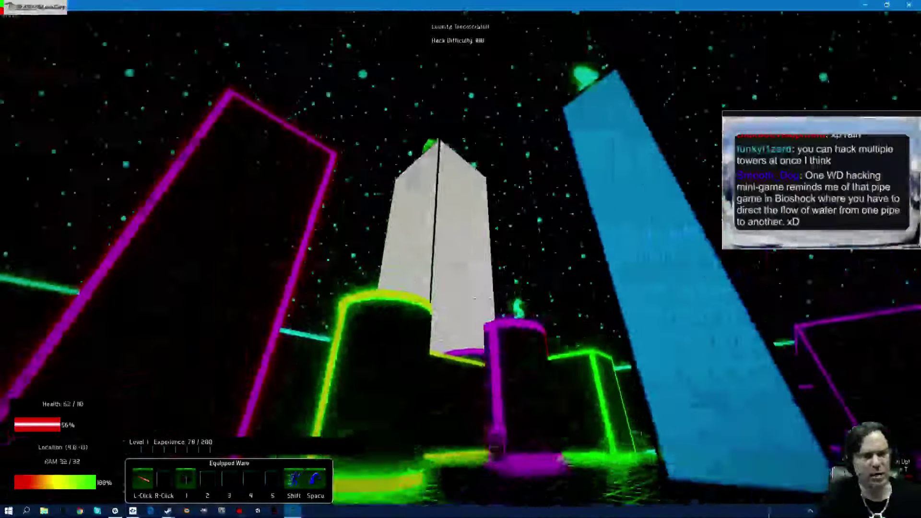
pyautogui.press('s')
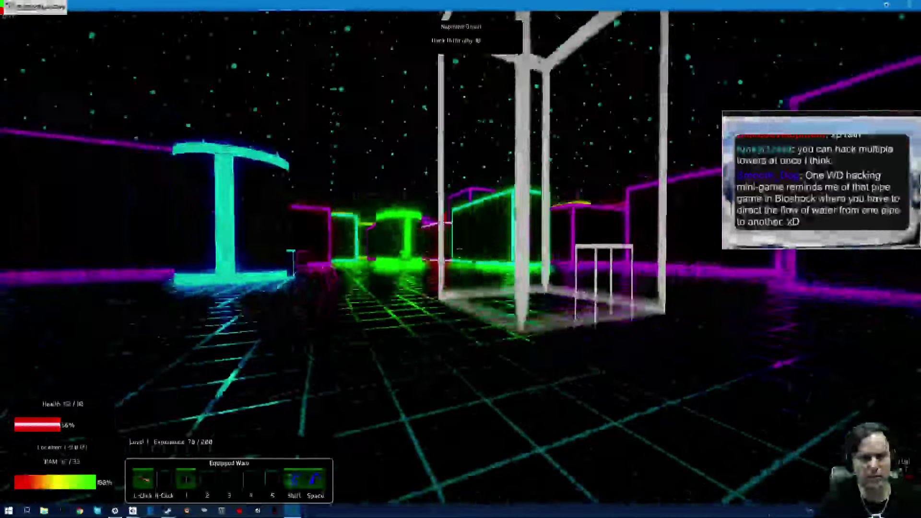
pyautogui.press('w')
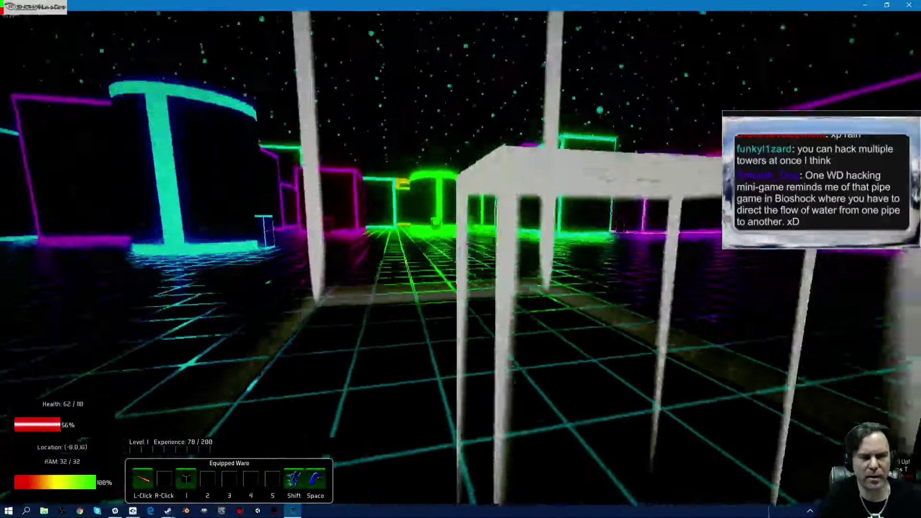
pyautogui.press('s')
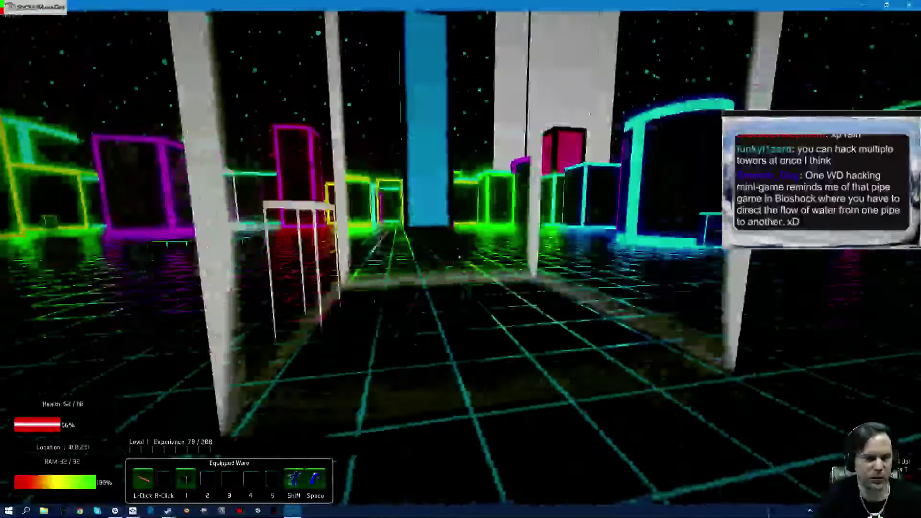
pyautogui.press('w')
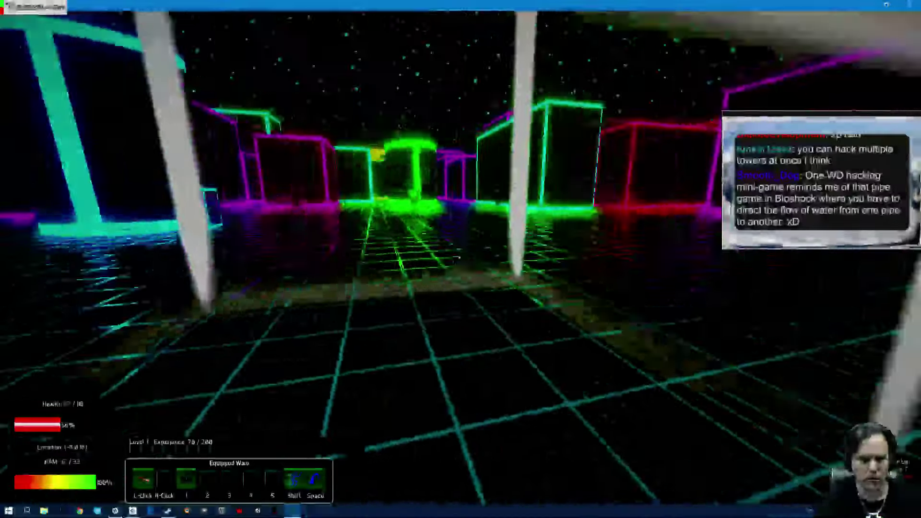
pyautogui.press('w')
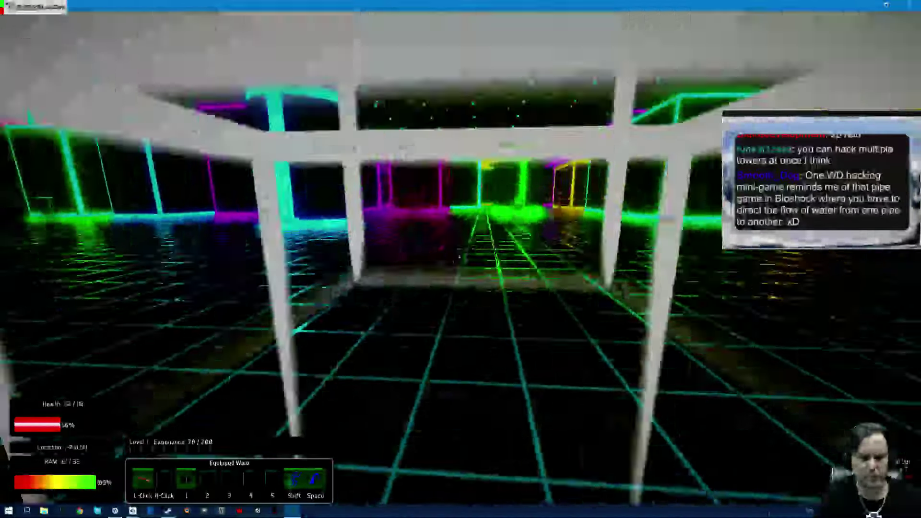
pyautogui.press('w')
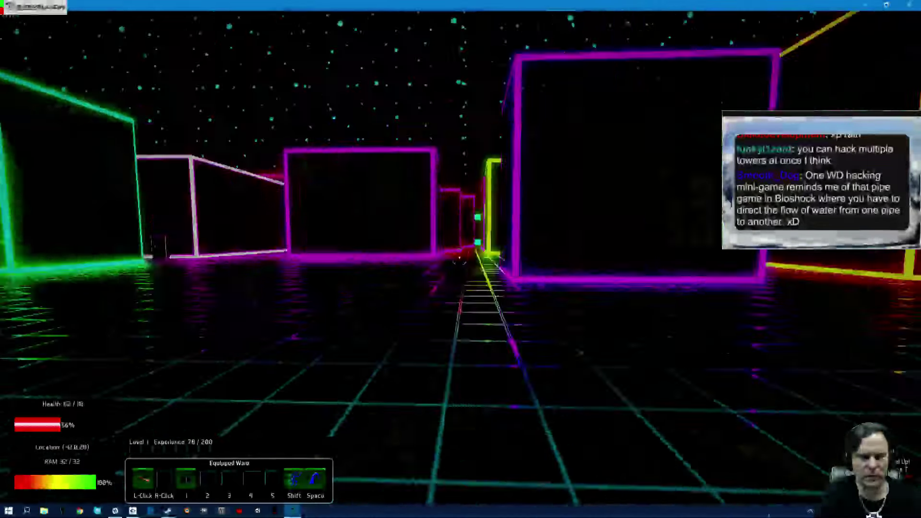
pyautogui.press('w')
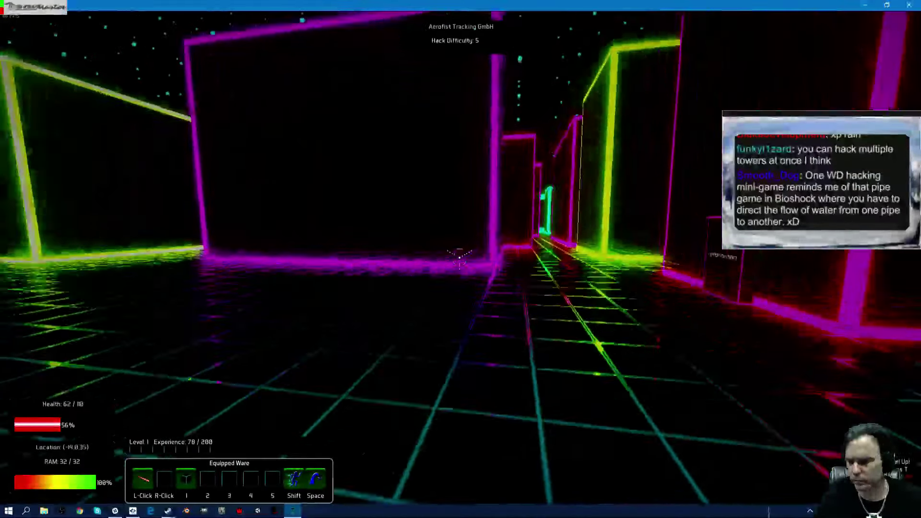
# Pass the Aerofist server and follow the corridors past the green building to Omnikorp Dynamics Firm.
pyautogui.press('w')
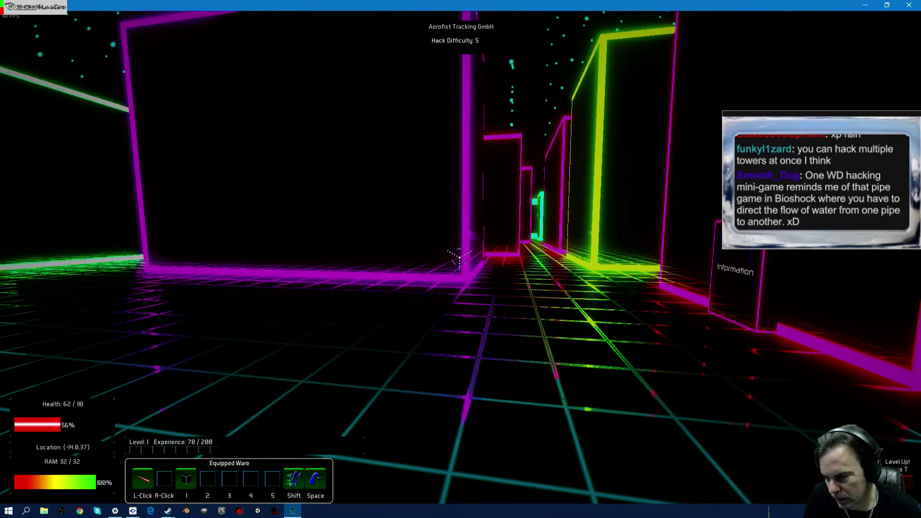
pyautogui.press('w')
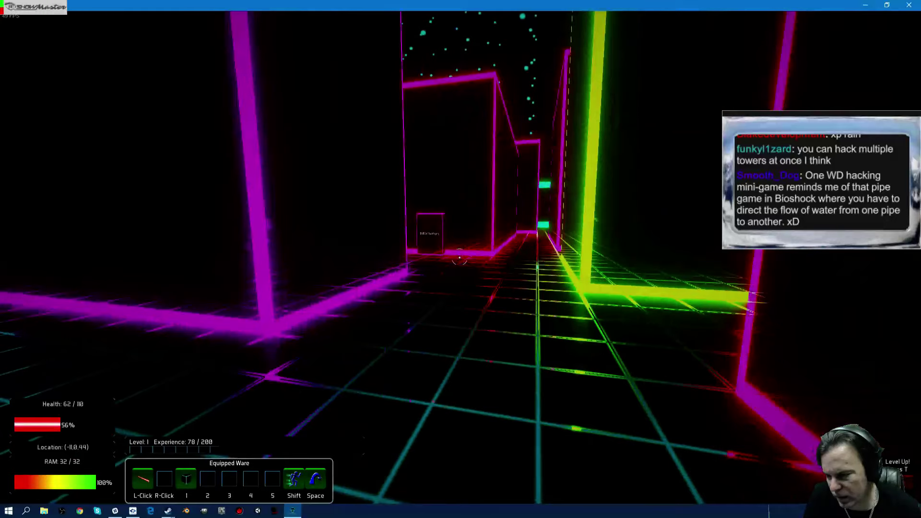
pyautogui.press('s')
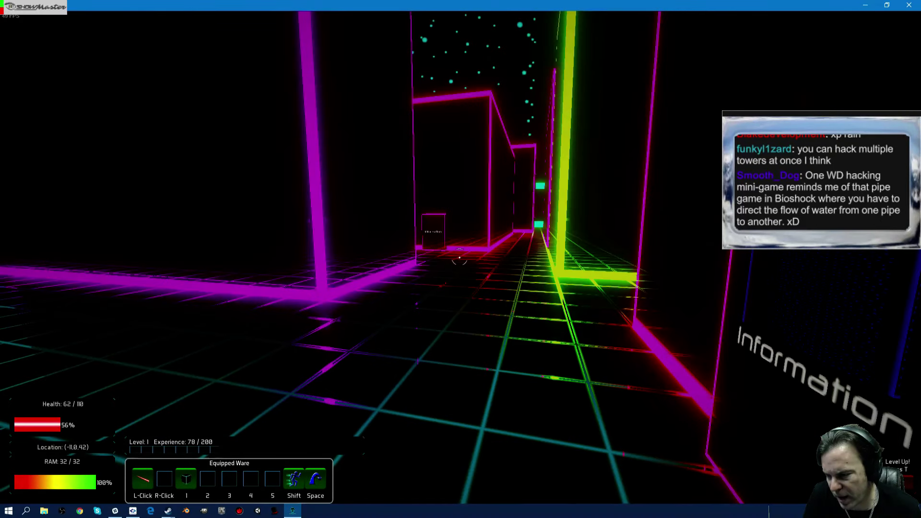
pyautogui.press('s')
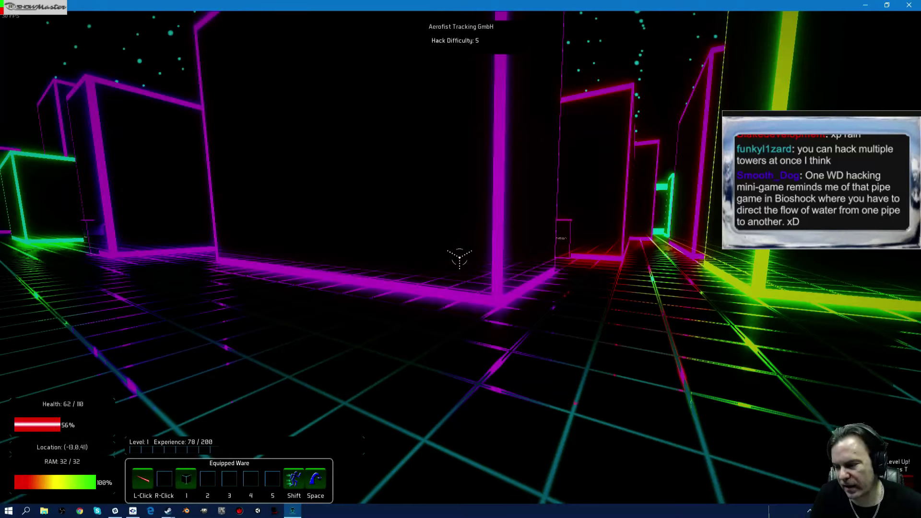
pyautogui.press('w')
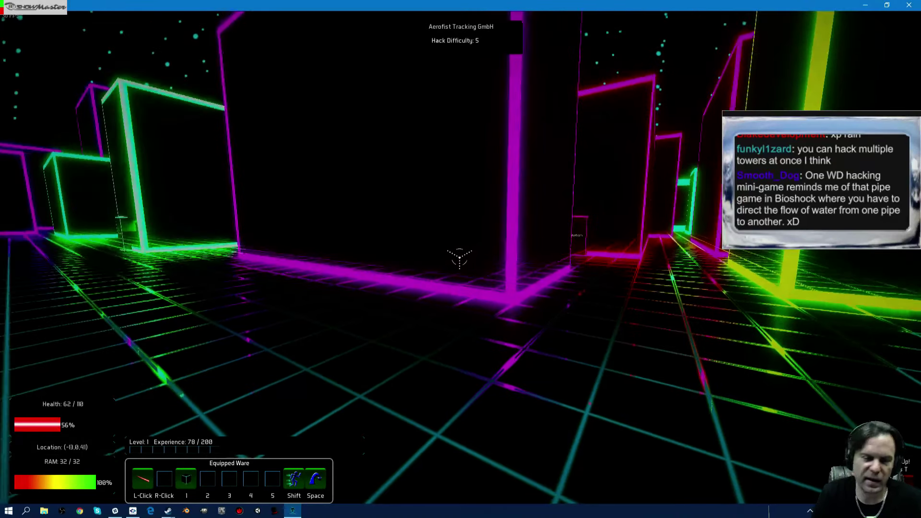
pyautogui.press('w')
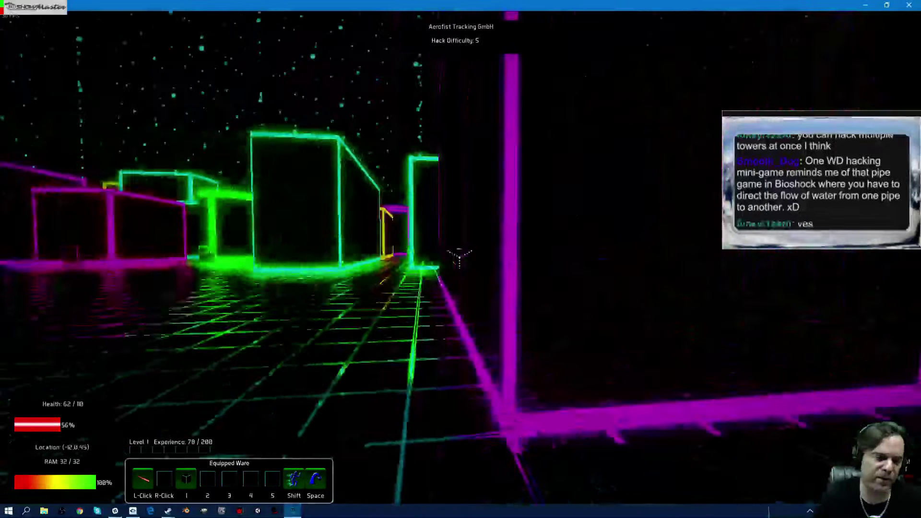
pyautogui.press('w')
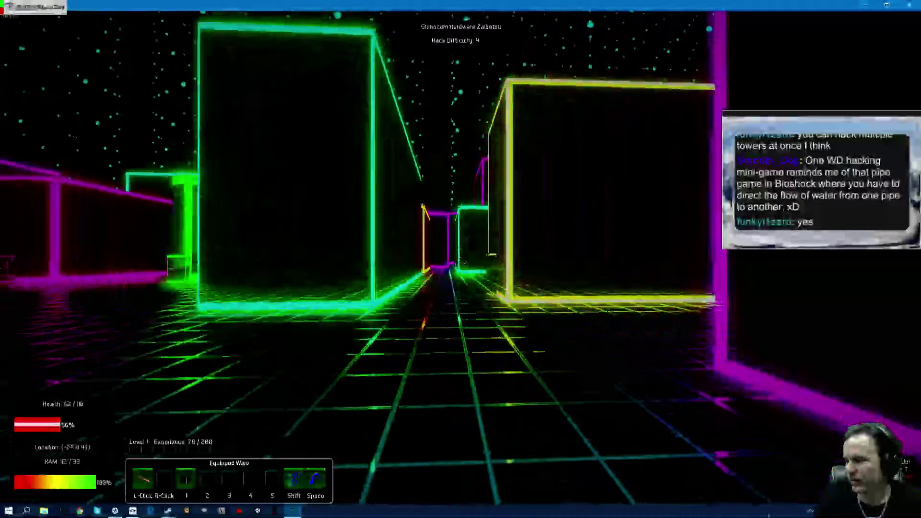
pyautogui.press('w')
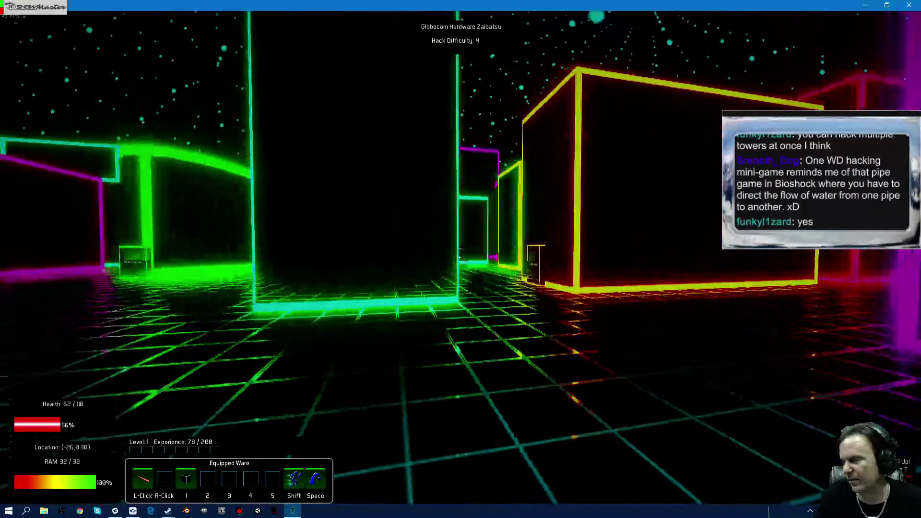
pyautogui.press('w')
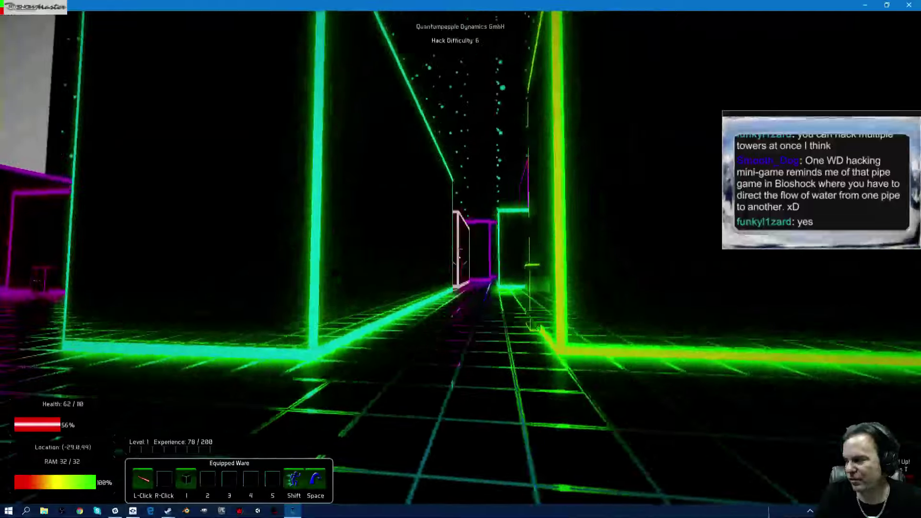
pyautogui.press('w')
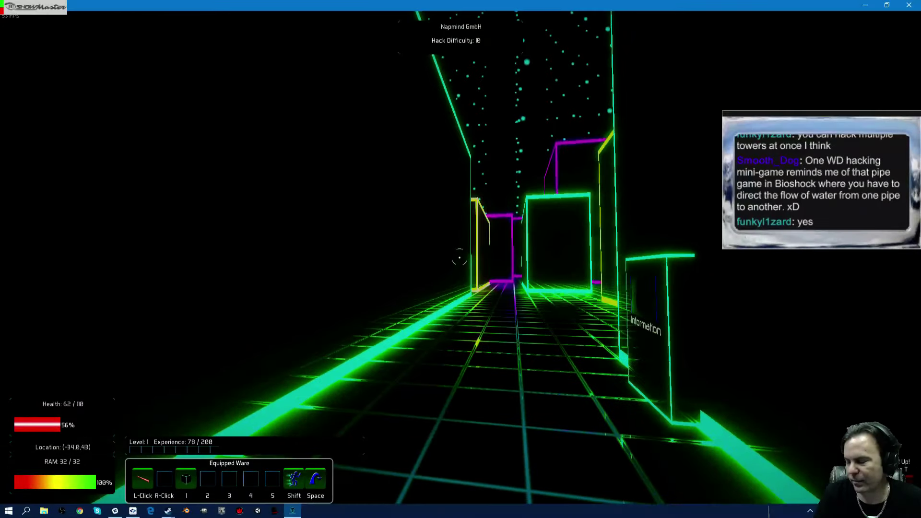
# Approach the Omnikorp Information panel and dismiss its note.
pyautogui.press('w')
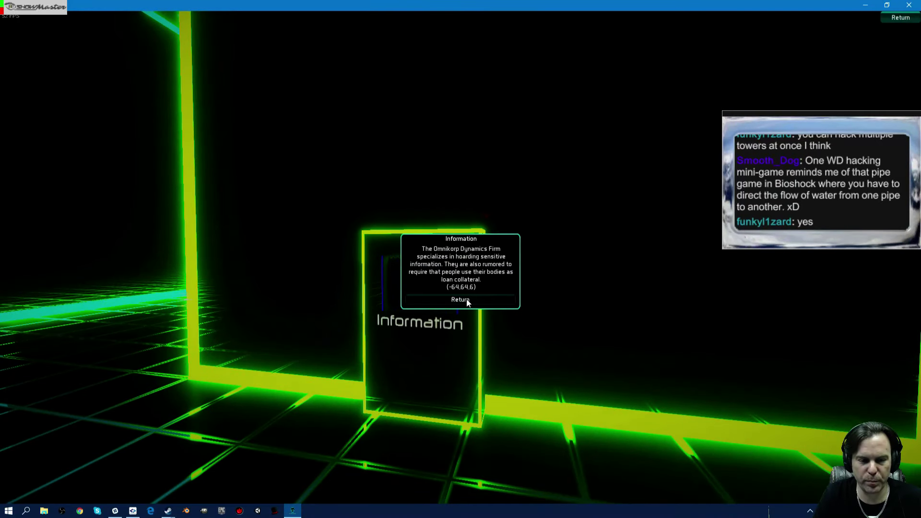
pyautogui.click(467, 299)
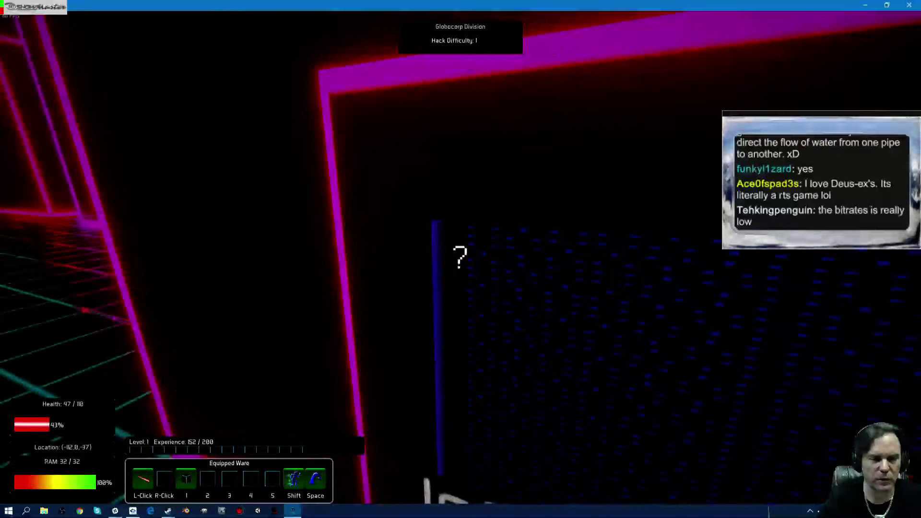
# Click the Globocorp Division Information block to read its note about defending citizens.
pyautogui.click(460, 258)
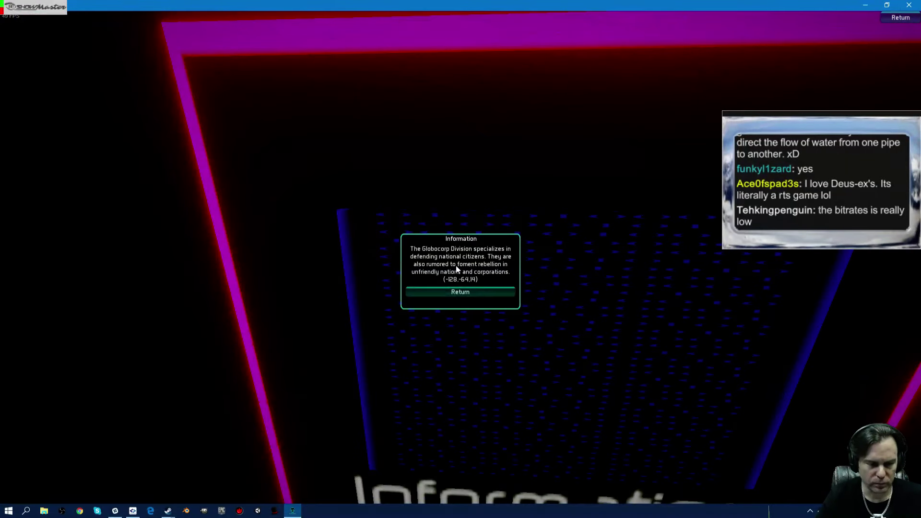
pyautogui.click(462, 293)
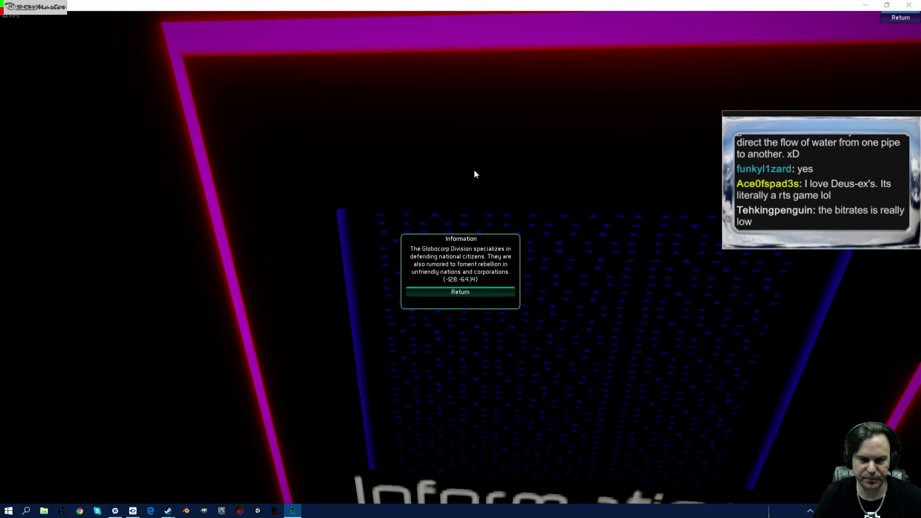
# Dismiss the Globocorp note and back away from the Information panel.
pyautogui.click(463, 292)
pyautogui.press('s')
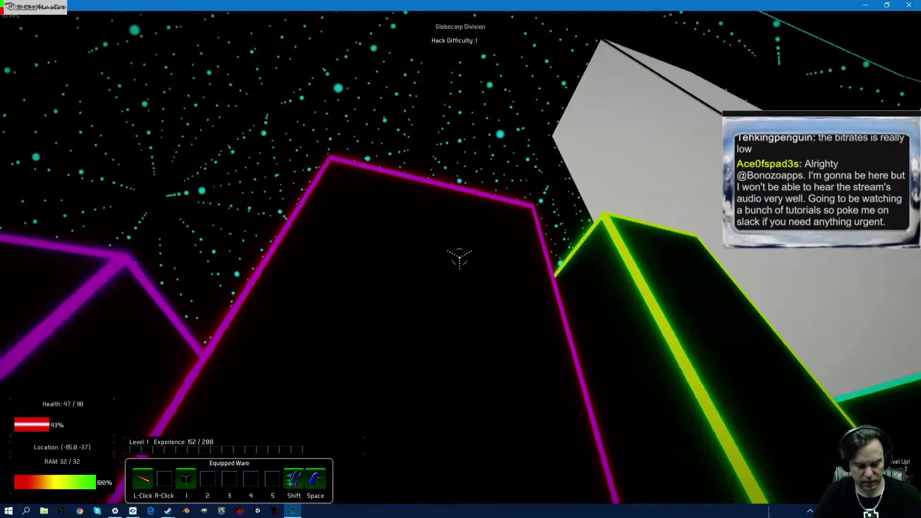
pyautogui.press('super')
pyautogui.press('super')
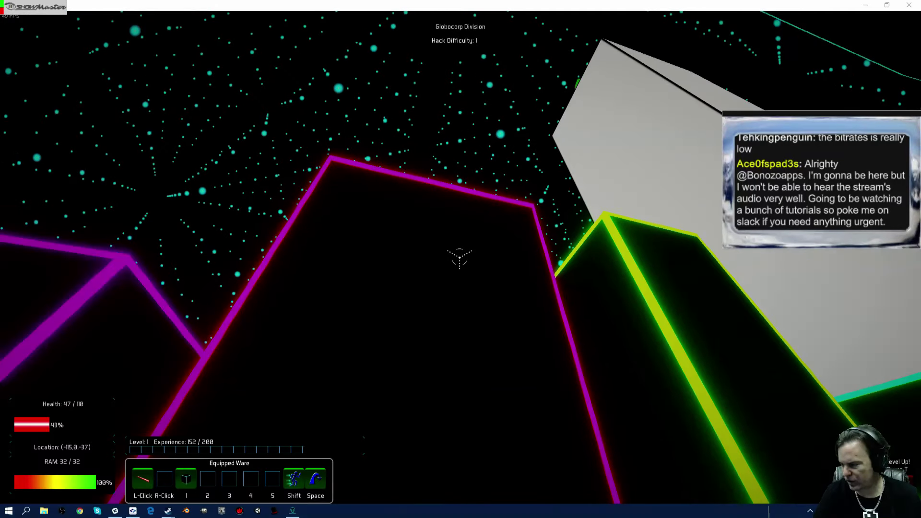
# Shoot the Globocorp Division tower to start the hack, then hit the red and magenta defenders.
pyautogui.click(460, 257)
pyautogui.press('w')
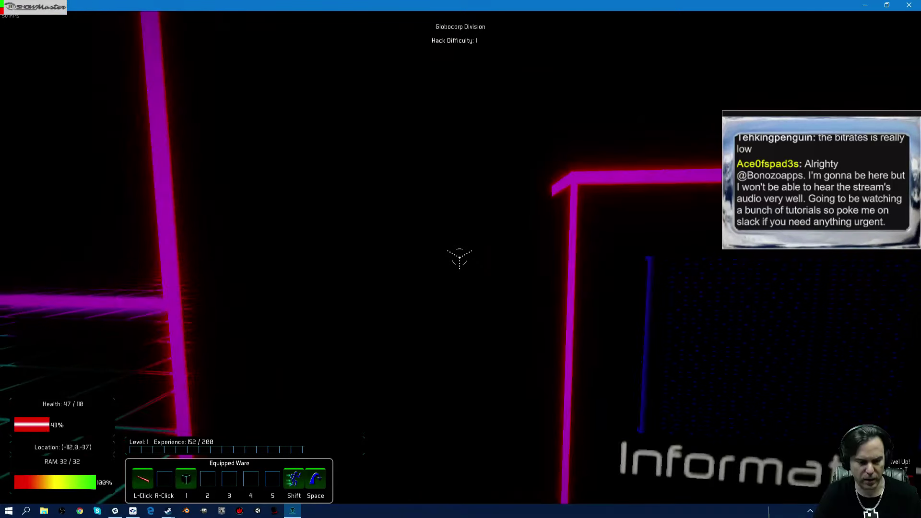
pyautogui.click(460, 258)
pyautogui.press('w')
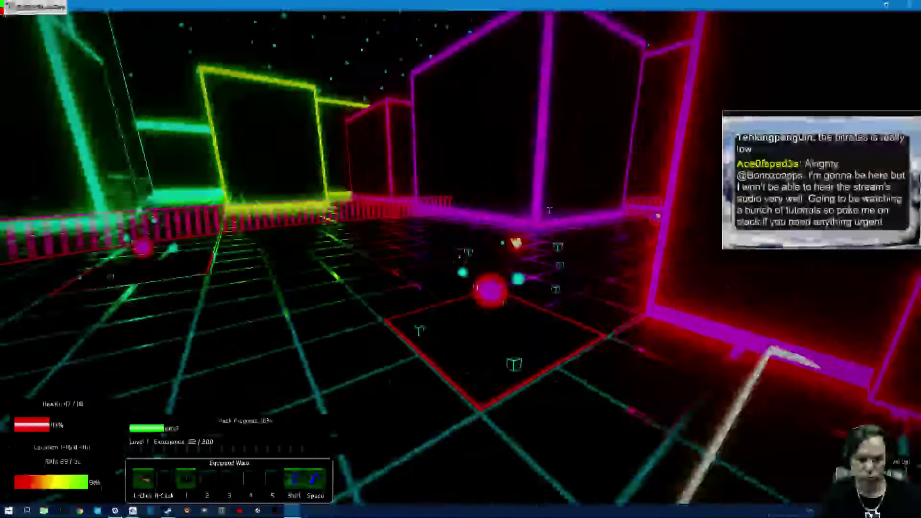
pyautogui.click(459, 257)
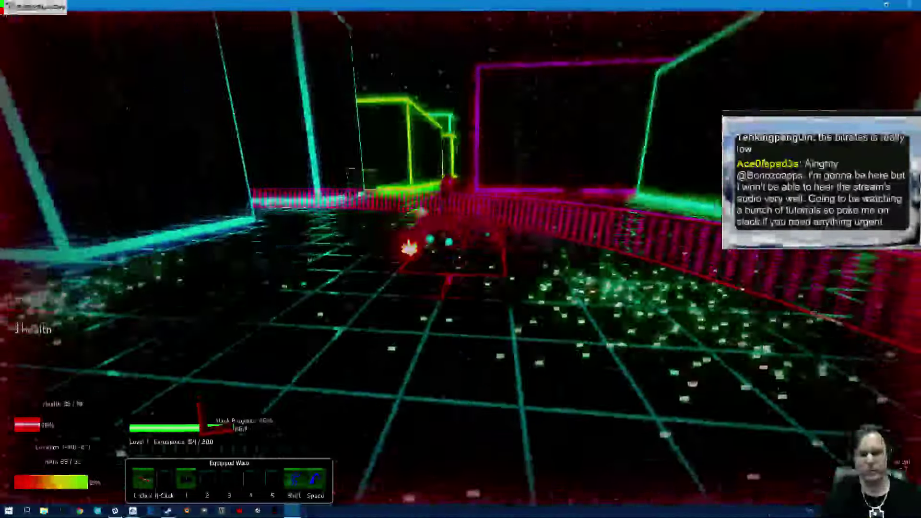
pyautogui.click(459, 257)
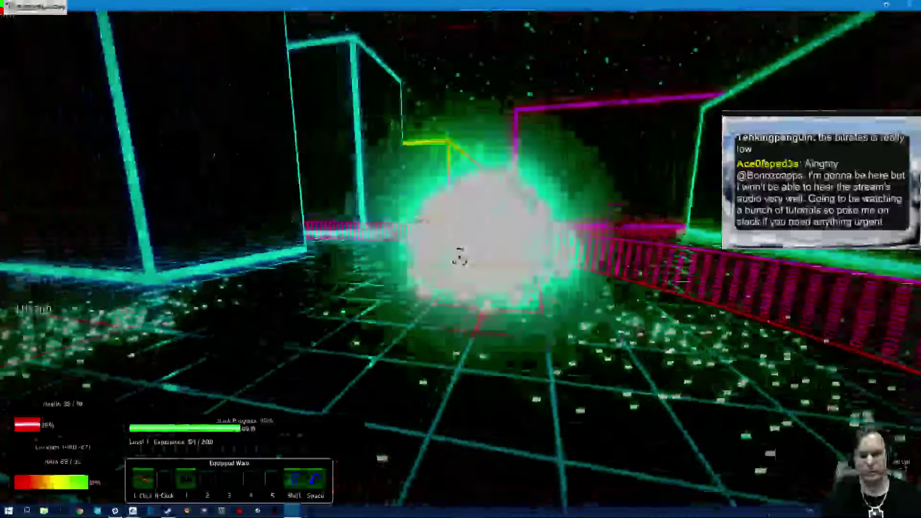
# Retreat through the corridors, then return and shoot defenders near the magenta building.
pyautogui.press('w')
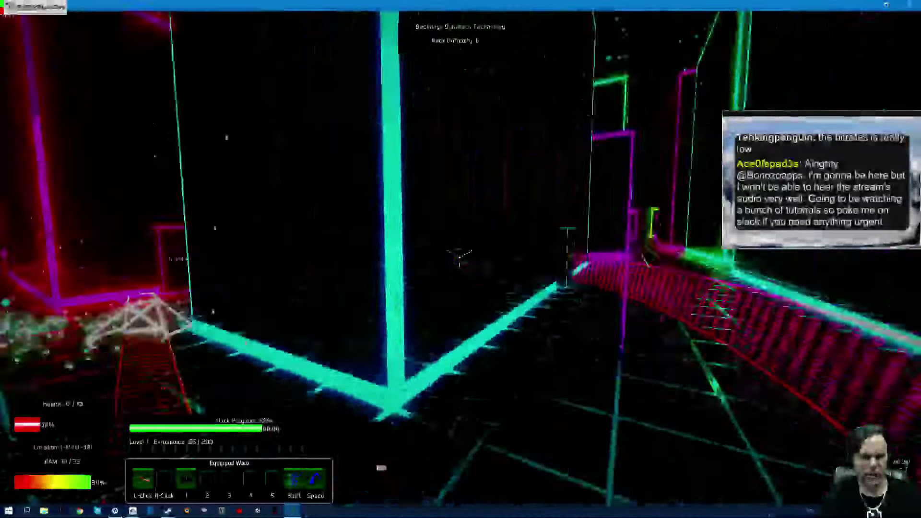
pyautogui.press('w')
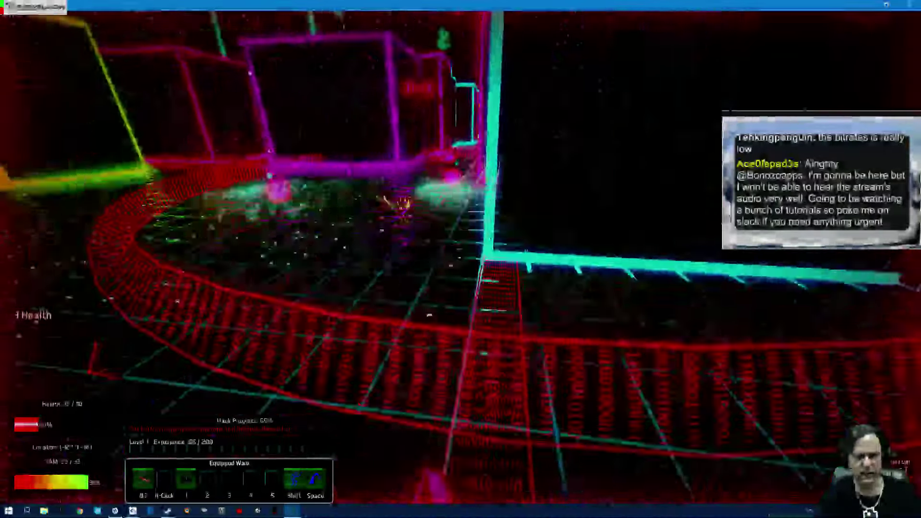
pyautogui.click(460, 258)
pyautogui.press('w')
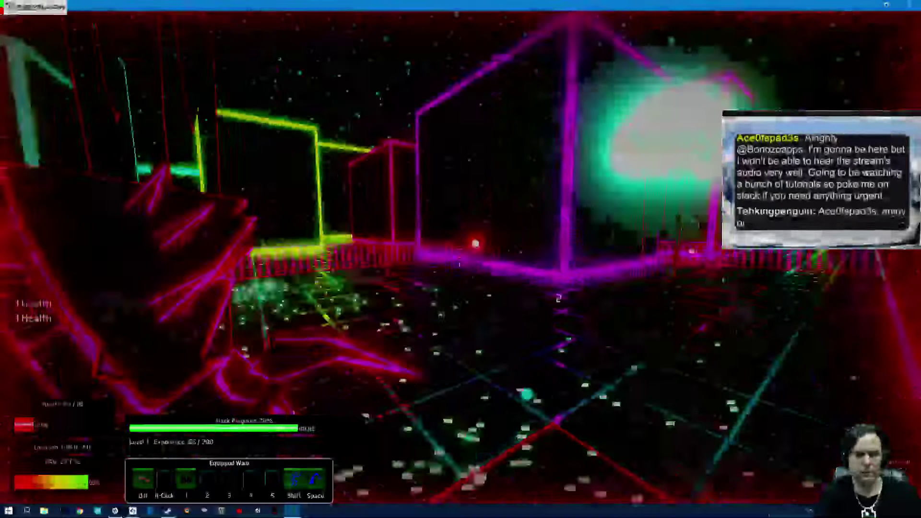
pyautogui.click(460, 258)
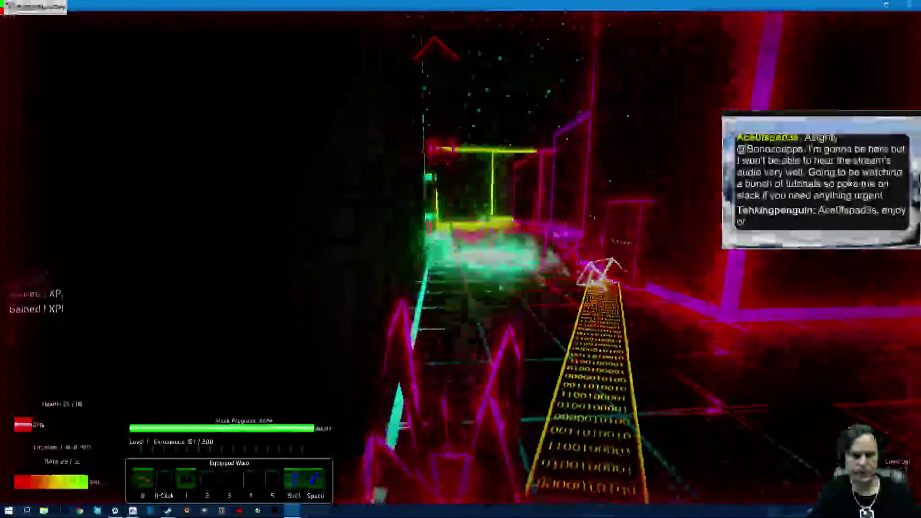
pyautogui.click(461, 259)
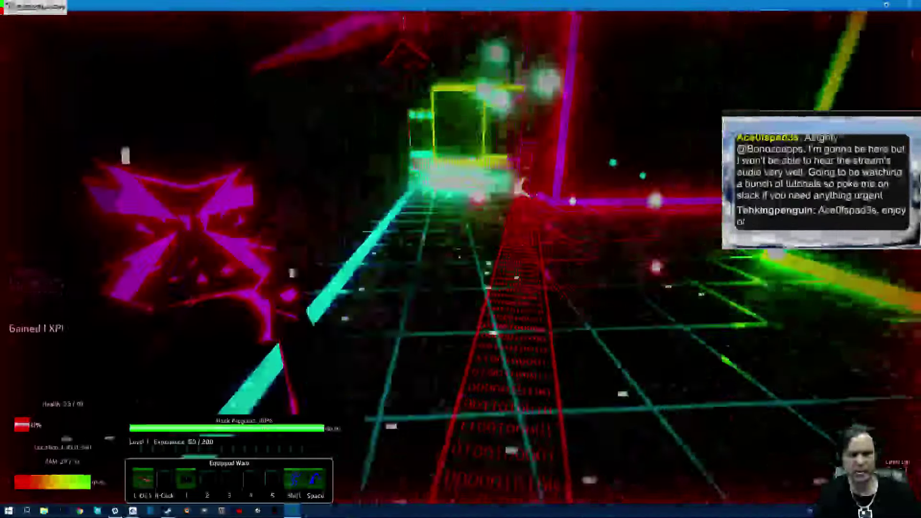
pyautogui.click(461, 259)
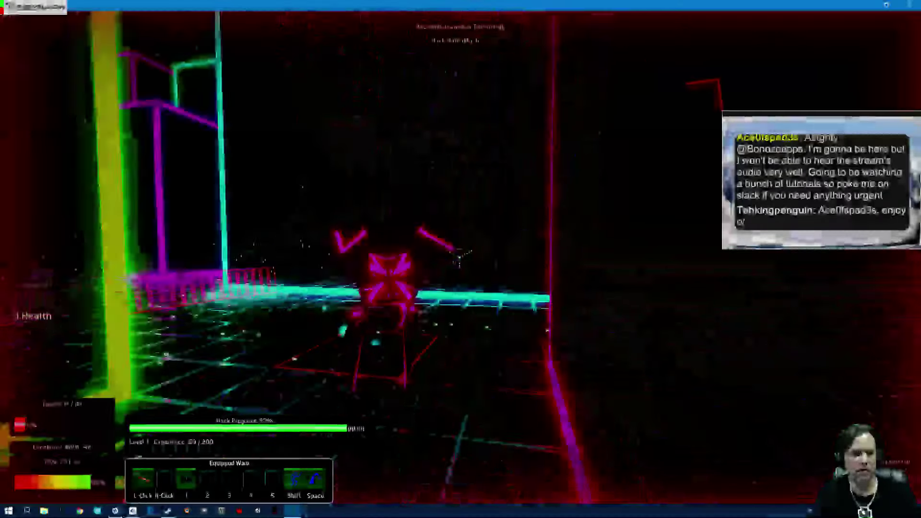
pyautogui.click(459, 257)
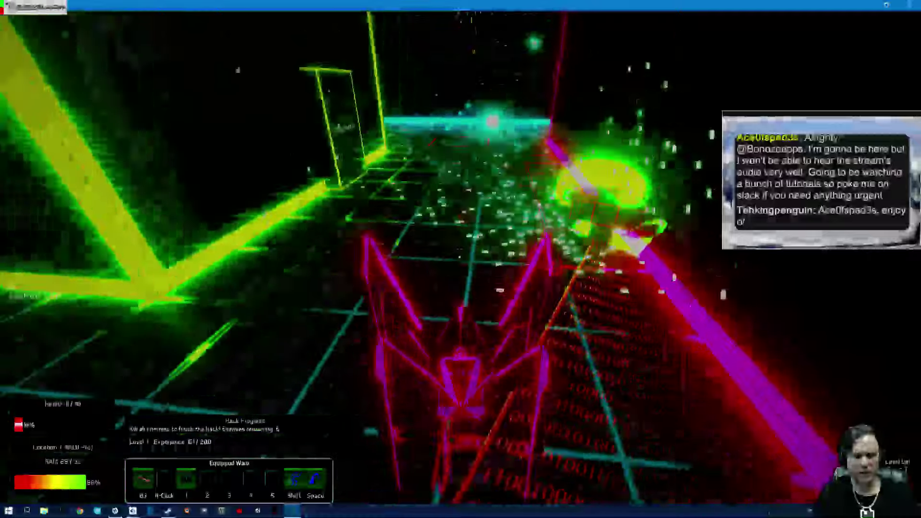
# Destroy defenders near the Information box and down the corridor, leaving one enemy.
pyautogui.click(461, 259)
pyautogui.click(461, 259)
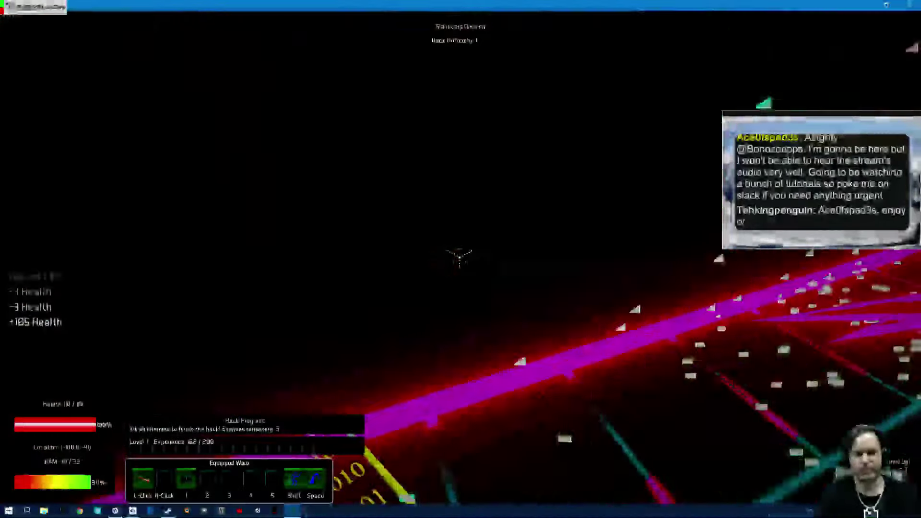
pyautogui.click(461, 259)
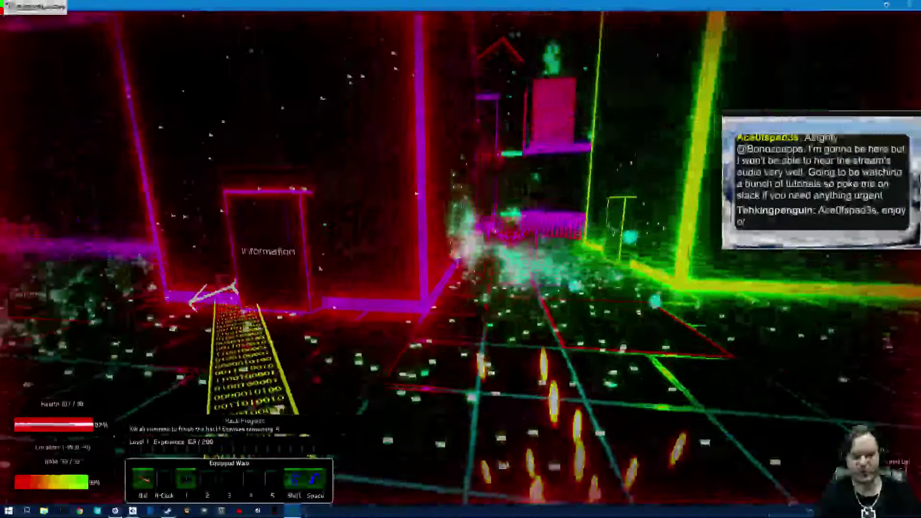
pyautogui.click(461, 259)
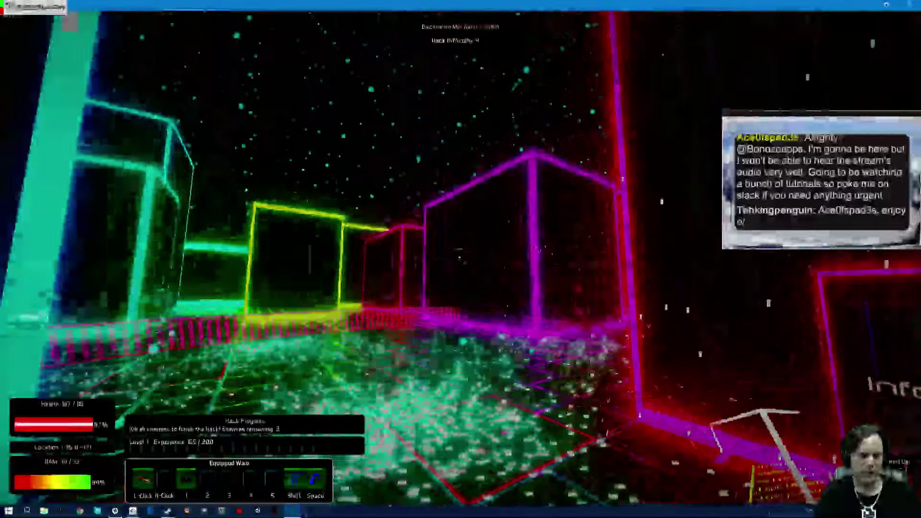
pyautogui.click(460, 260)
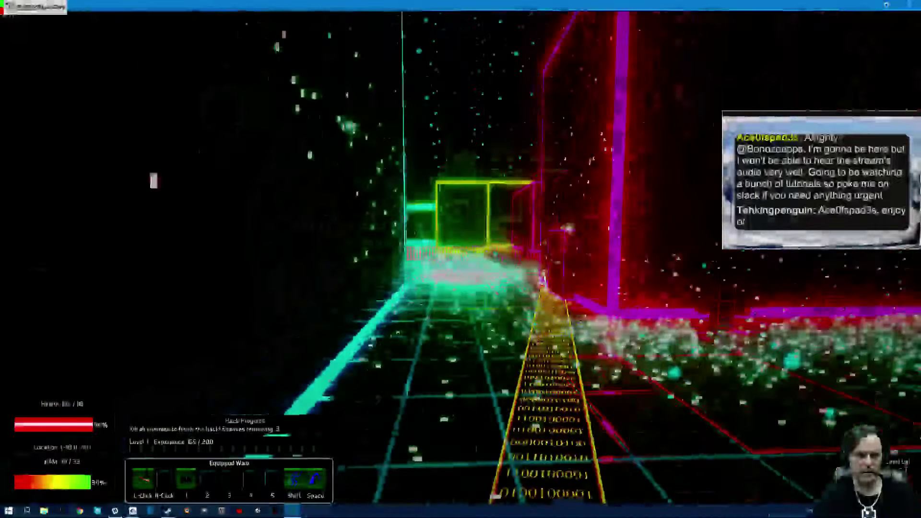
pyautogui.click(461, 259)
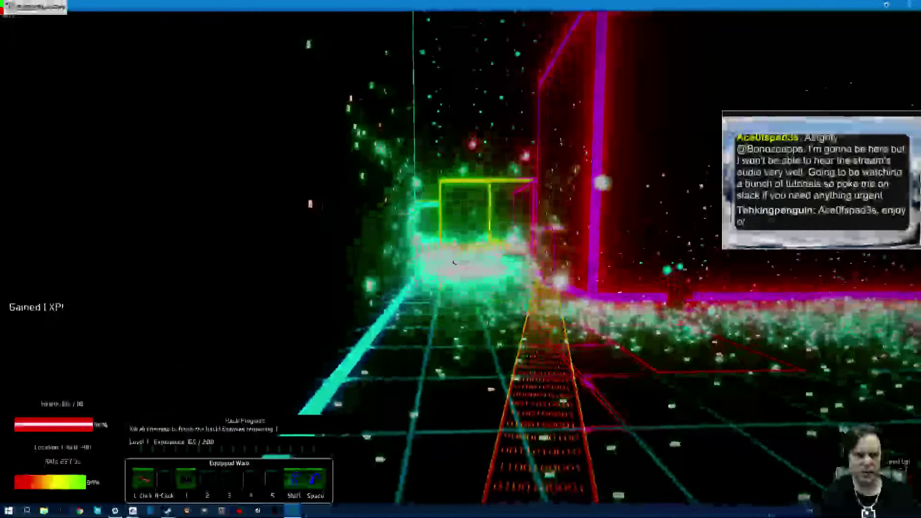
pyautogui.click(461, 259)
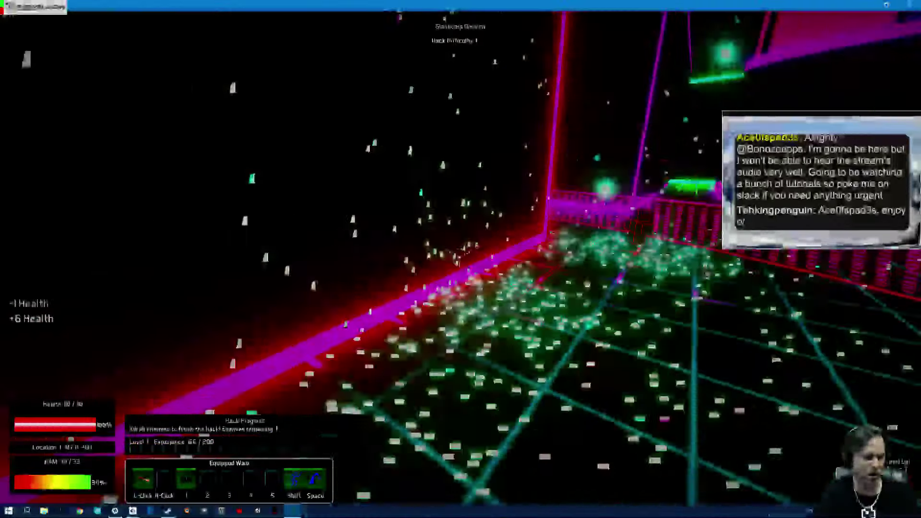
pyautogui.click(461, 259)
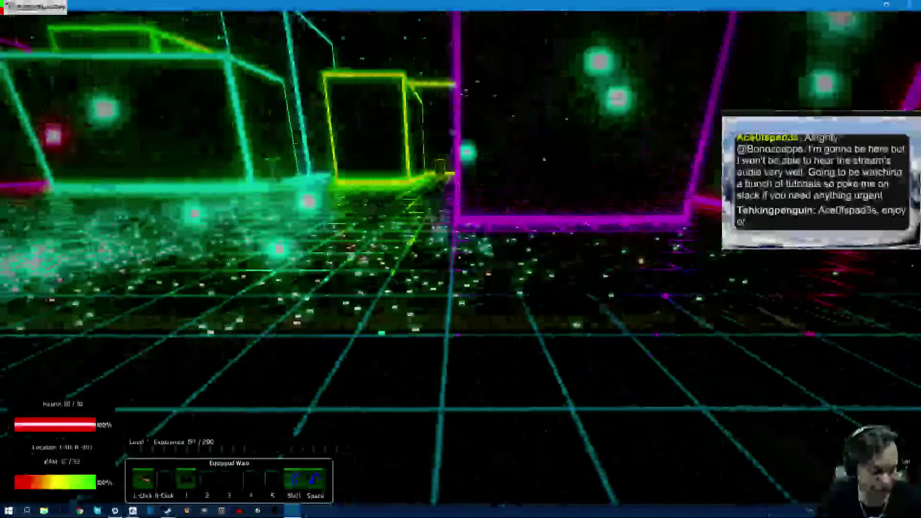
# Bring up the deck, inventory and stats panels to see the new Fireball sniper.
pyautogui.press('Tab')
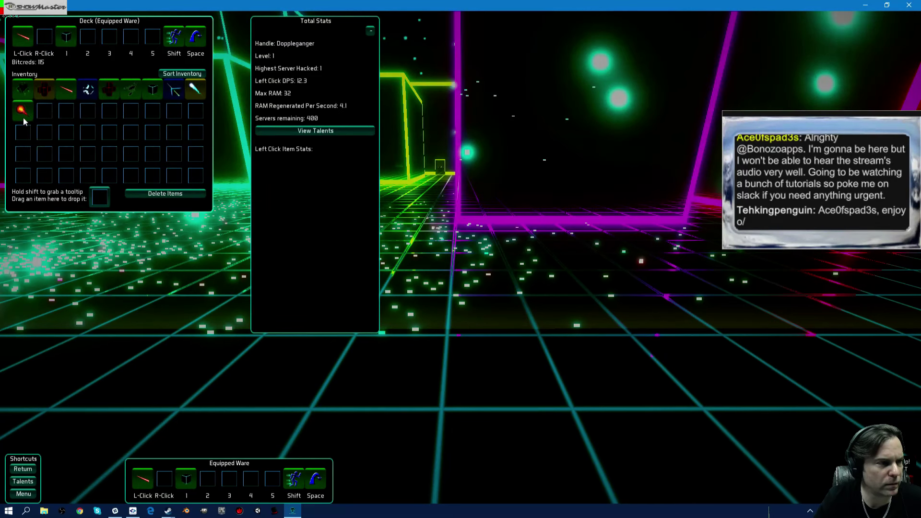
# Equip the Fireball sniper as the right-click weapon and resume play.
pyautogui.moveTo(22, 109); pyautogui.dragTo(45, 38)
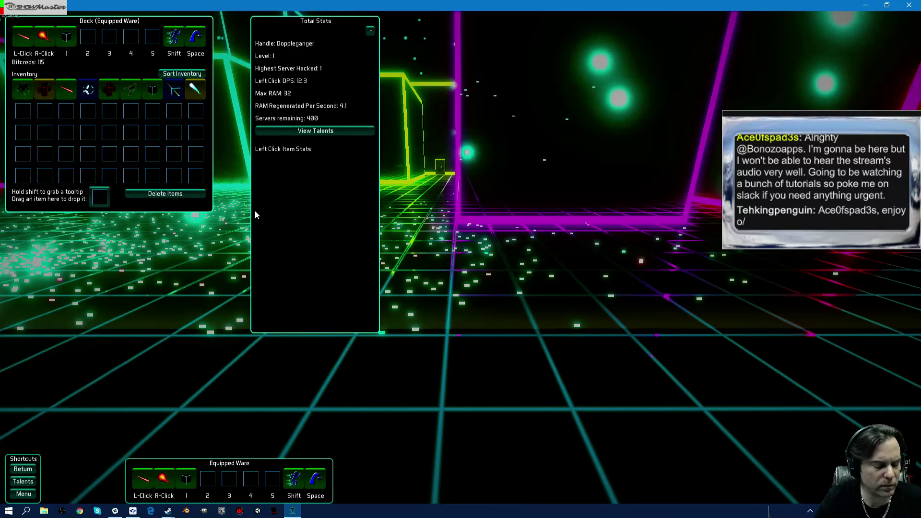
pyautogui.press('Tab')
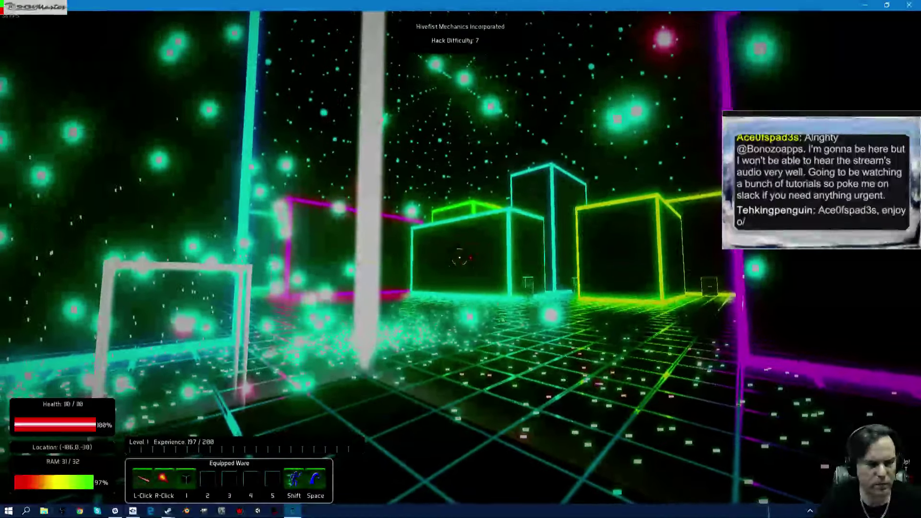
# Fire both weapons, check the Fireball stats in the panels, then fire the left-click weapon again.
pyautogui.click(458, 257)
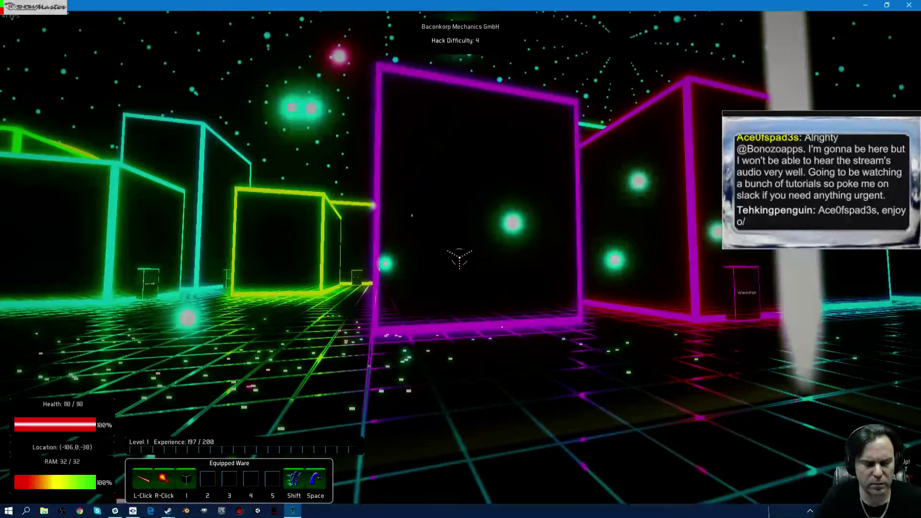
pyautogui.rightClick(458, 258)
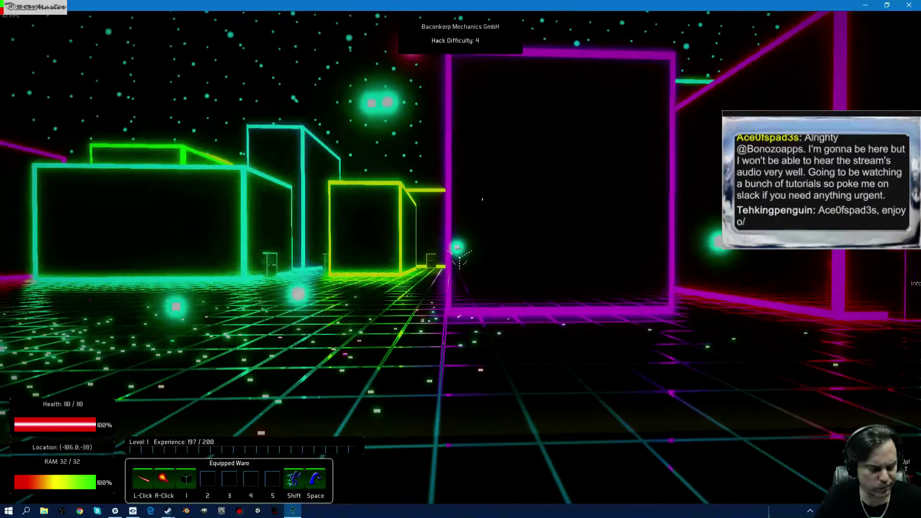
pyautogui.press('Tab')
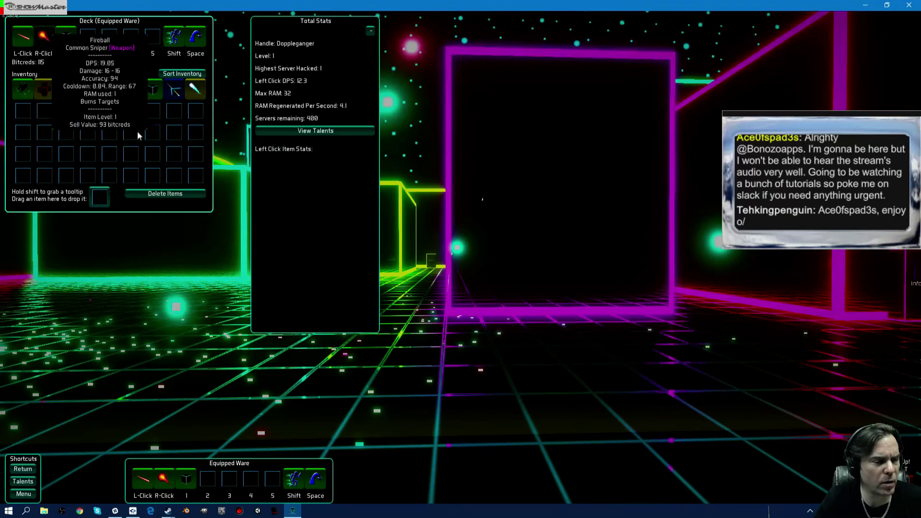
pyautogui.press('Tab')
pyautogui.click(461, 259)
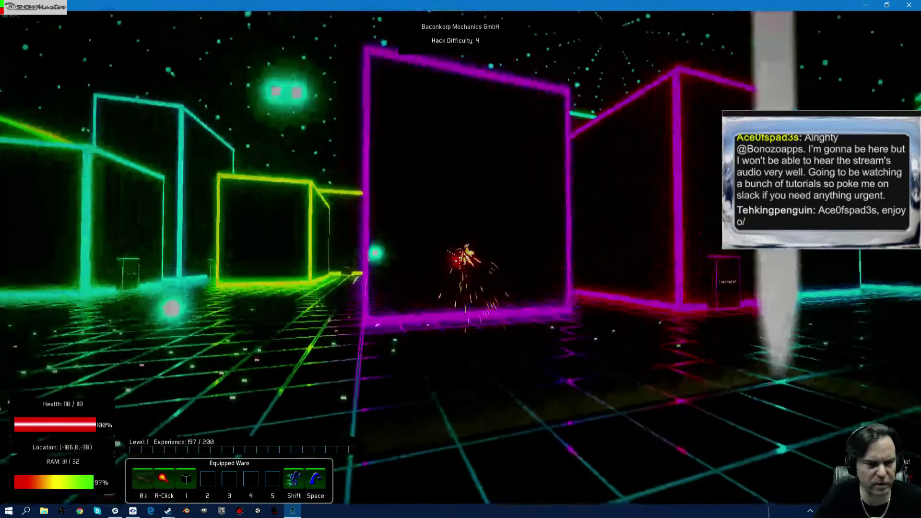
# Reopen the deck panels to inspect Ghost in the Shellfish, Heal and Basic Icebreaker.
pyautogui.press('Tab')
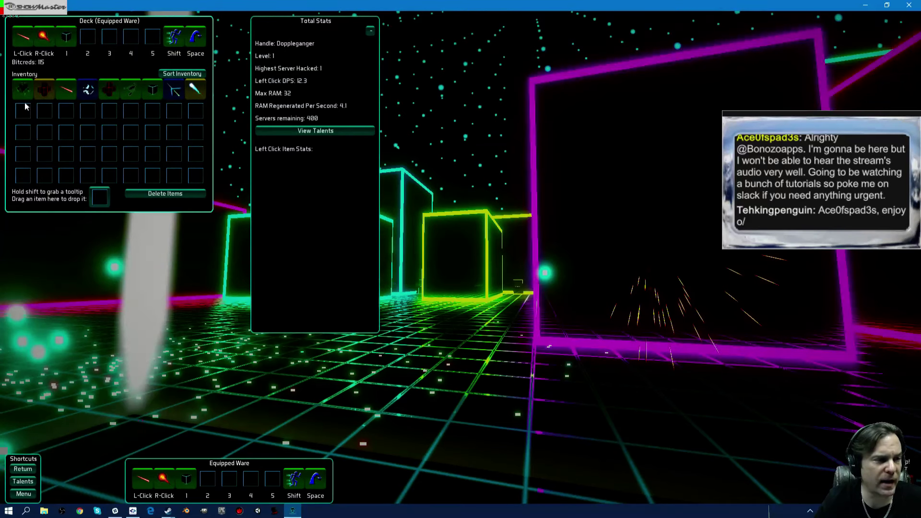
pyautogui.moveTo(23, 89)
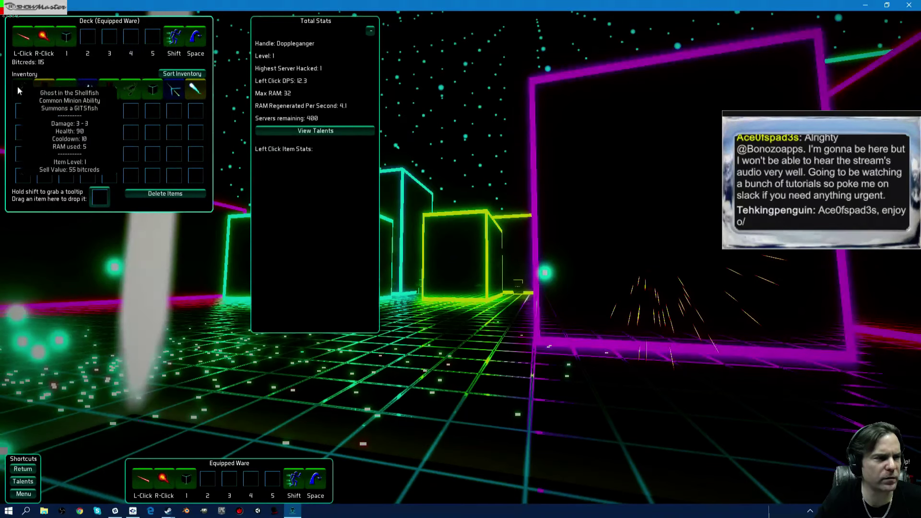
# Equip Ghost in the Shellfish, the red laser and another weapon, then test-fire right-click.
pyautogui.moveTo(23, 89); pyautogui.dragTo(87, 38)
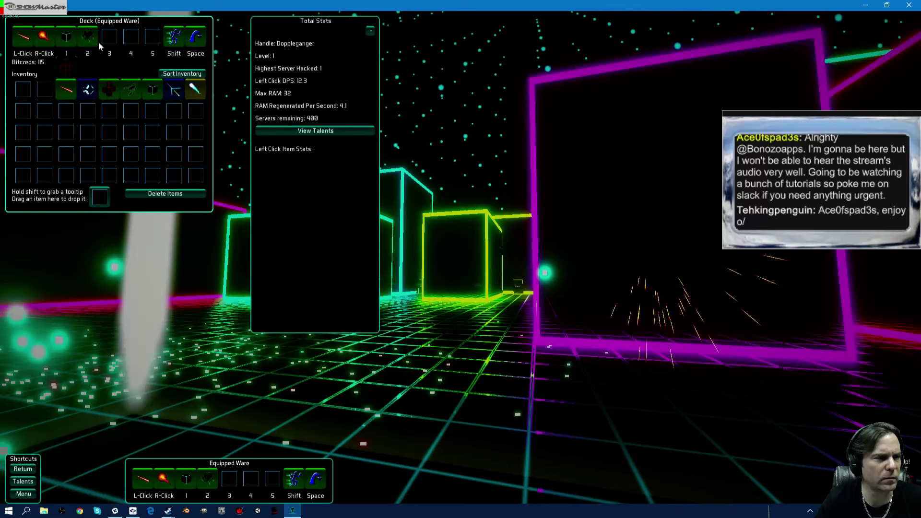
pyautogui.moveTo(66, 89); pyautogui.dragTo(131, 37)
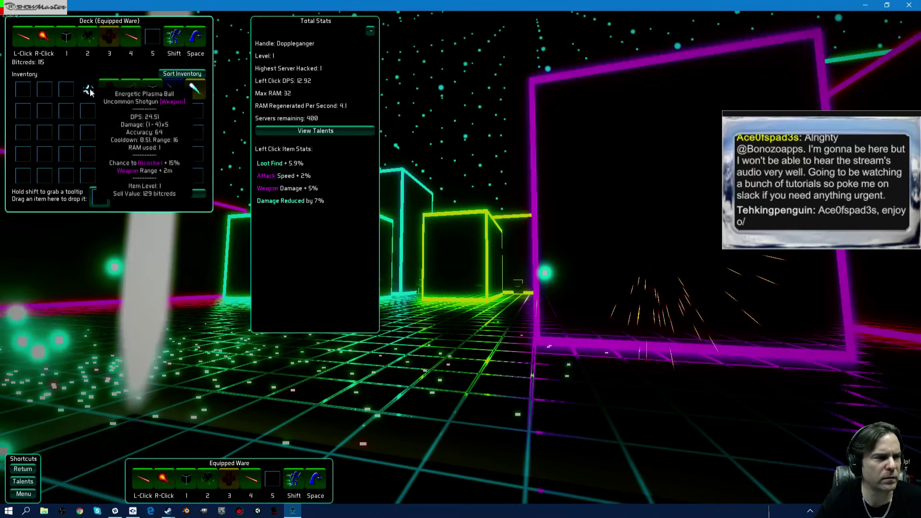
pyautogui.moveTo(88, 89)
pyautogui.mouseDown()
pyautogui.moveTo(158, 42)
pyautogui.moveTo(48, 40)
pyautogui.mouseUp()
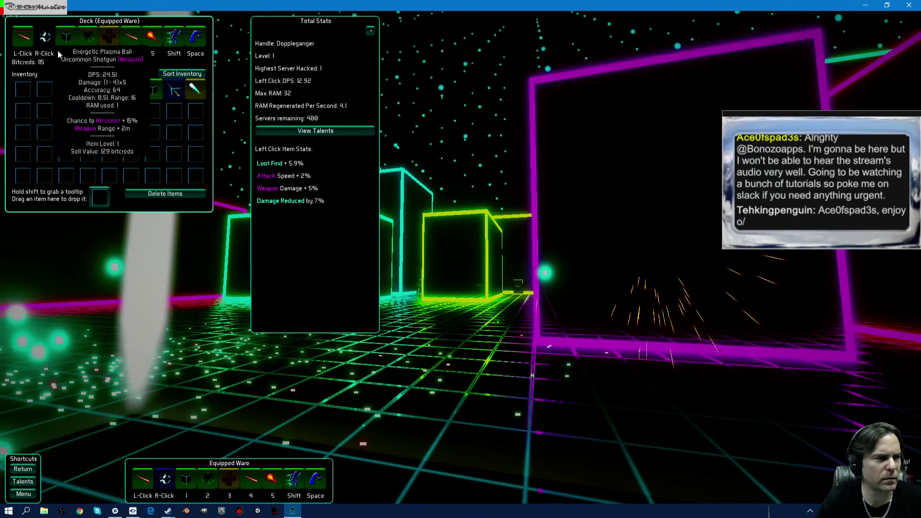
pyautogui.press('Tab')
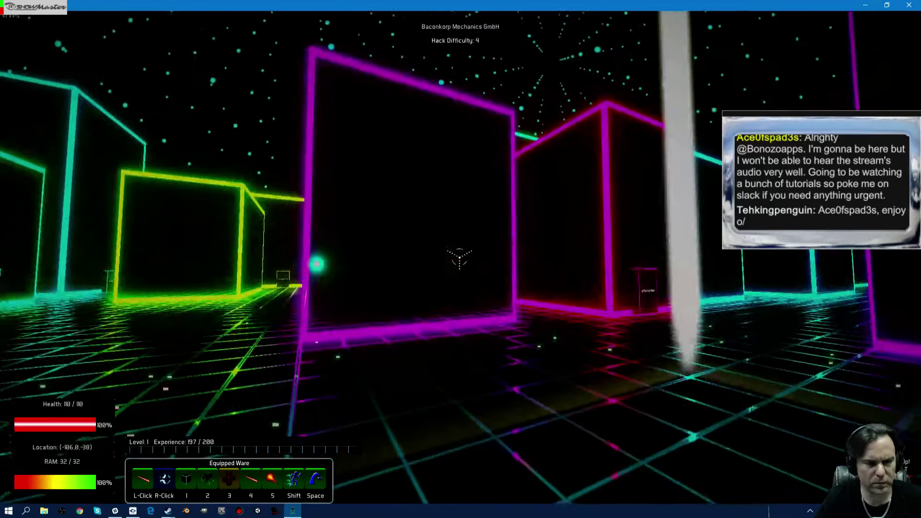
pyautogui.rightClick(459, 257)
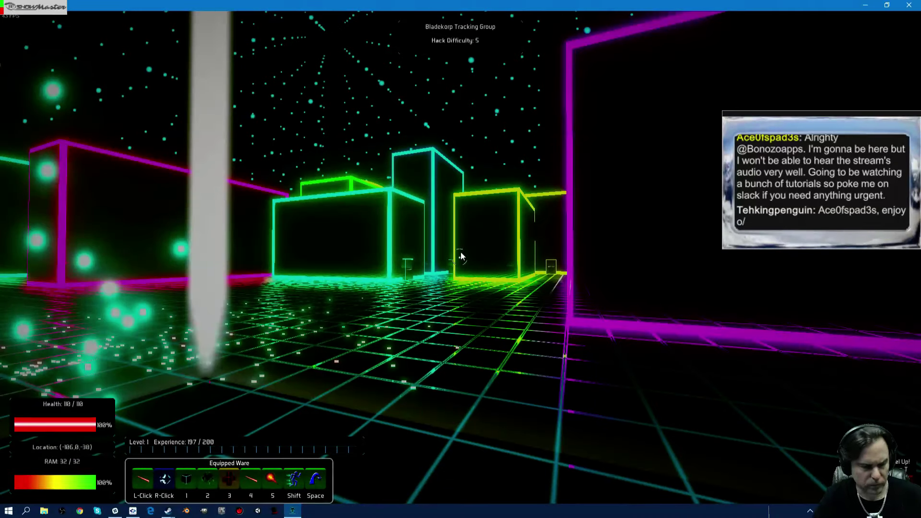
# Unequip the n00b Cannon and the heal item into the inventory.
pyautogui.press('Tab')
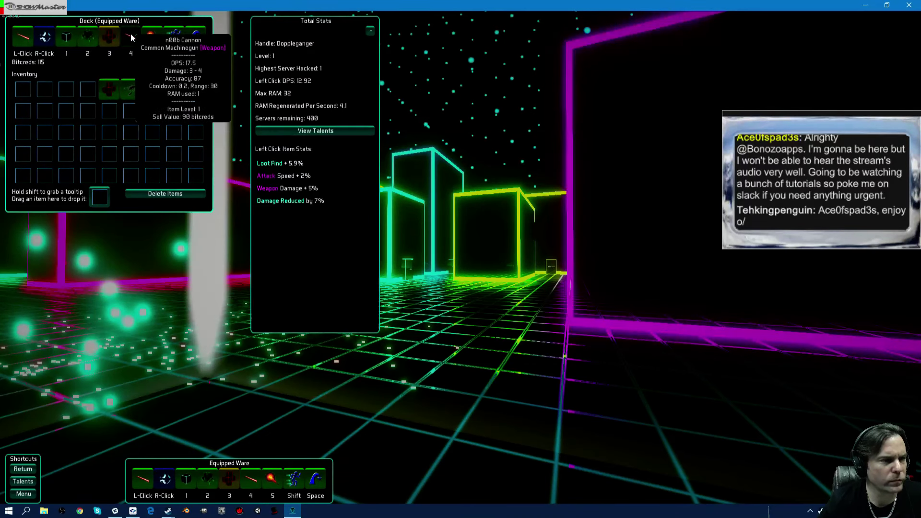
pyautogui.moveTo(131, 33); pyautogui.dragTo(87, 88)
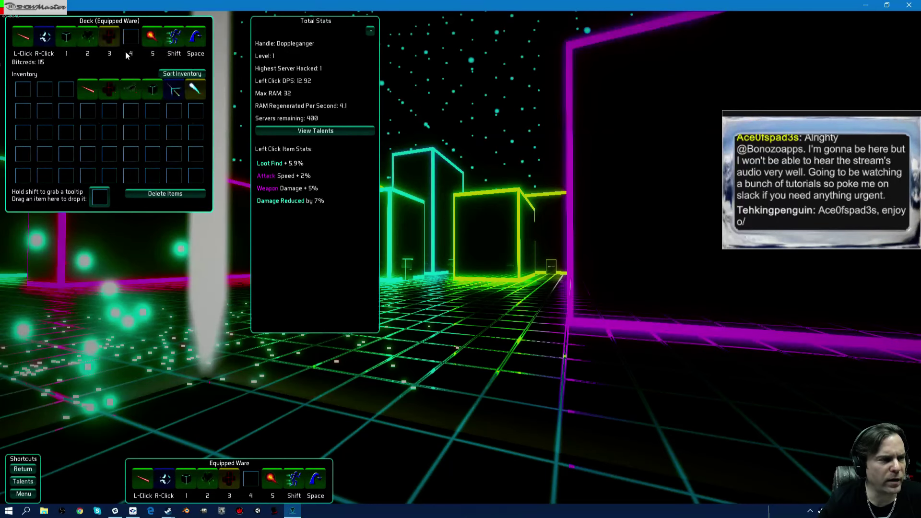
pyautogui.moveTo(109, 33); pyautogui.dragTo(108, 89)
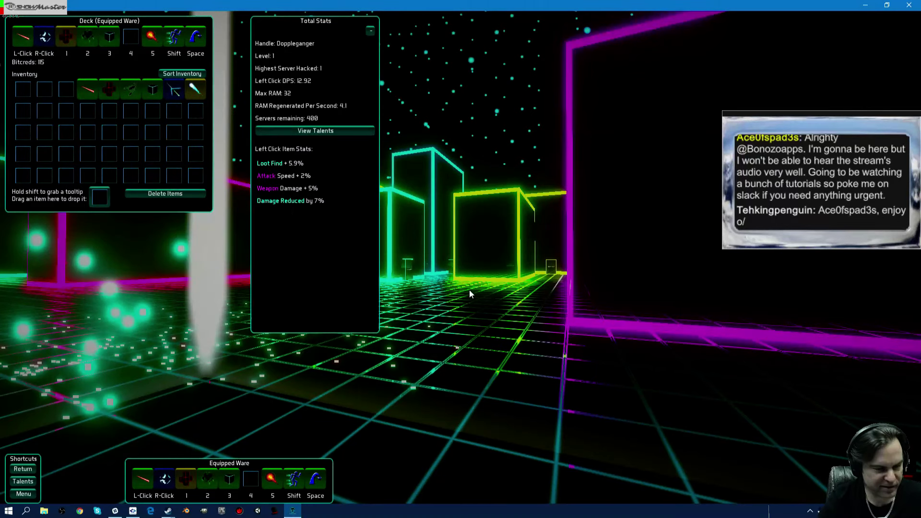
# Return to play, walk toward the yellow and red structures, and bring up the Start menu.
pyautogui.press('Tab')
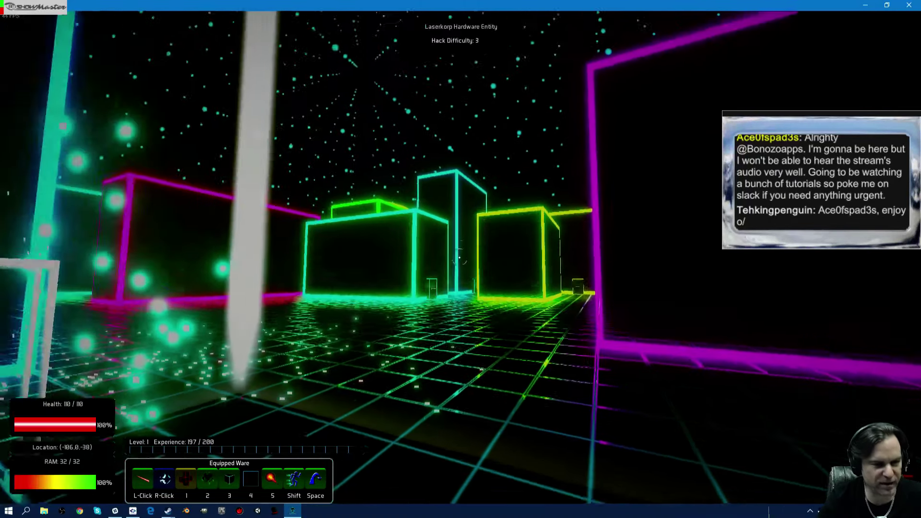
pyautogui.press('w')
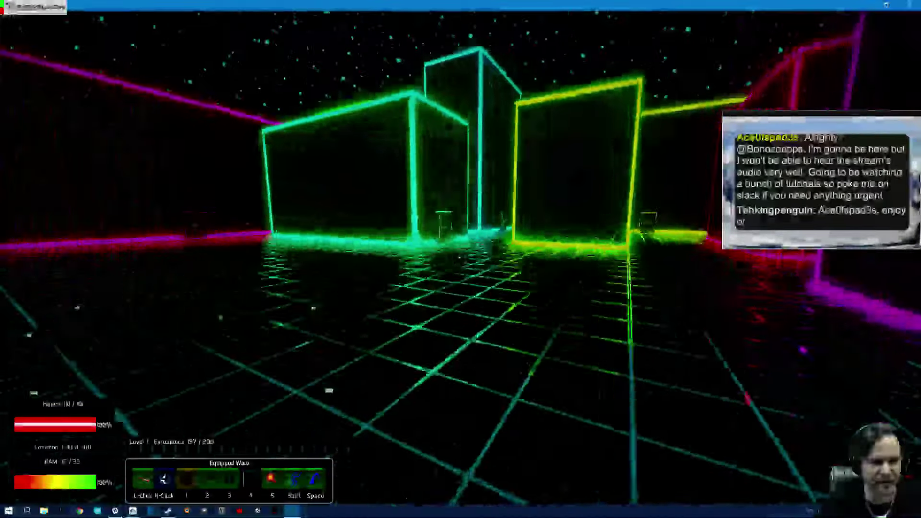
pyautogui.press('w')
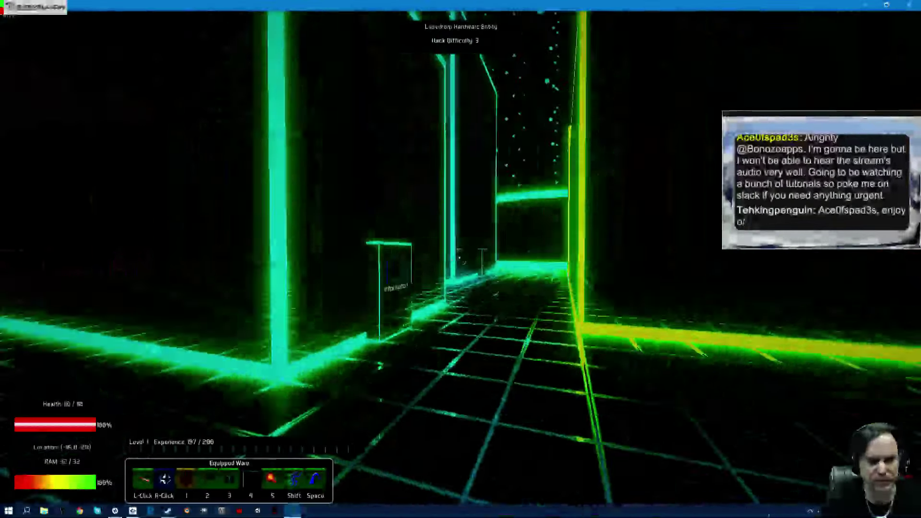
pyautogui.press('w')
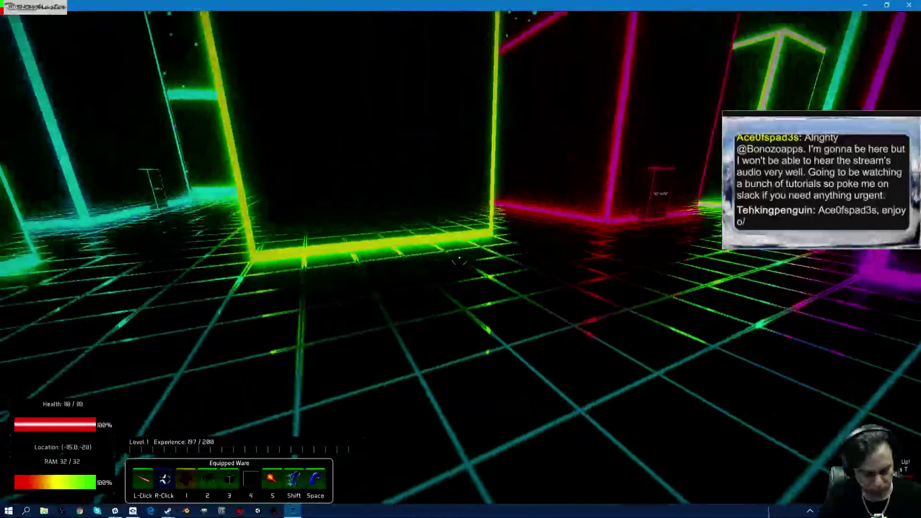
pyautogui.press('super')
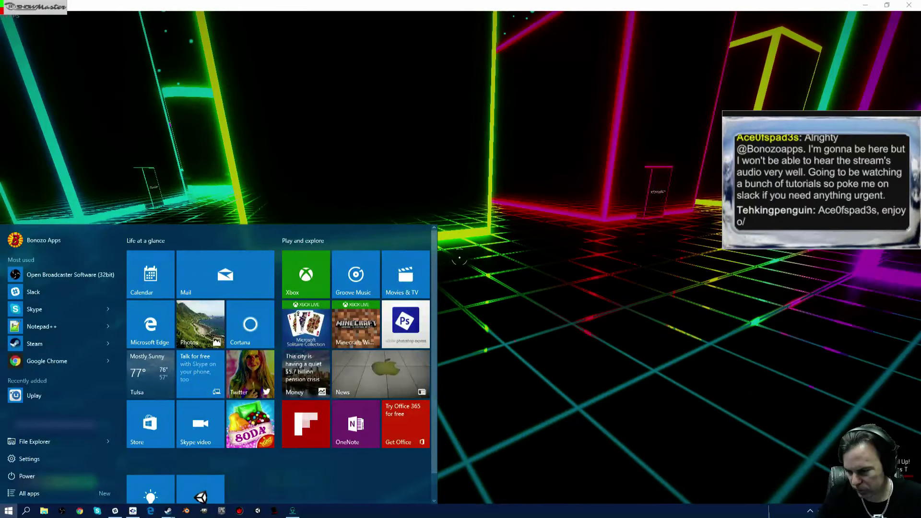
# Dismiss the Start menu to return to the Bladekorp Tracking Group server view.
pyautogui.press('super')
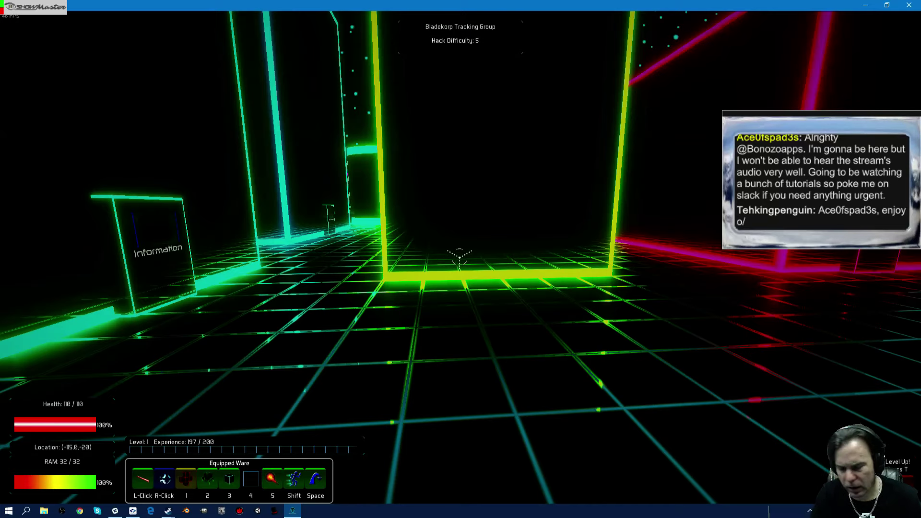
# Walk past the Information panel to Baconons Mechanics Incorporated (difficulty 8), then open the Start menu.
pyautogui.press('w')
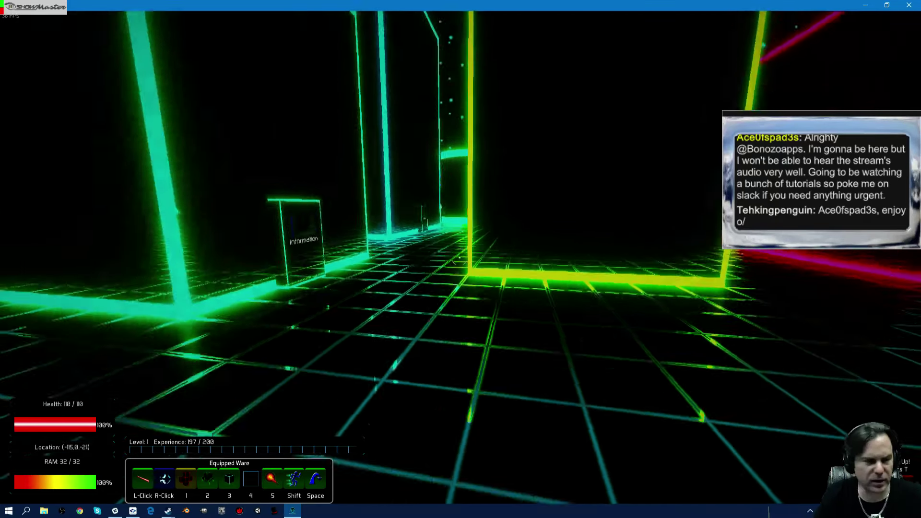
pyautogui.press('w')
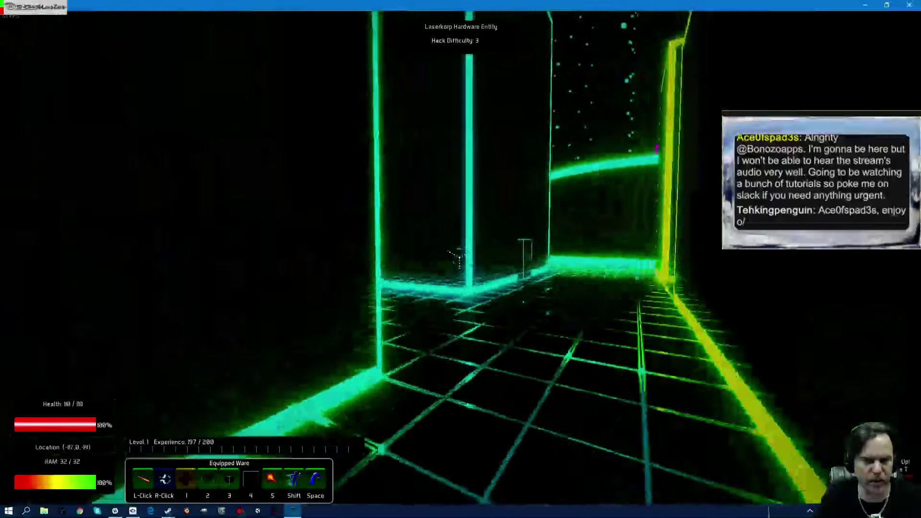
pyautogui.press('w')
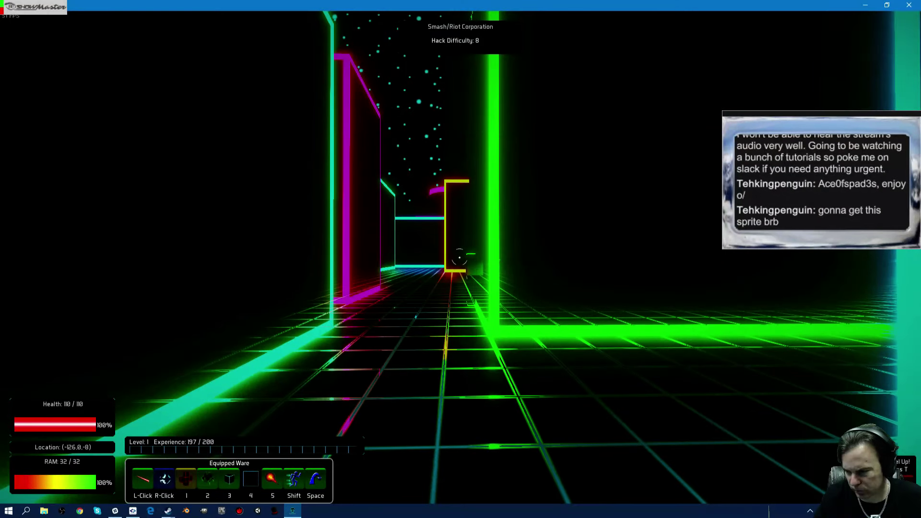
pyautogui.press('w')
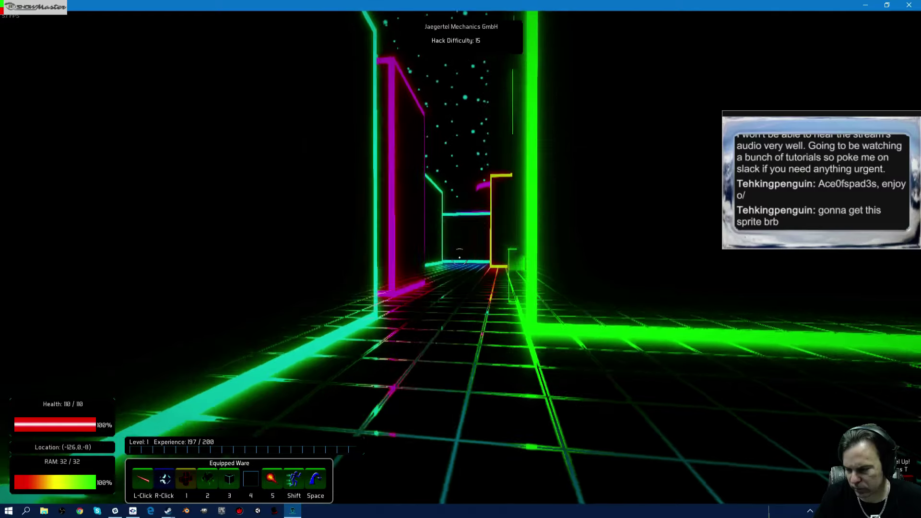
pyautogui.press('w')
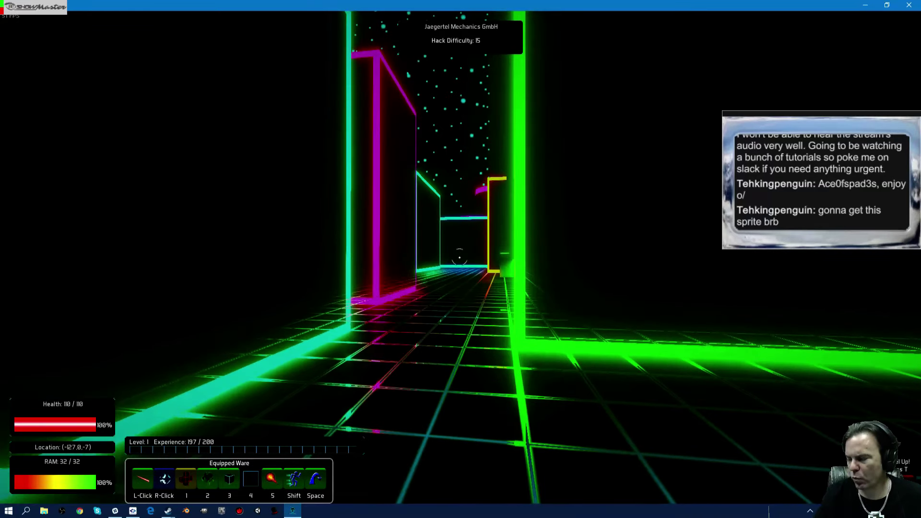
pyautogui.press('w')
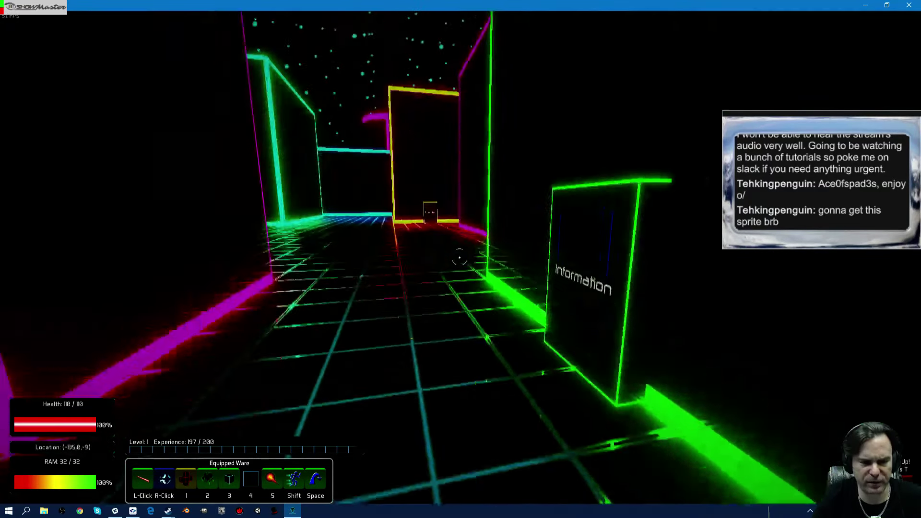
pyautogui.press('w')
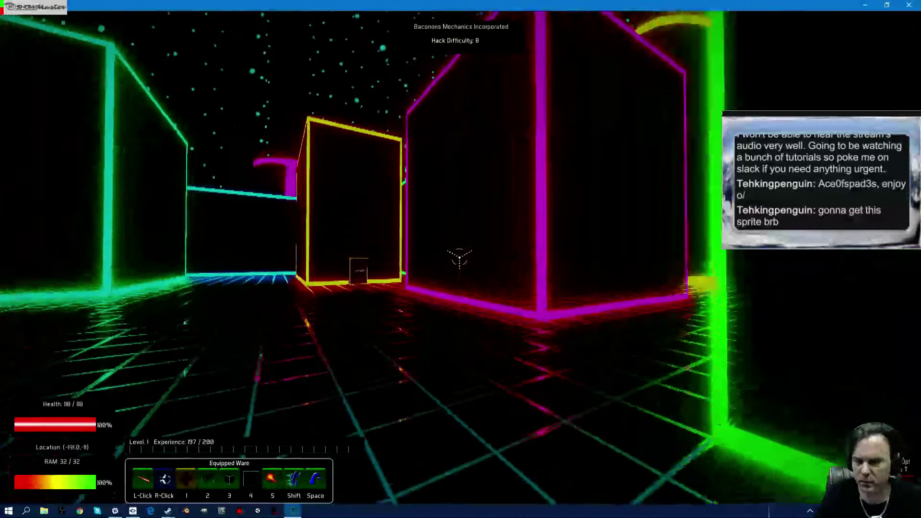
pyautogui.press('w')
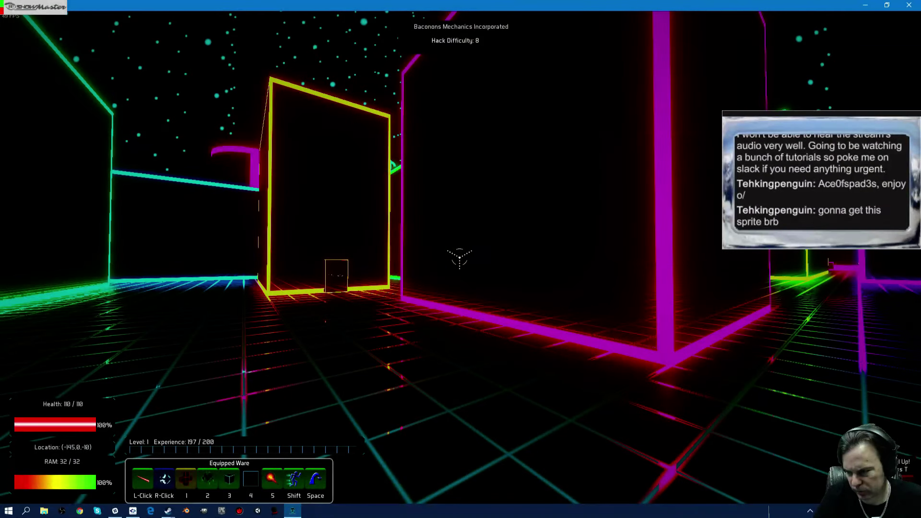
pyautogui.press('super')
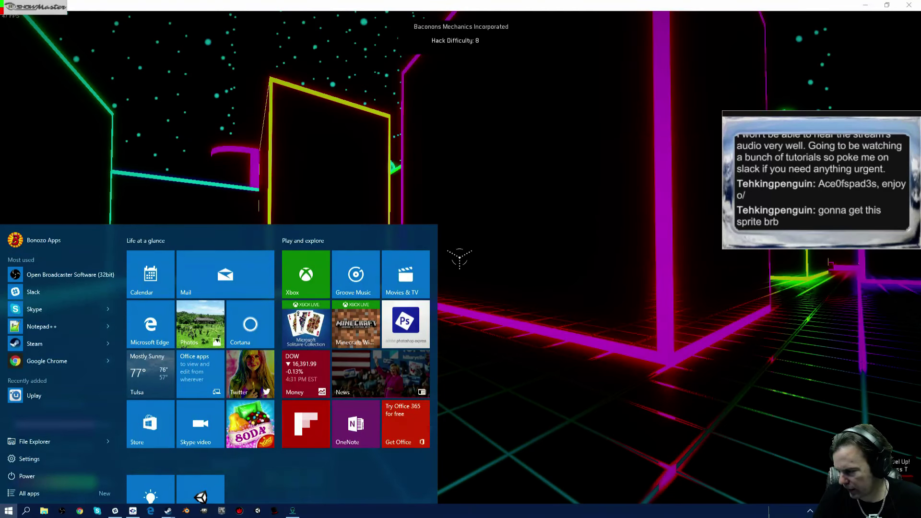
# Close the Start menu, bring it up once more, then dismiss it again.
pyautogui.press('super')
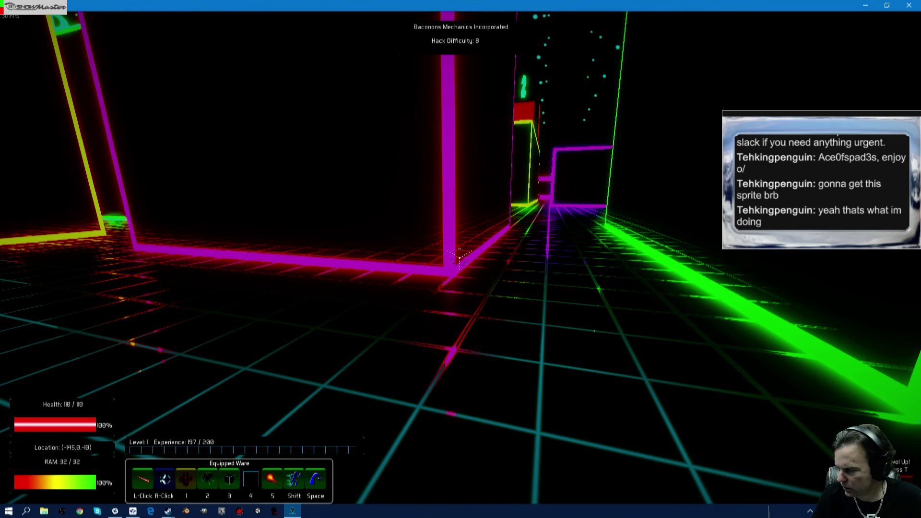
pyautogui.press('super')
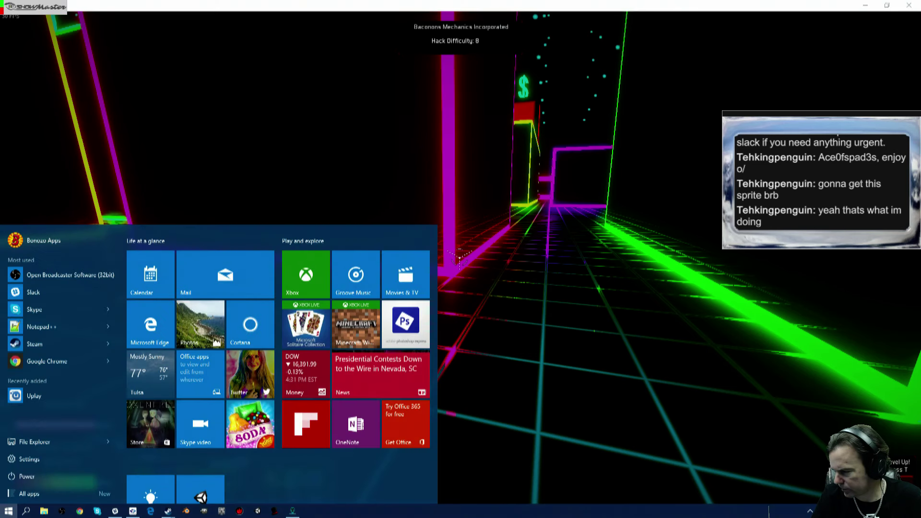
pyautogui.press('super')
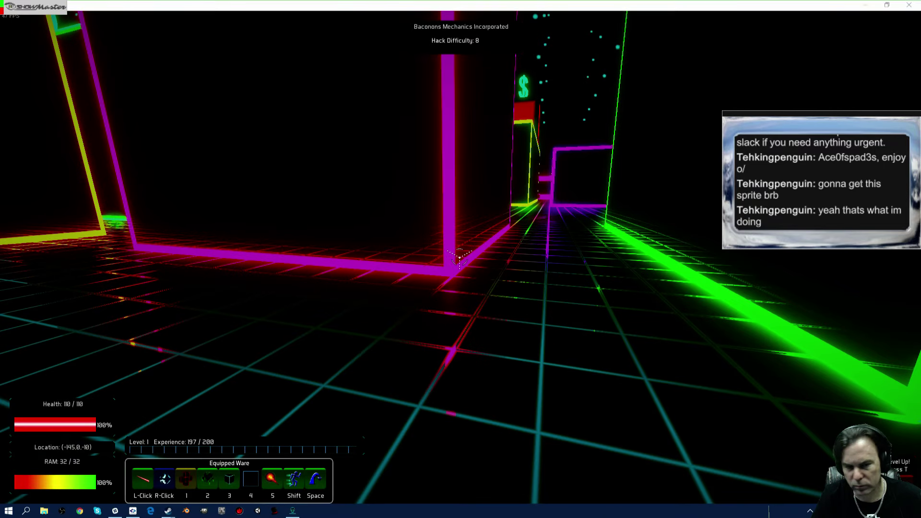
# Walk past the Cosmogate, Newstel, Powerium and Baconeye servers to the Ultrakorp Mechanics Information server.
pyautogui.press('w')
pyautogui.press('w')
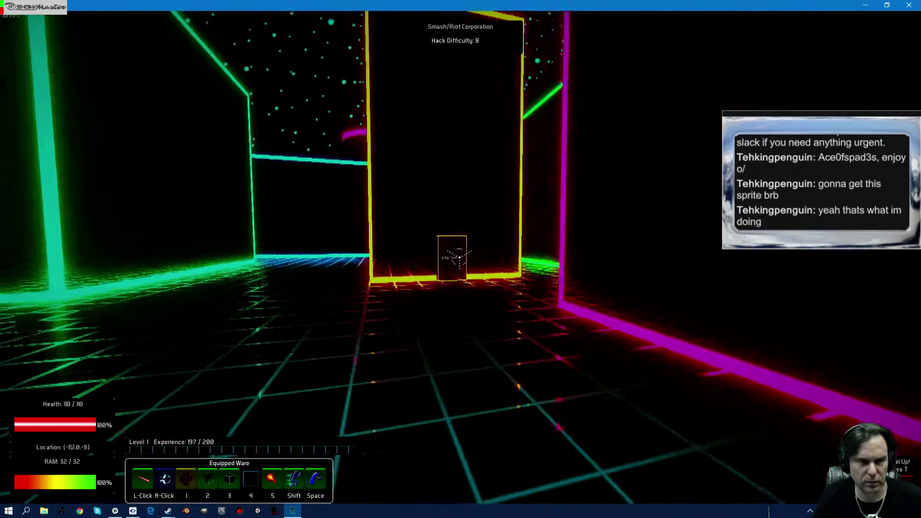
pyautogui.press('w')
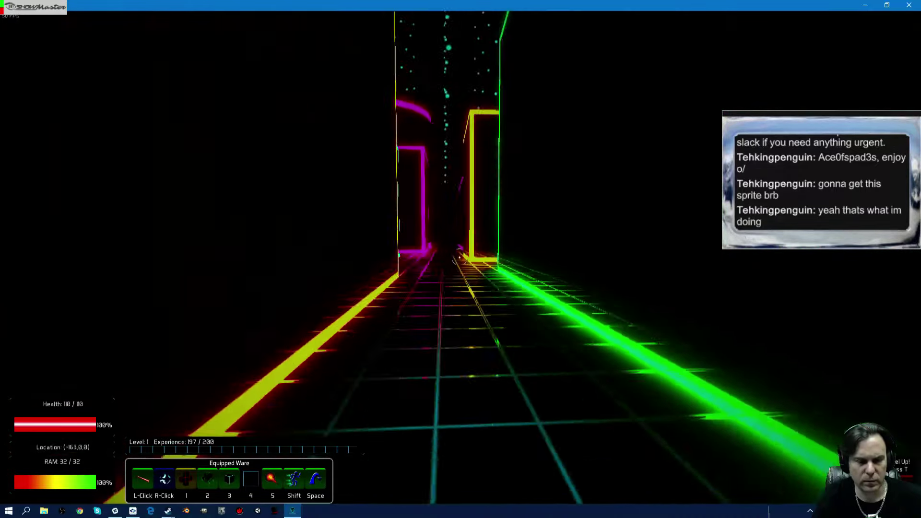
pyautogui.press('w')
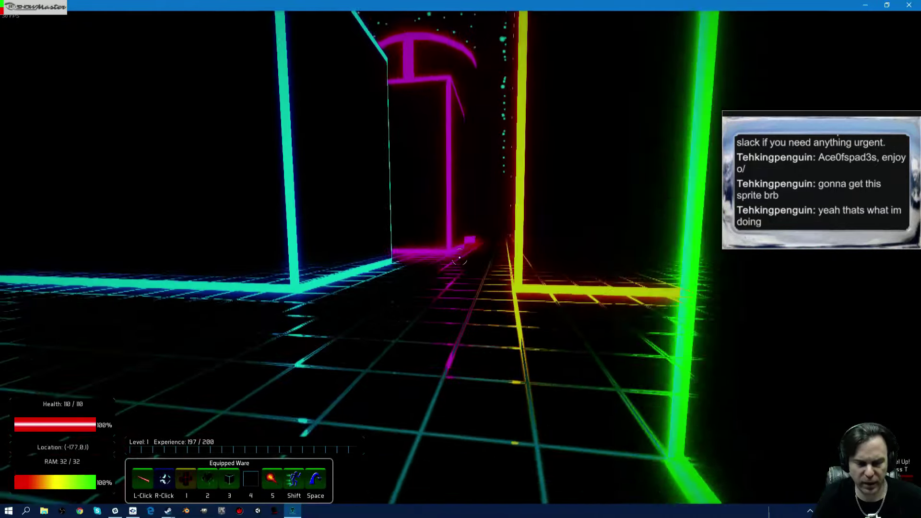
pyautogui.press('w')
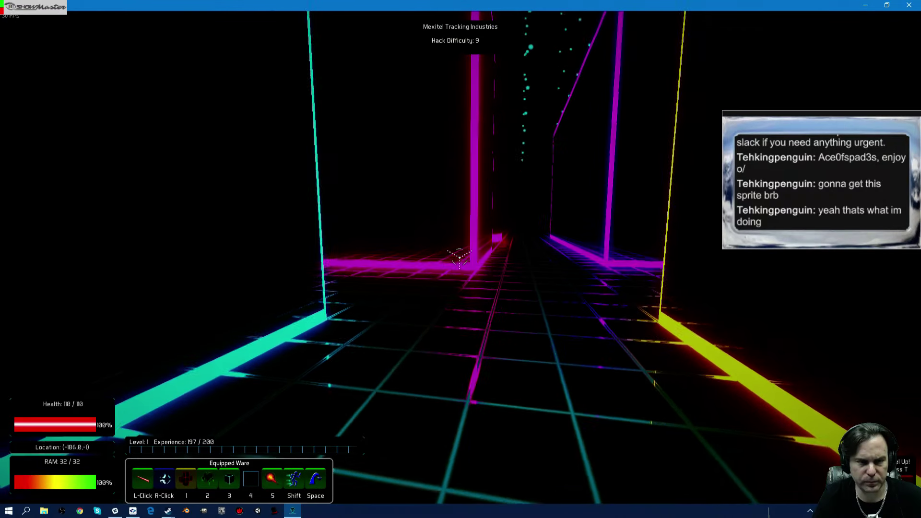
pyautogui.press('w')
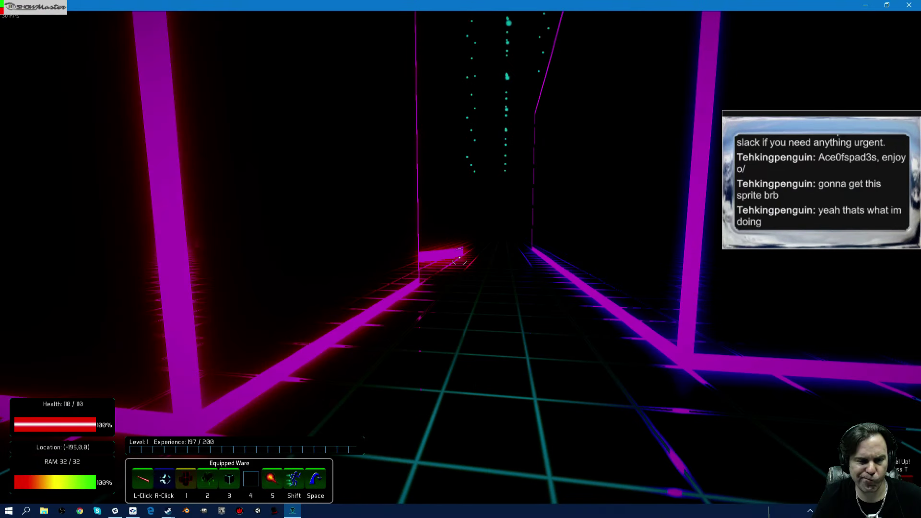
pyautogui.press('w')
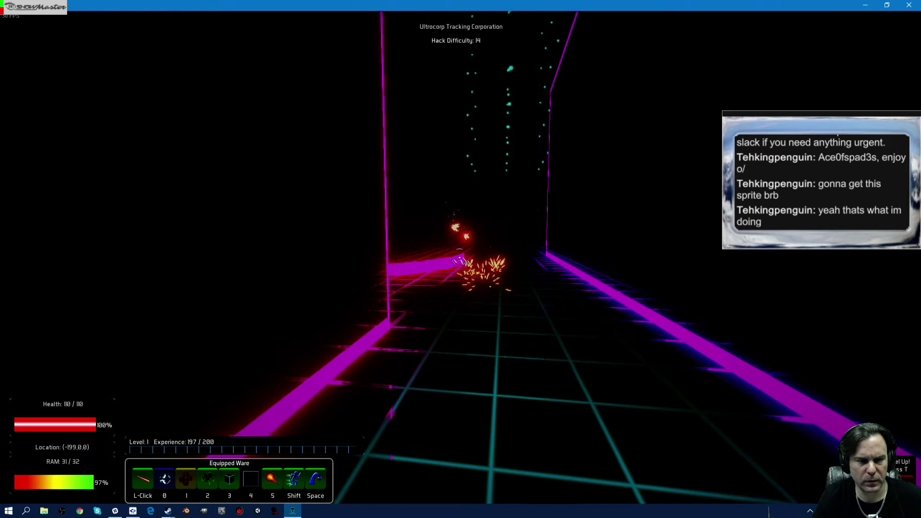
pyautogui.press('w')
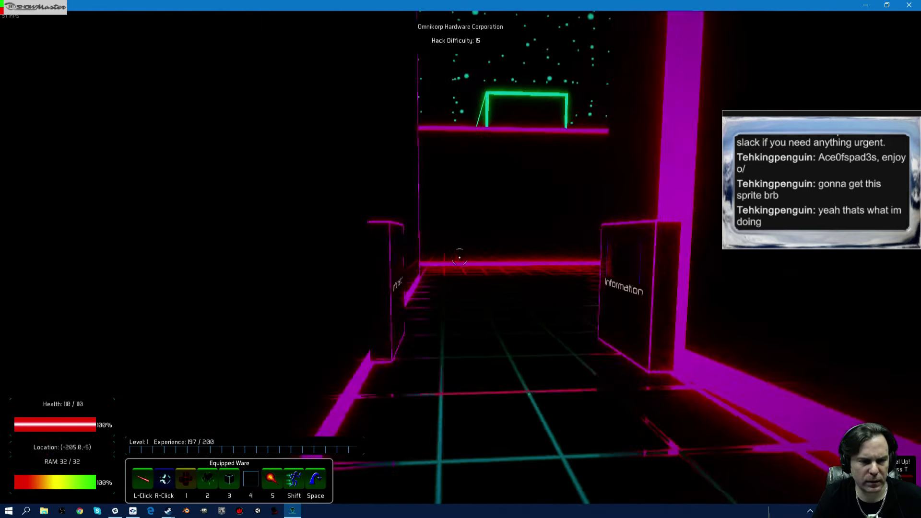
pyautogui.press('w')
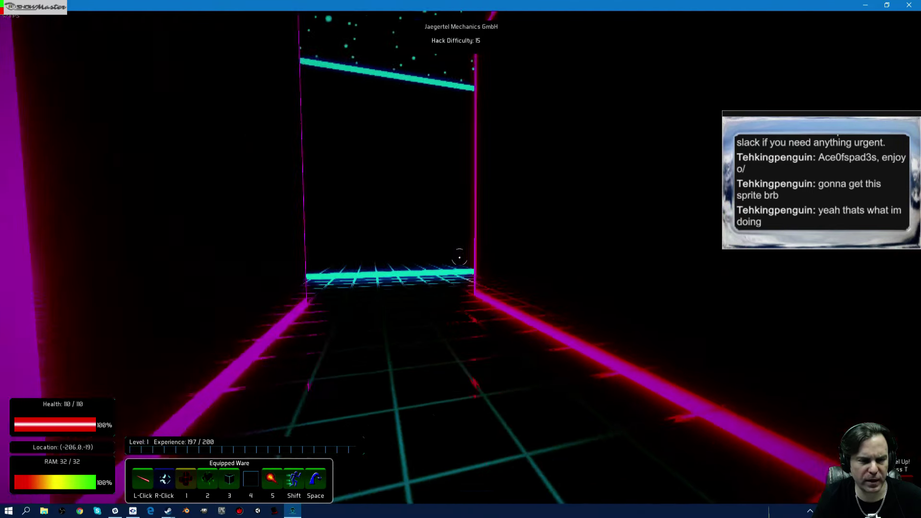
pyautogui.press('w')
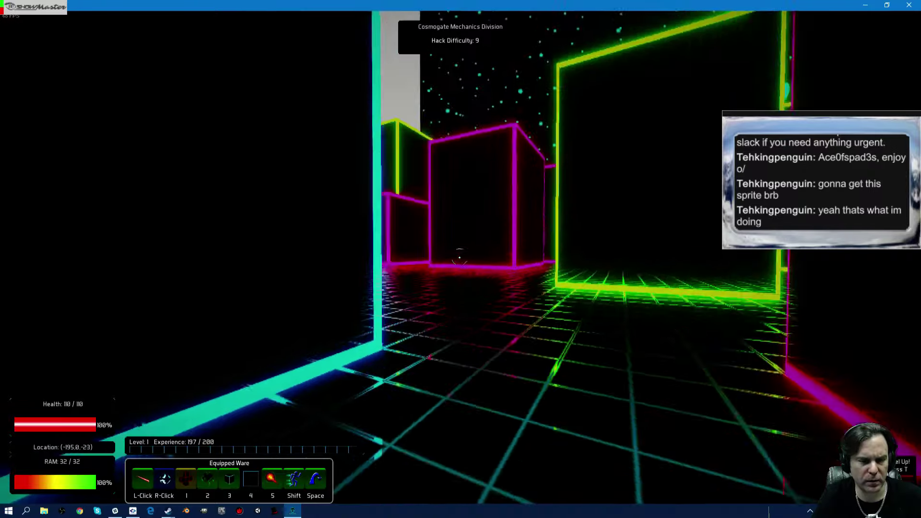
pyautogui.press('w')
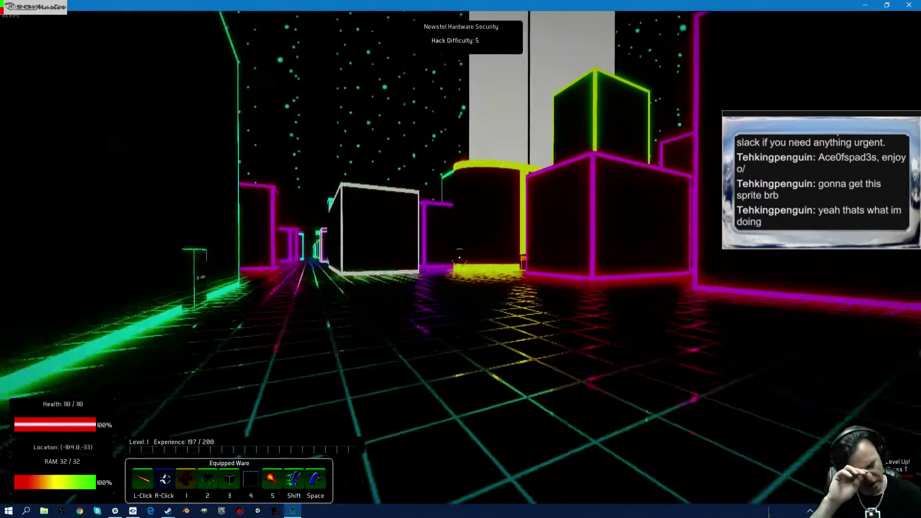
pyautogui.press('w')
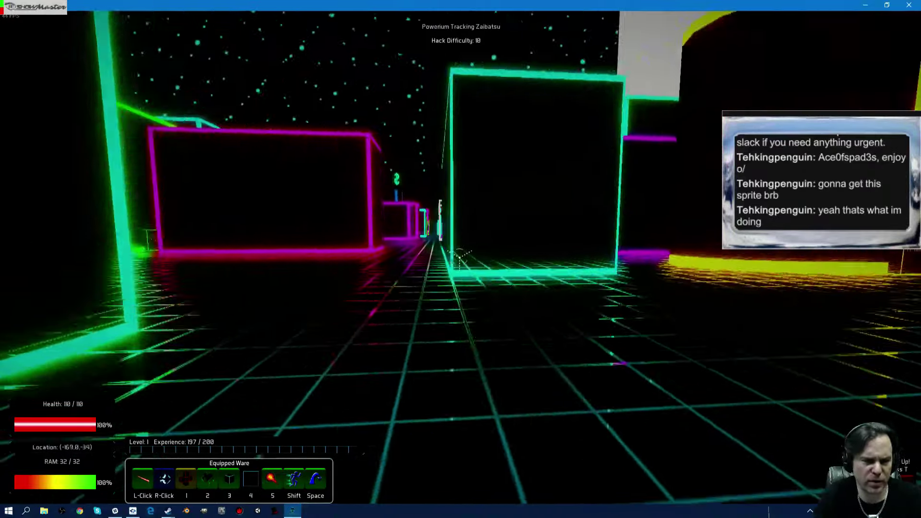
pyautogui.press('w')
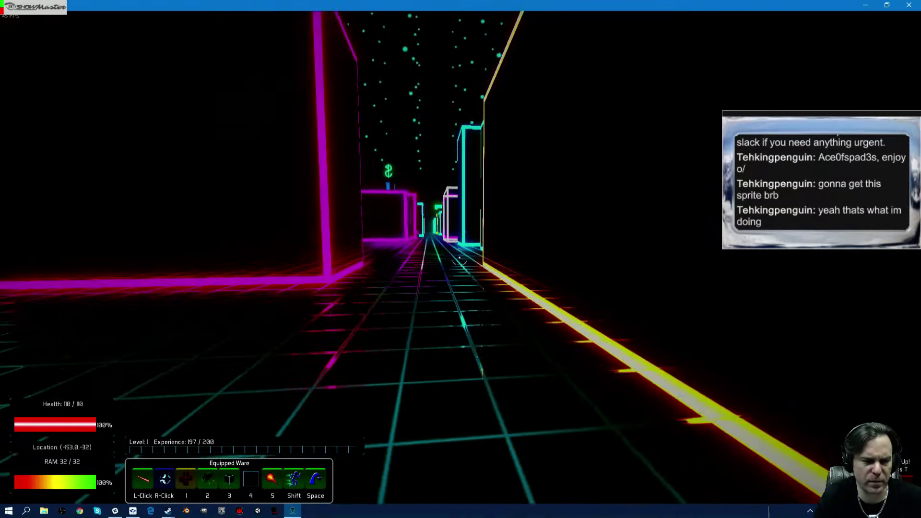
pyautogui.press('w')
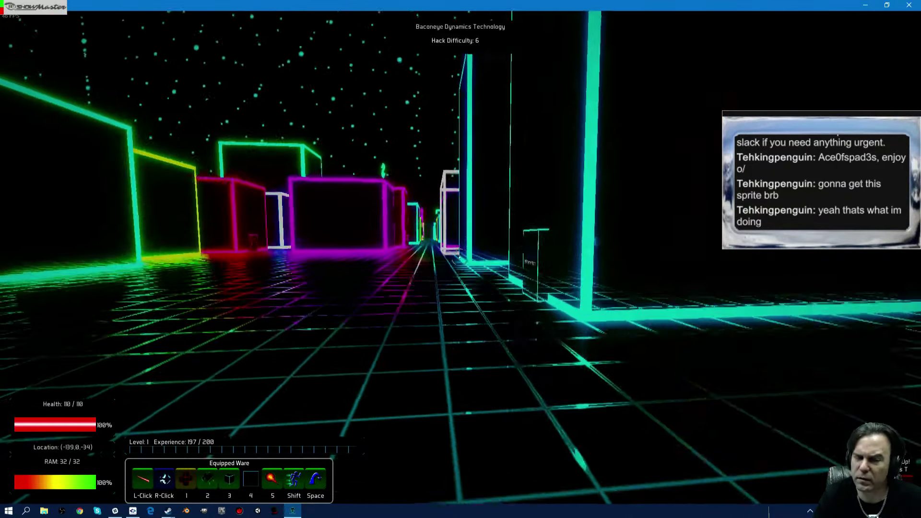
pyautogui.press('w')
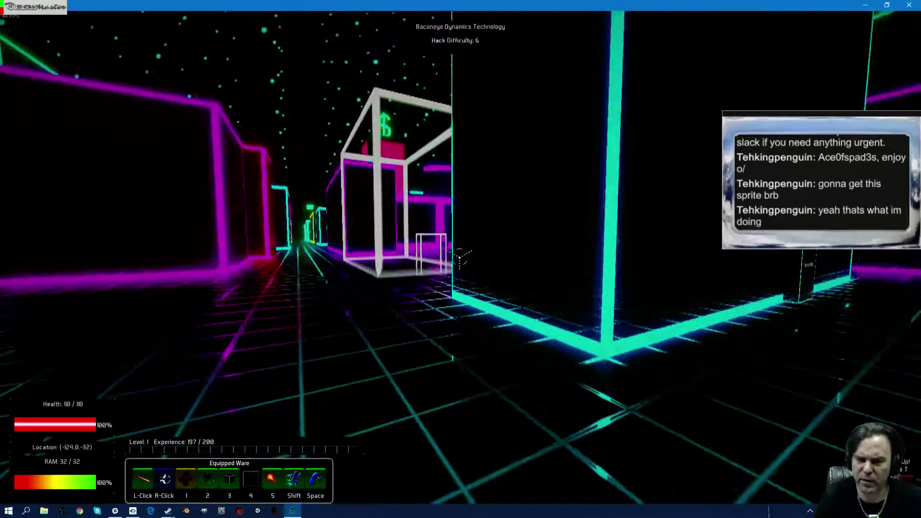
pyautogui.press('w')
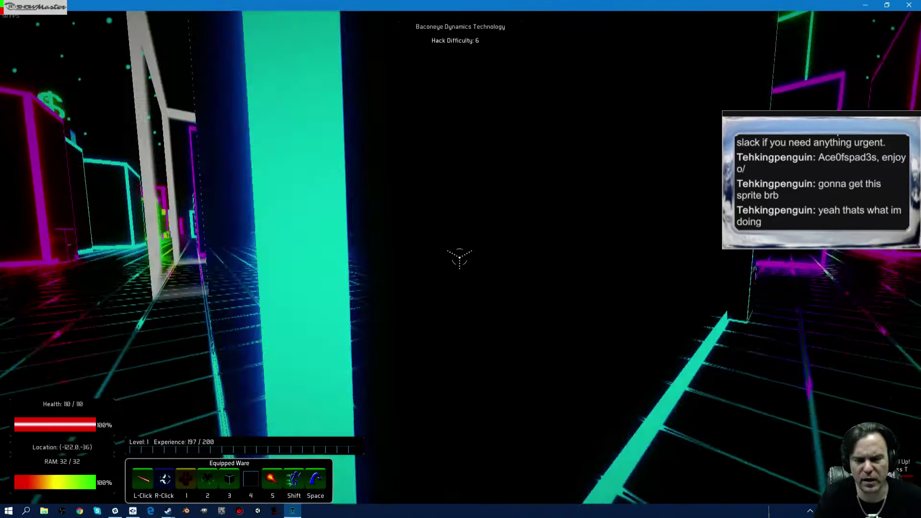
pyautogui.press('w')
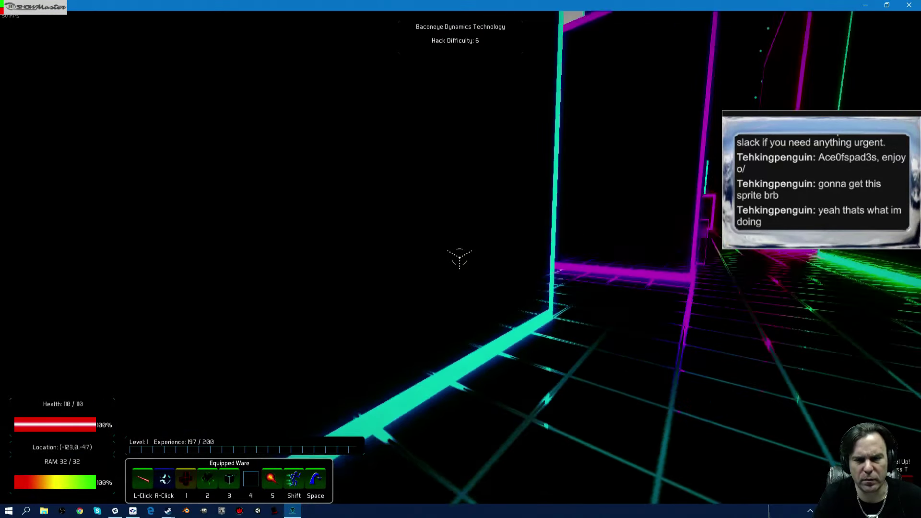
pyautogui.press('w')
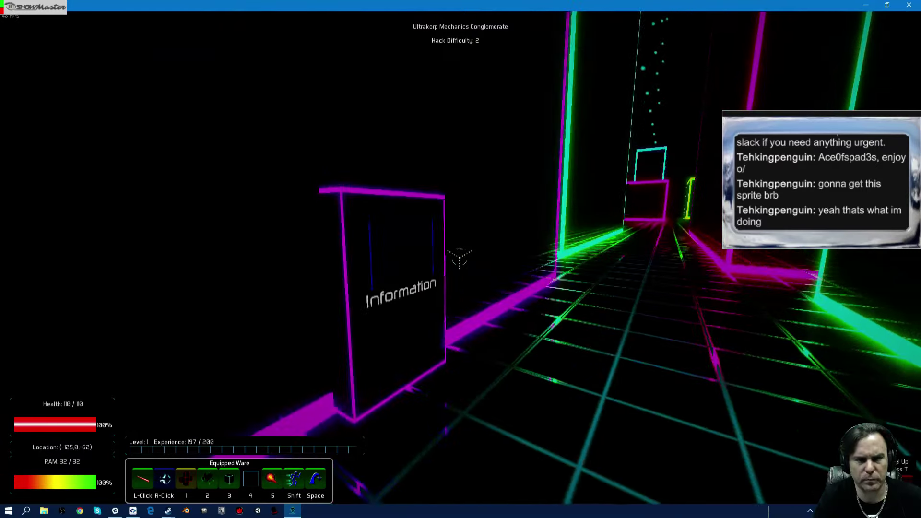
# Start hacking the Ultrakorp Information server and hit the purple defender with a secondary attack.
pyautogui.click(459, 257)
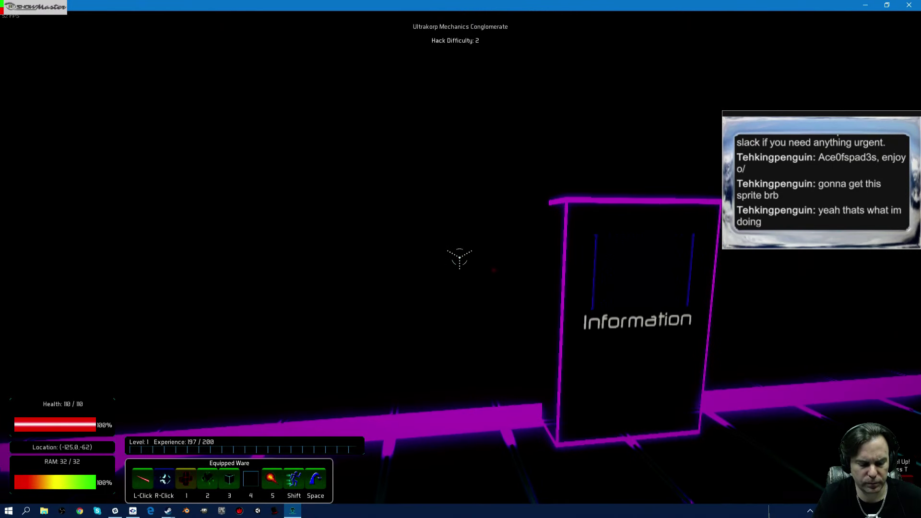
pyautogui.press('w')
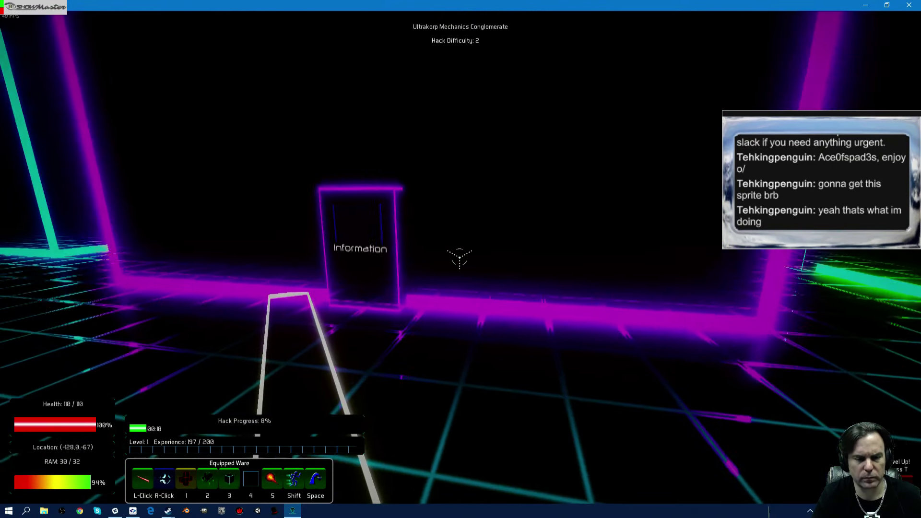
pyautogui.press('w')
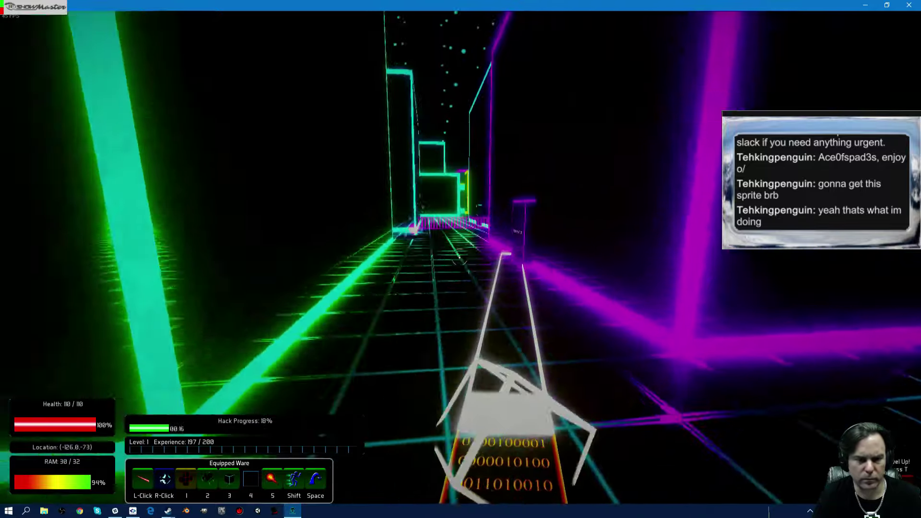
pyautogui.press('w')
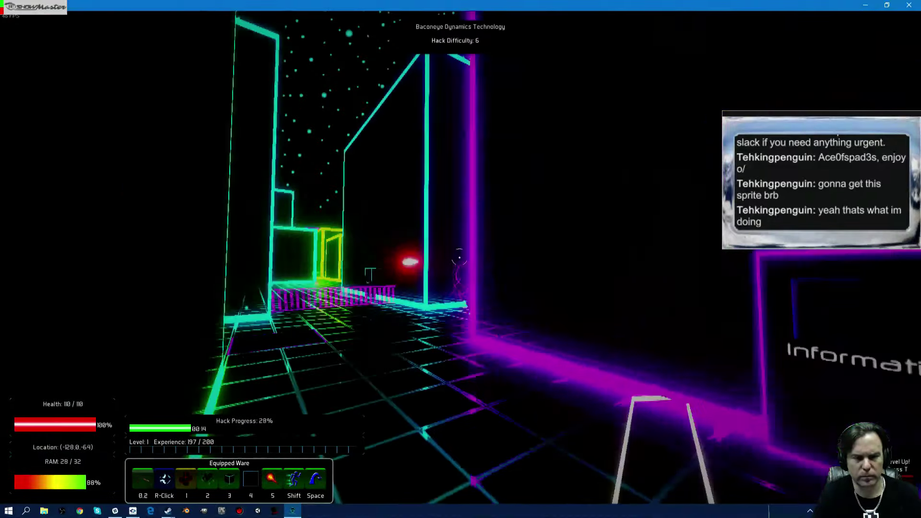
pyautogui.rightClick(459, 256)
# Shoot defenders and use ware 1 to reach 199/200 experience, then leave server range.
pyautogui.press('w')
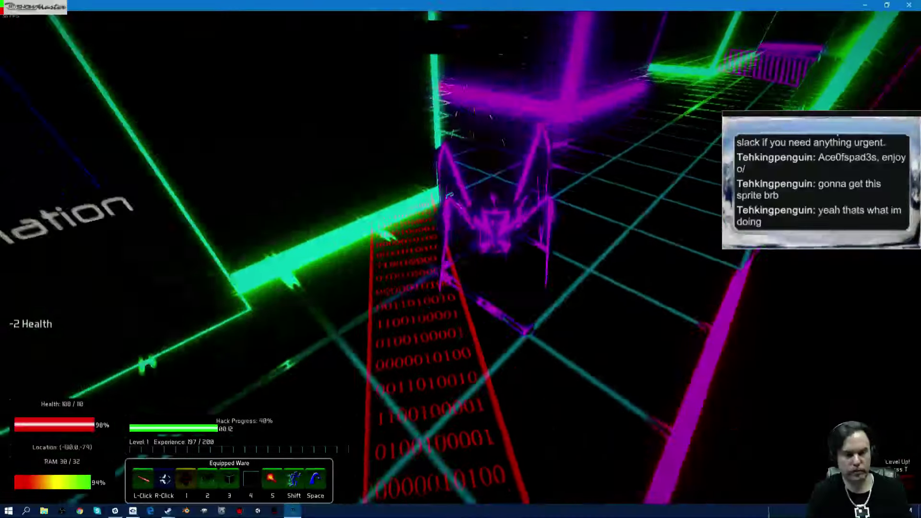
pyautogui.click(459, 257)
pyautogui.press('w')
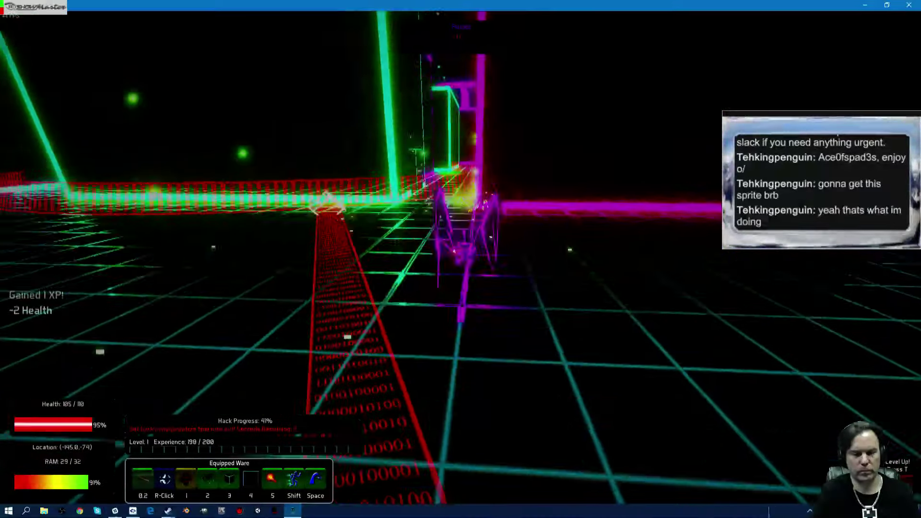
pyautogui.click(460, 256)
pyautogui.press('w')
pyautogui.press('1')
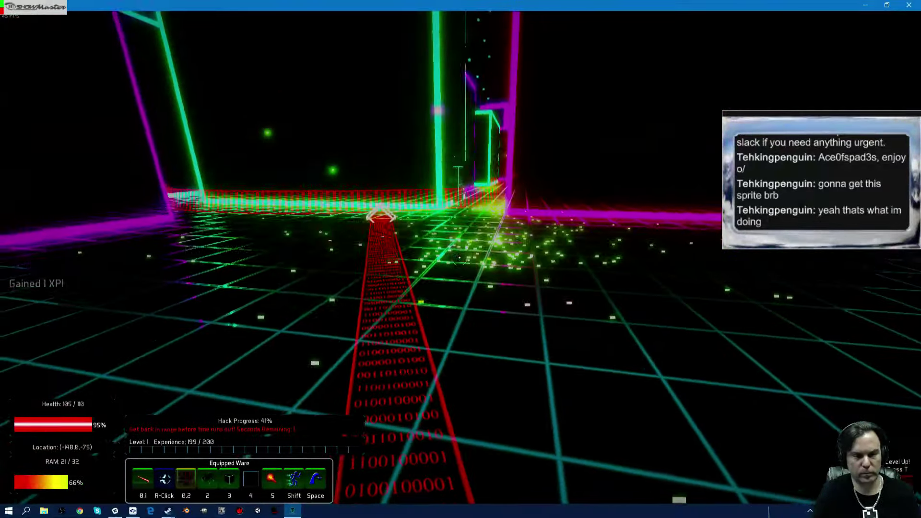
pyautogui.press('w')
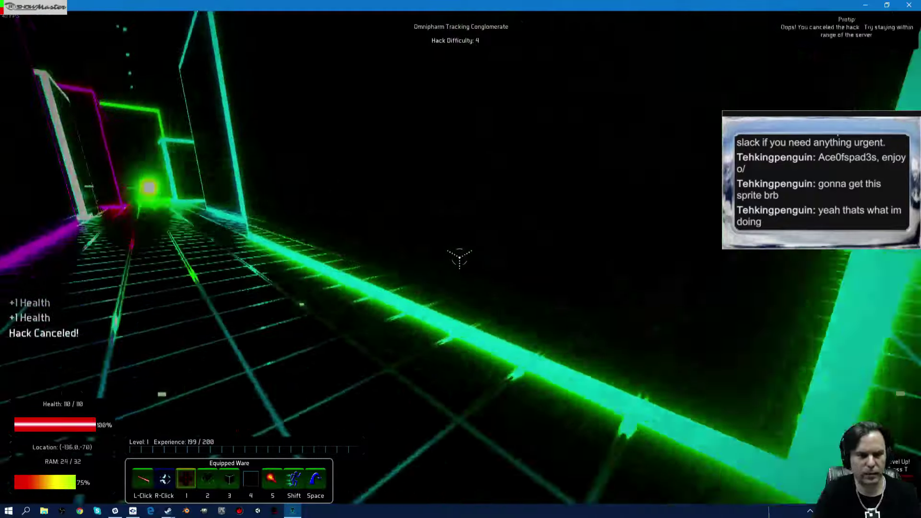
# Walk back down the neon corridor to face Ultrakorp's Information server and trigger ware 1.
pyautogui.press('w')
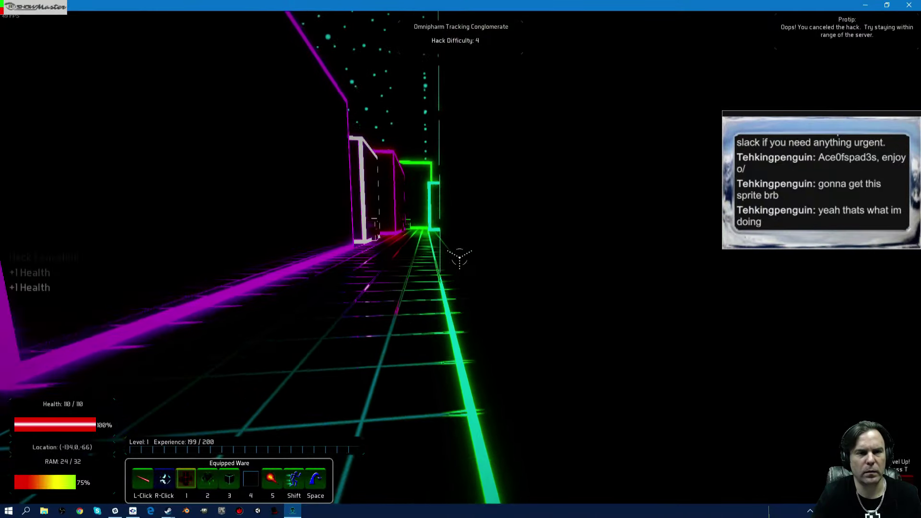
pyautogui.press('w')
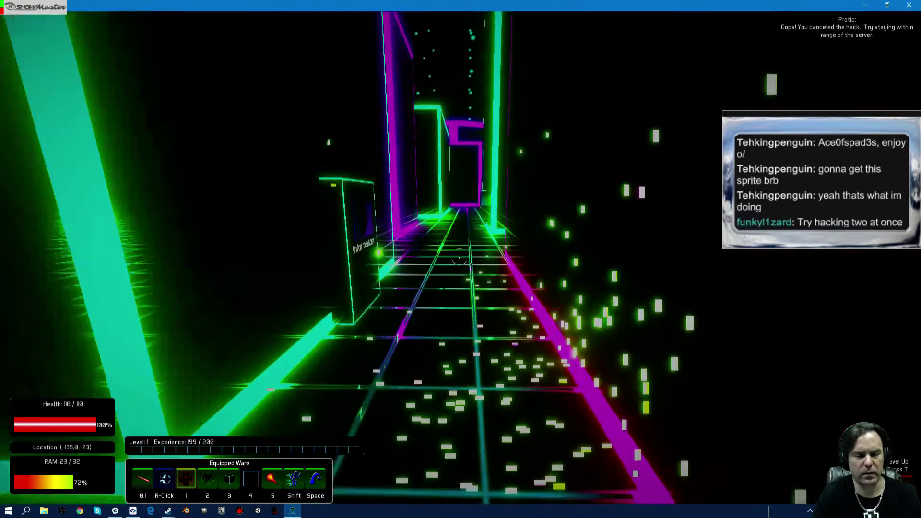
pyautogui.press('w')
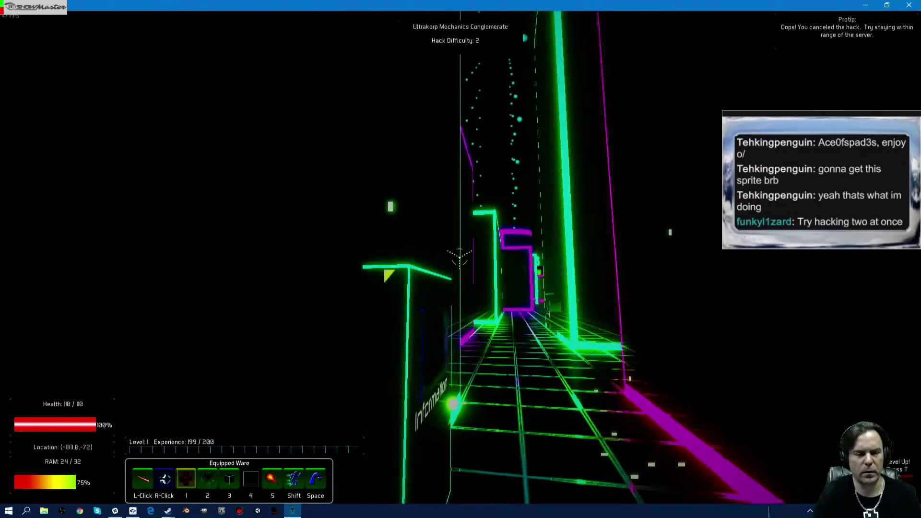
pyautogui.press('w')
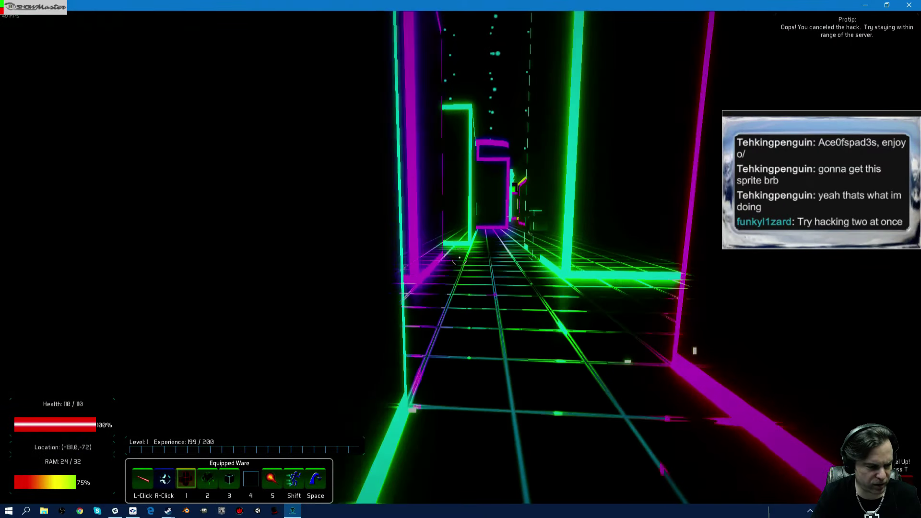
pyautogui.press('w')
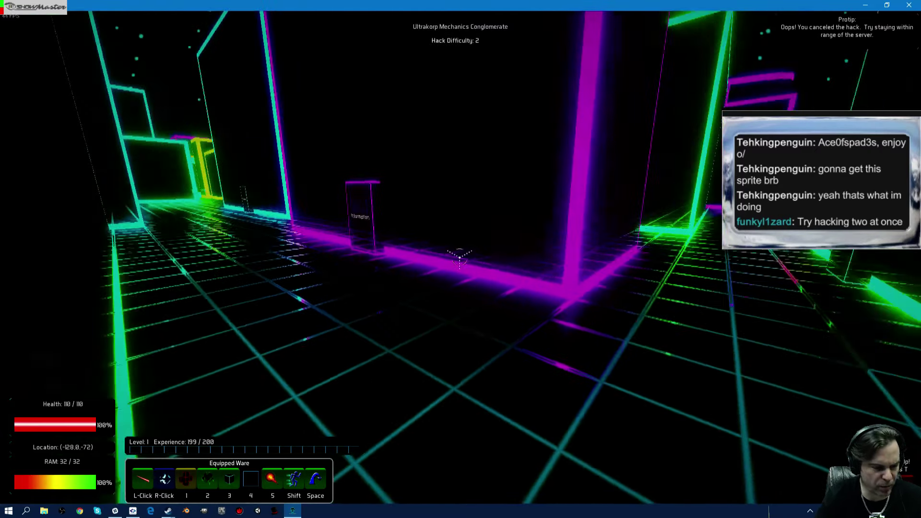
pyautogui.press('1')
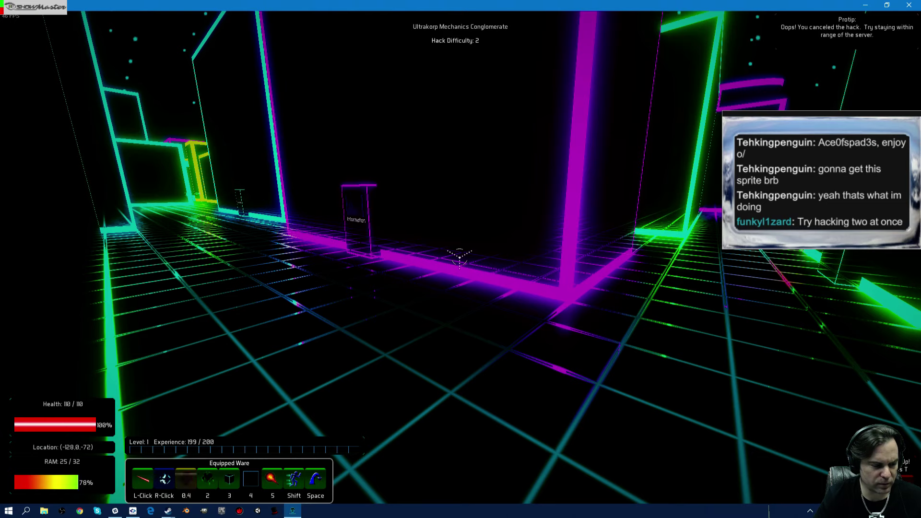
# Walk the corridors past Astroite GmbH to the Ultroium Hardware Corporation server wall.
pyautogui.press('w')
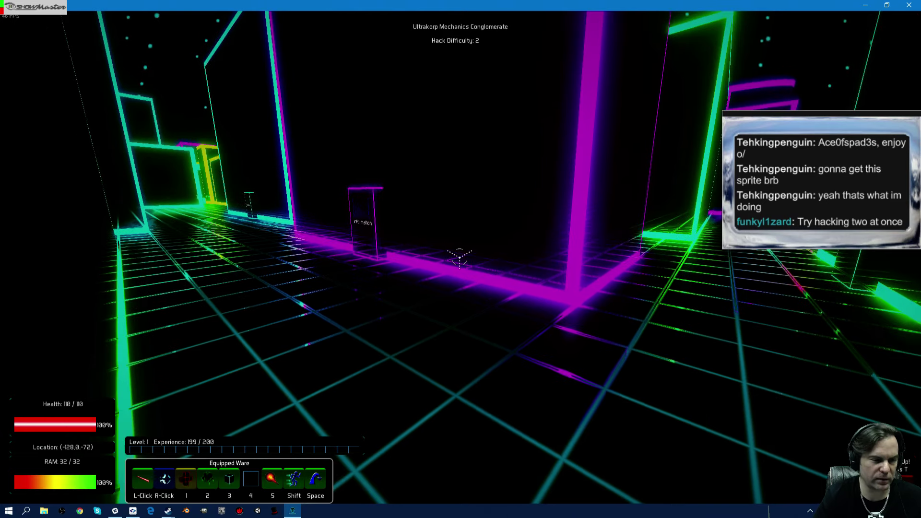
pyautogui.press('w')
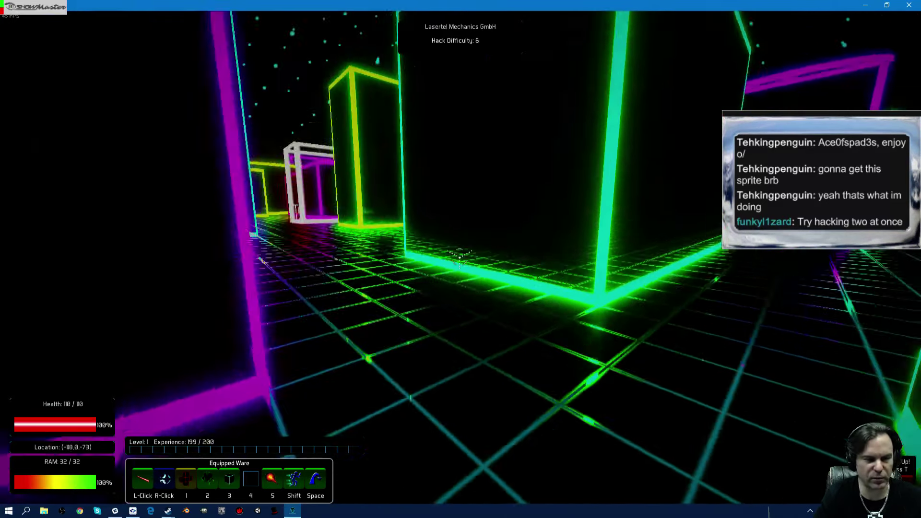
pyautogui.press('w')
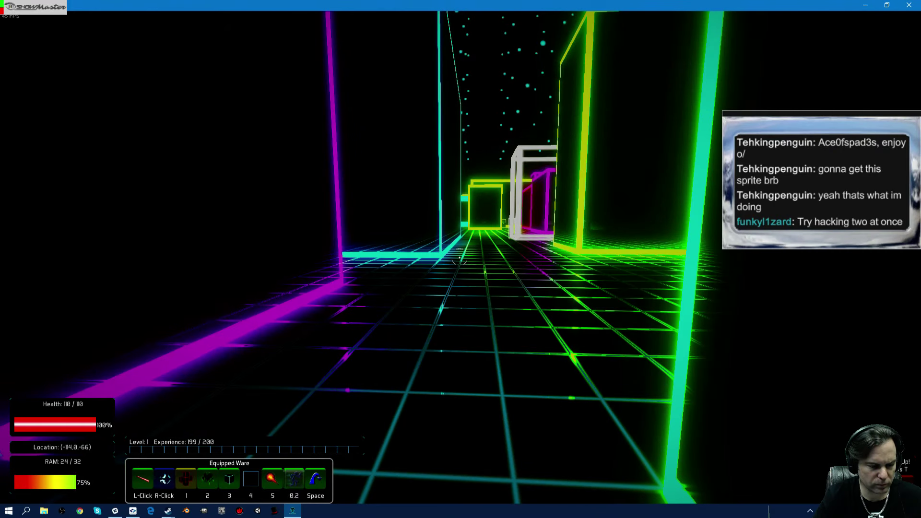
pyautogui.press('w')
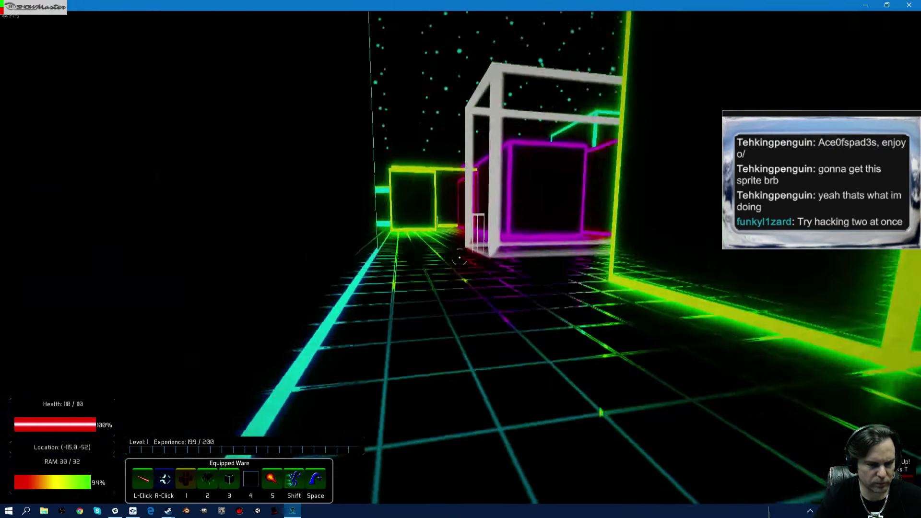
pyautogui.press('w')
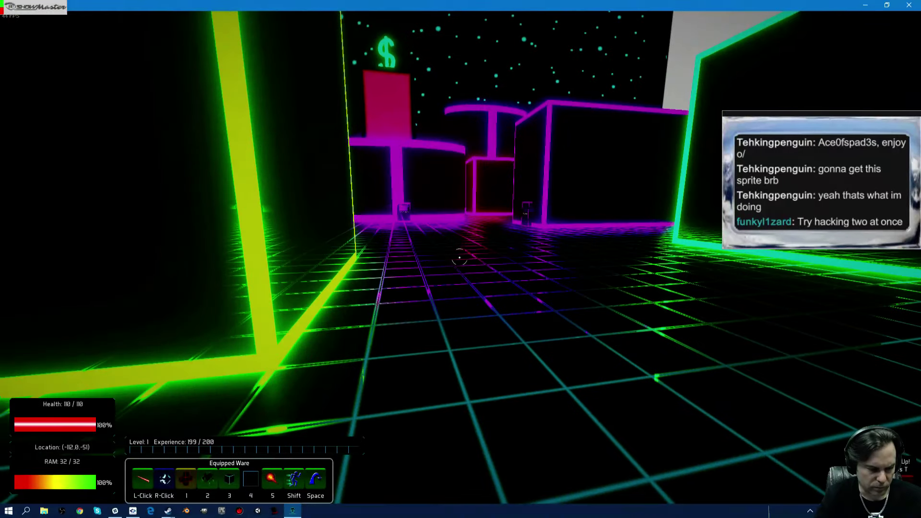
pyautogui.press('w')
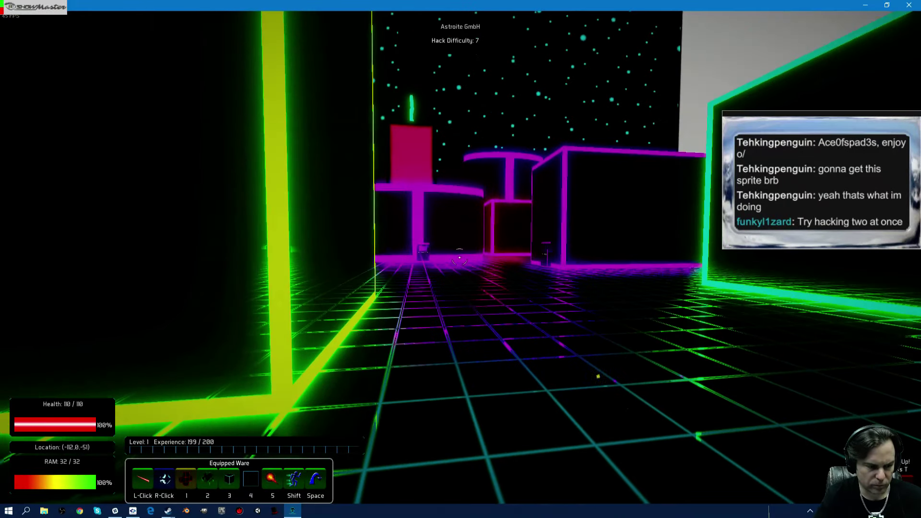
pyautogui.click(460, 256)
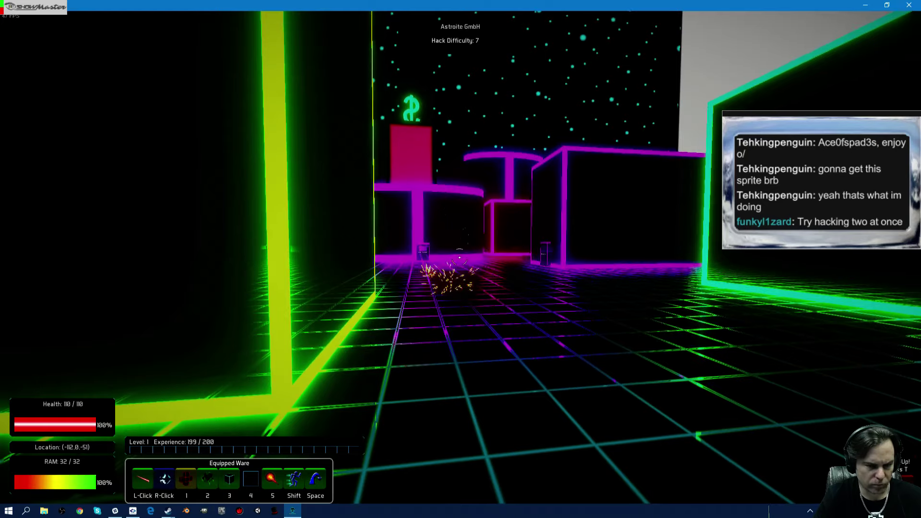
pyautogui.press('w')
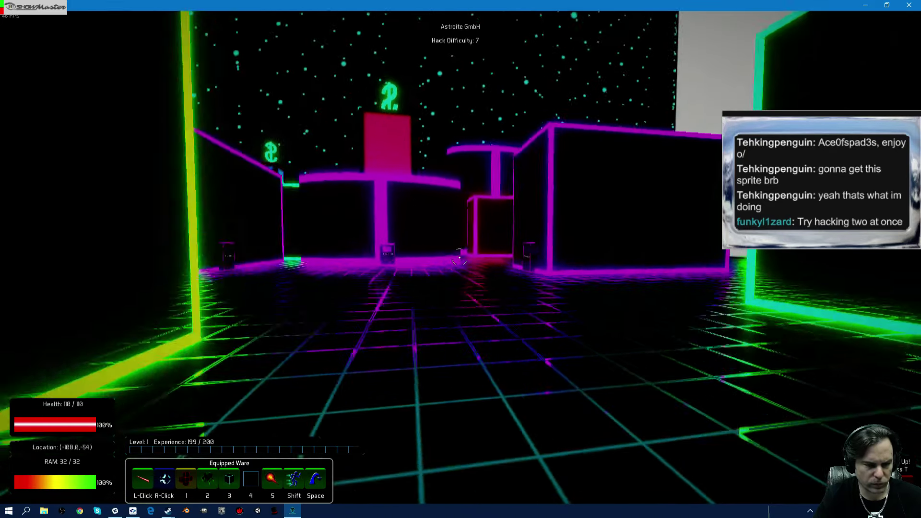
pyautogui.press('w')
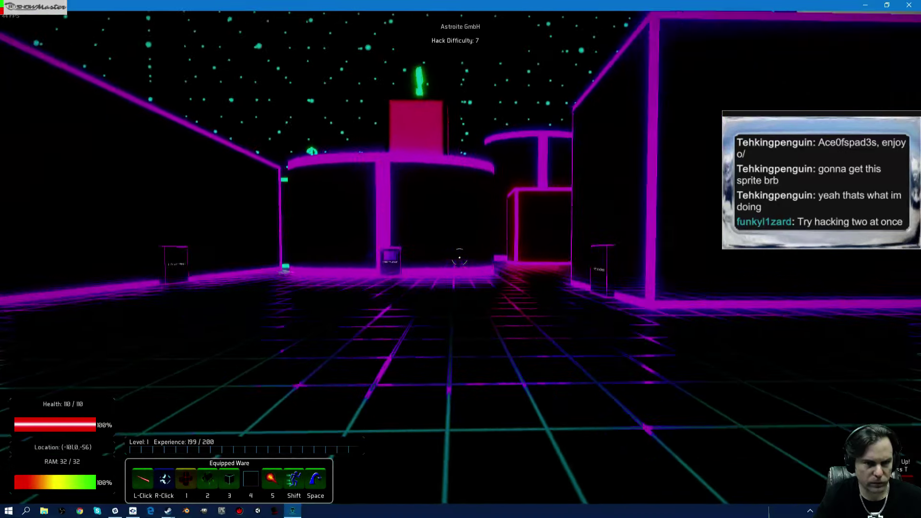
pyautogui.press('w')
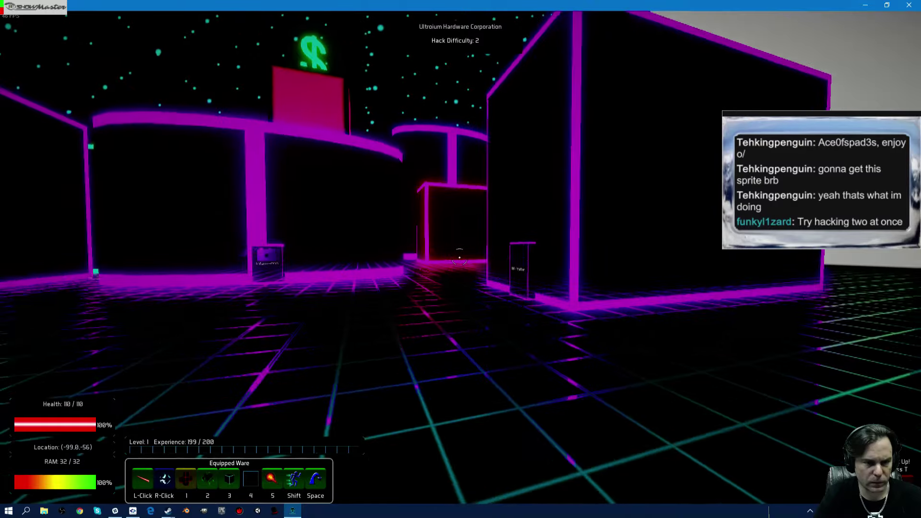
pyautogui.press('w')
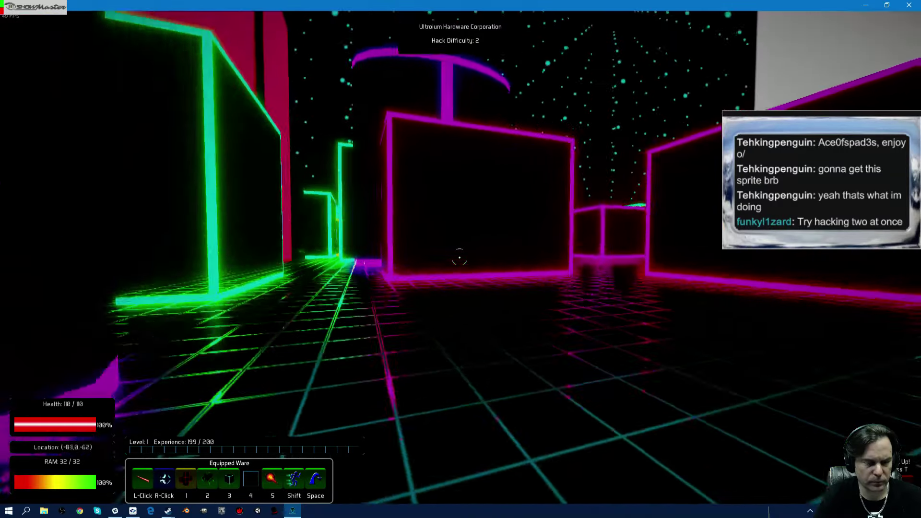
pyautogui.press('w')
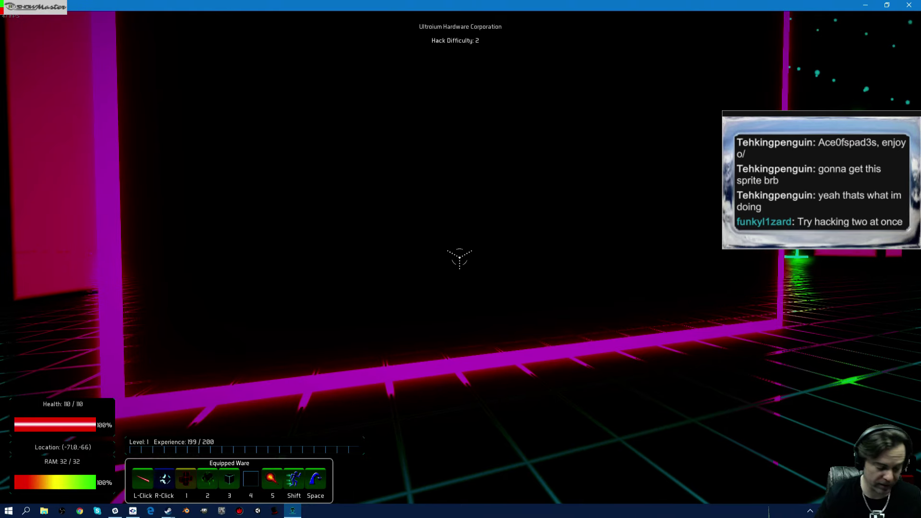
# Start hacking the Ultroium server and engage its defenders with primary and secondary attacks.
pyautogui.click(459, 258)
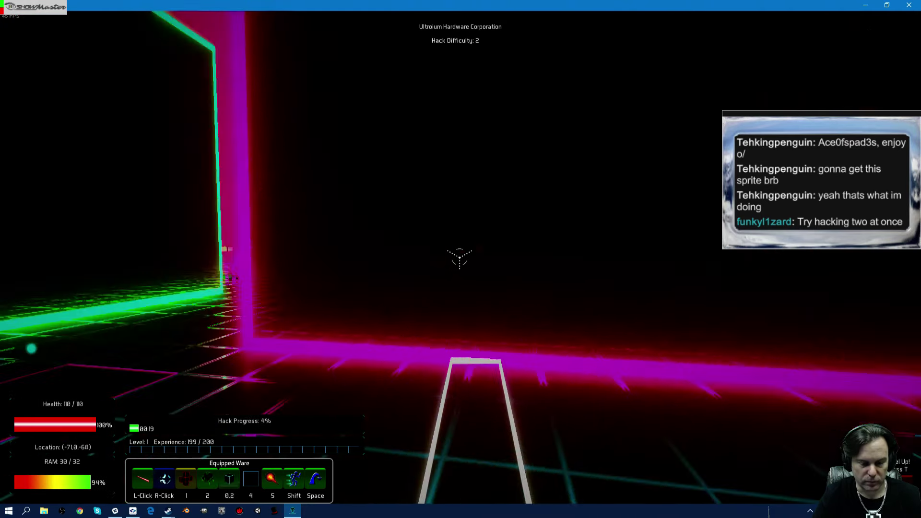
pyautogui.press('w')
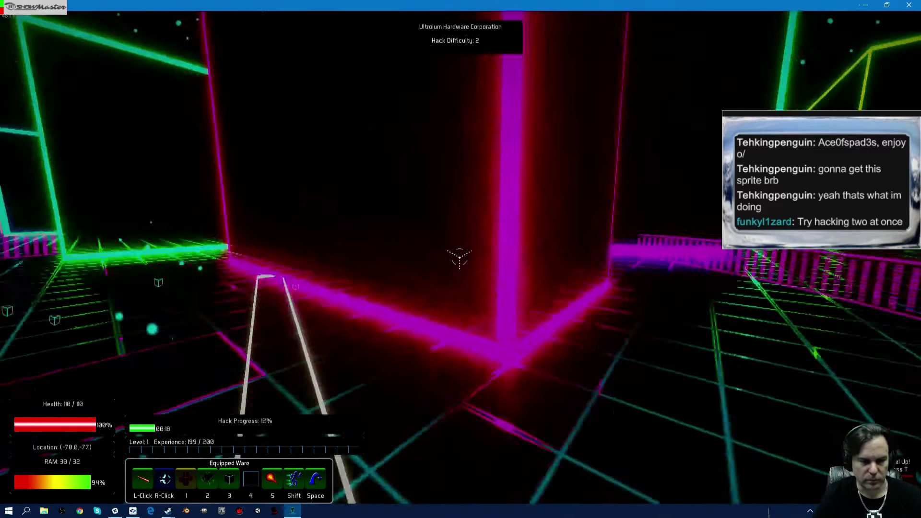
pyautogui.rightClick(460, 259)
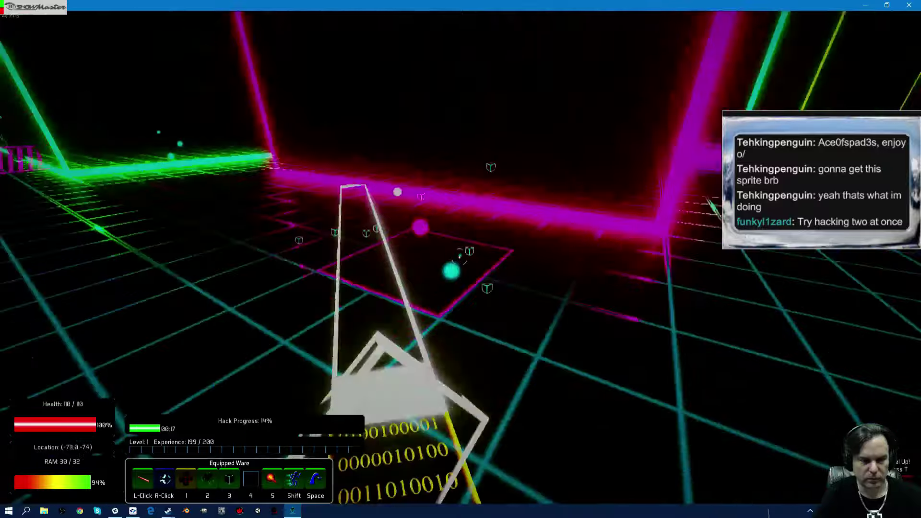
pyautogui.click(459, 258)
pyautogui.press('w')
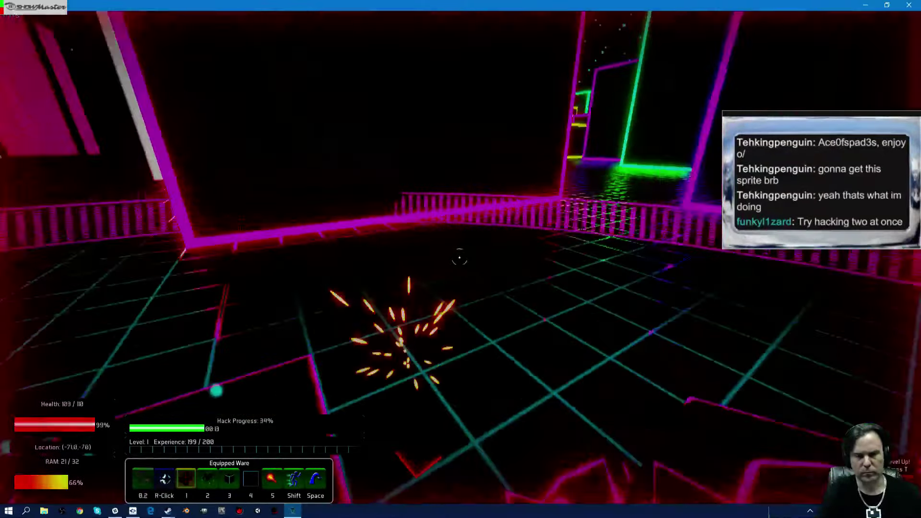
pyautogui.press('w')
# Shoot down defenders while moving until the hack fills and the character reaches Level 2.
pyautogui.click(461, 260)
pyautogui.press('w')
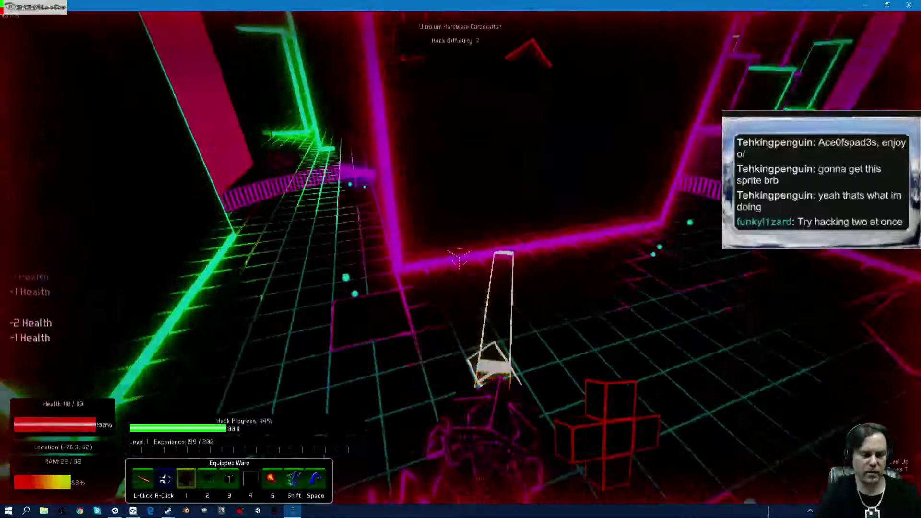
pyautogui.click(461, 259)
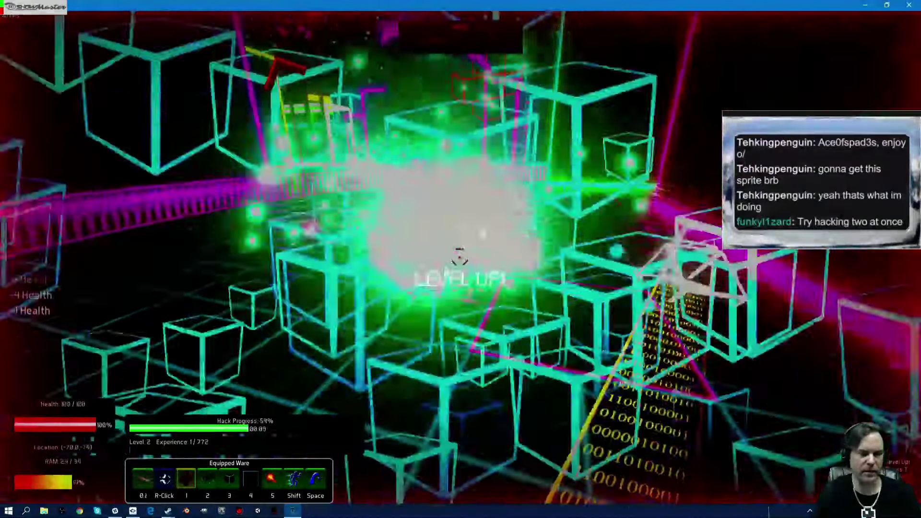
pyautogui.press('w')
pyautogui.press('w')
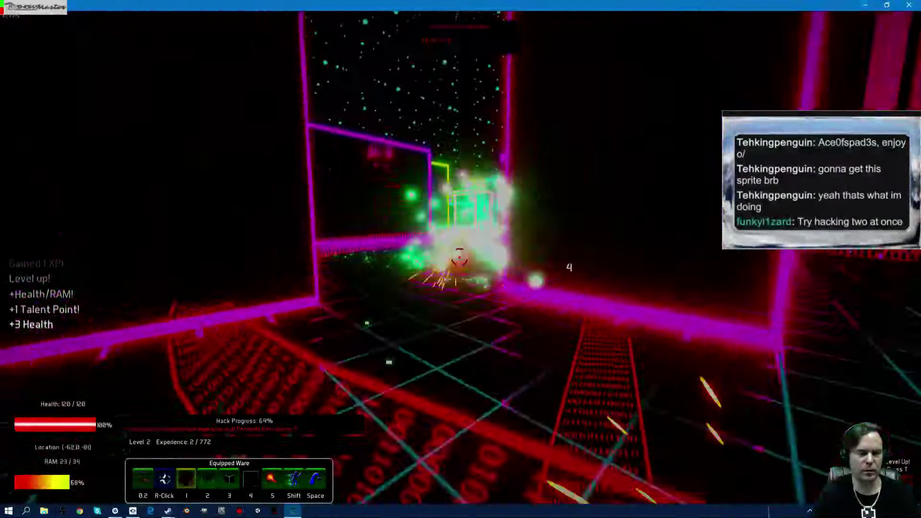
pyautogui.click(461, 260)
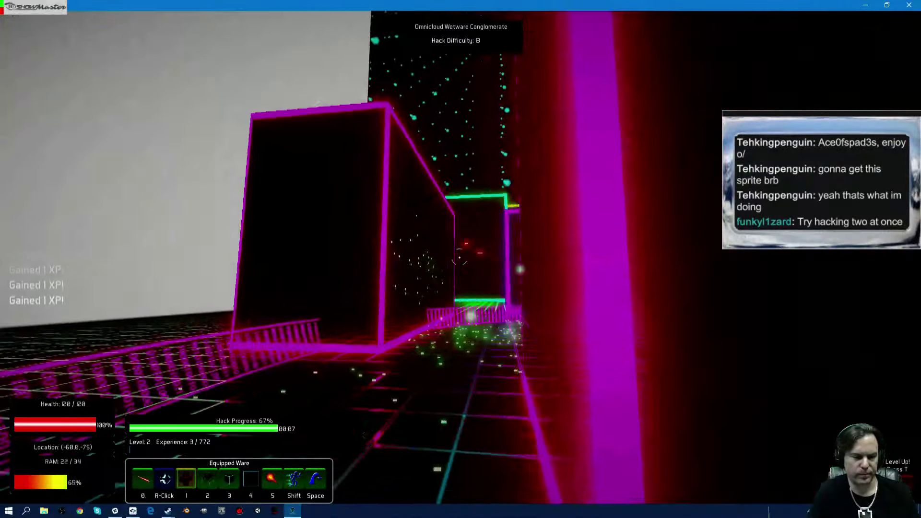
pyautogui.press('w')
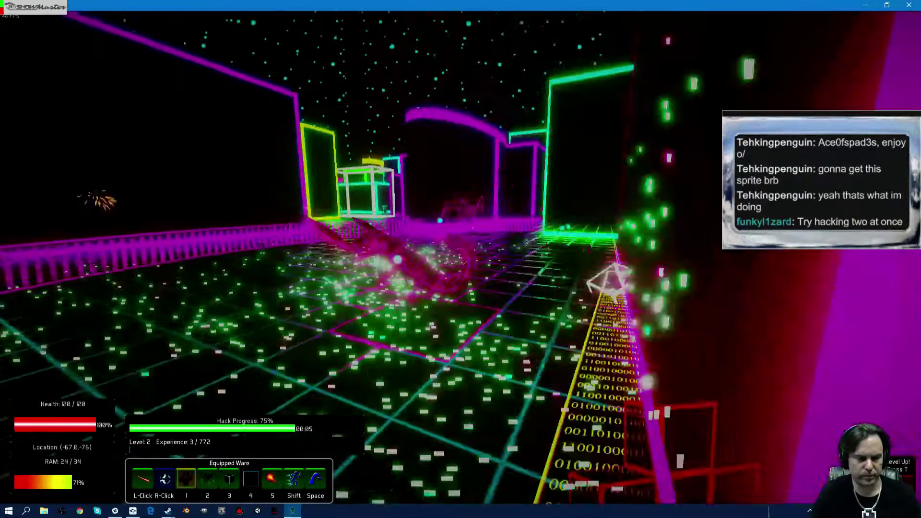
pyautogui.click(461, 260)
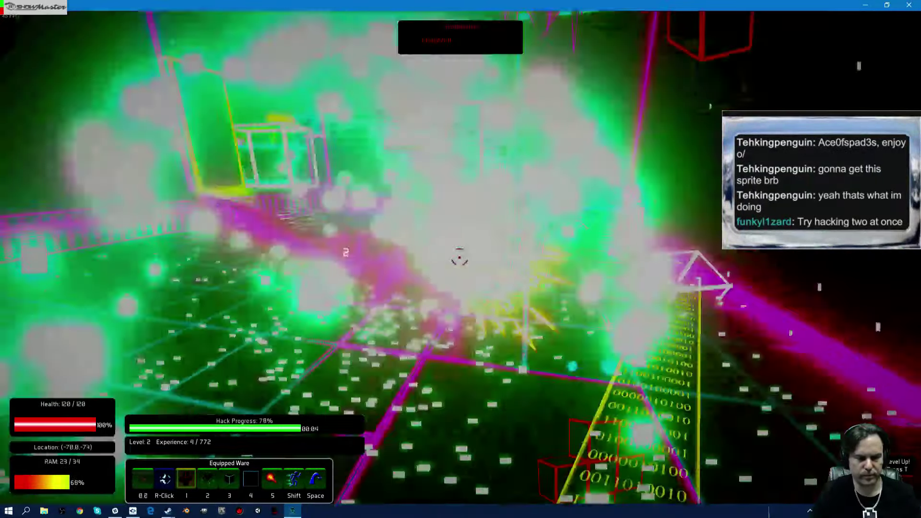
pyautogui.click(461, 260)
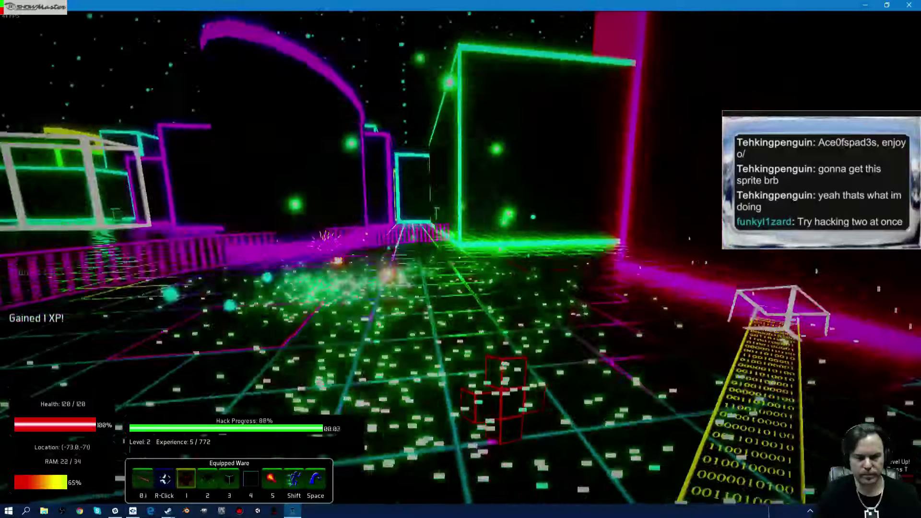
pyautogui.press('w')
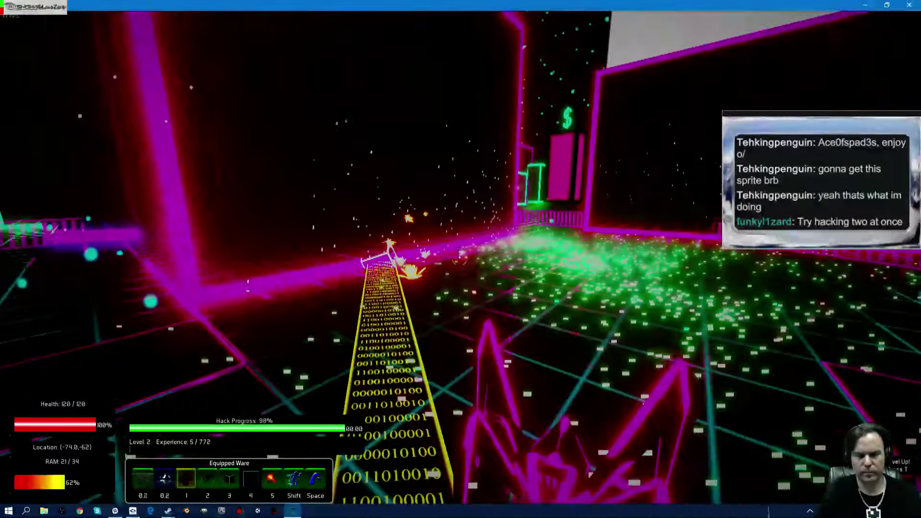
pyautogui.click(461, 259)
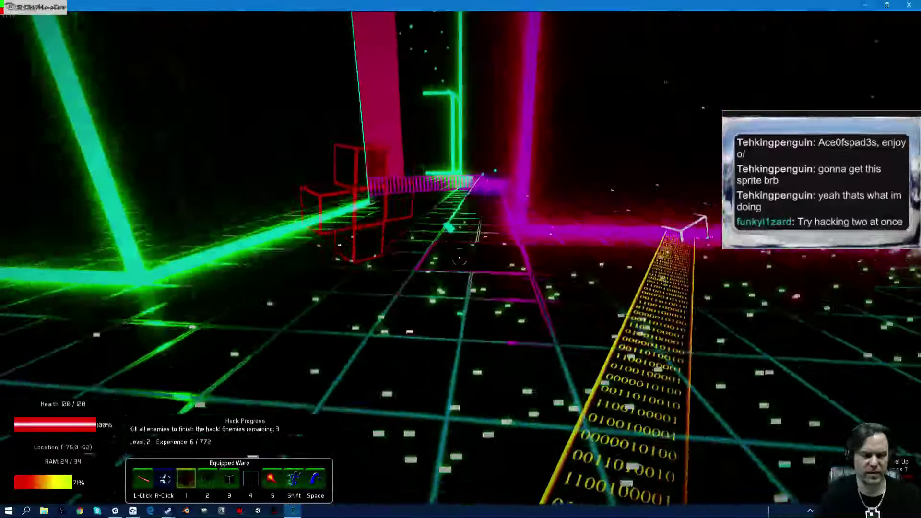
# Hunt the remaining defenders near the pink pillar, destroying one and attacking the red enemy.
pyautogui.press('w')
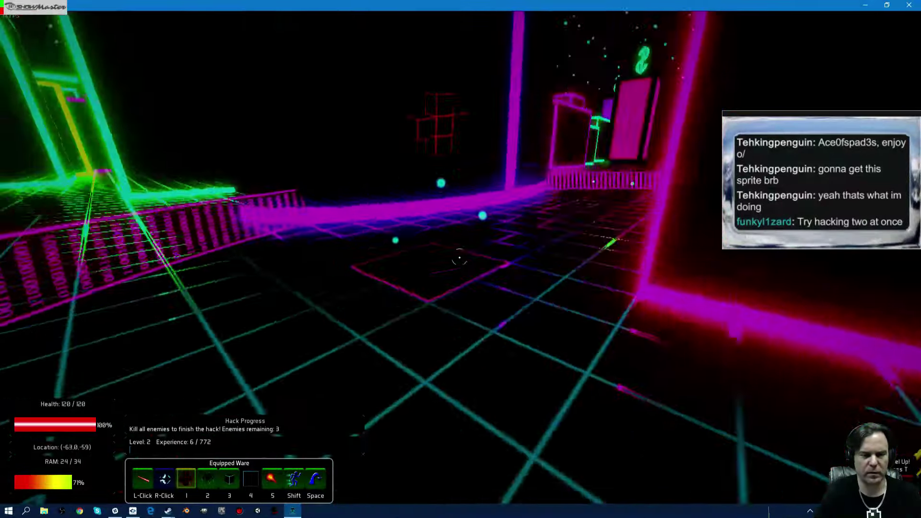
pyautogui.click(459, 257)
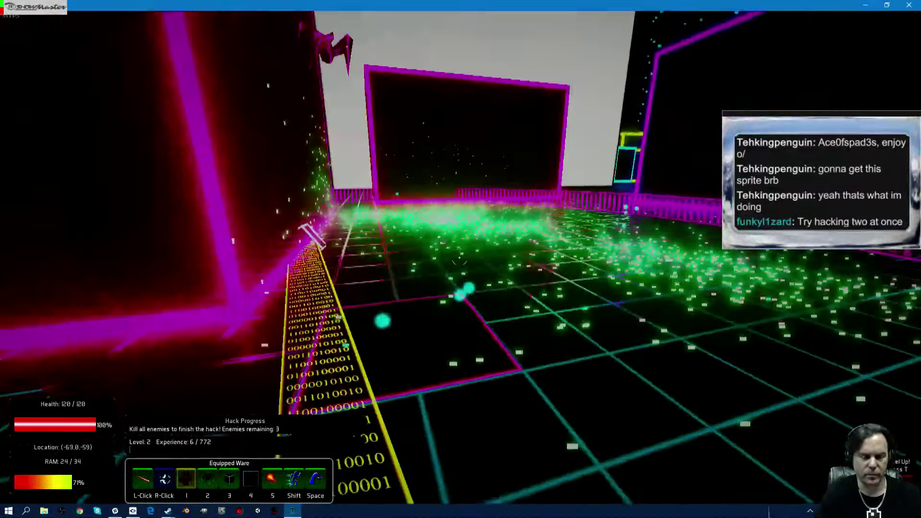
pyautogui.press('w')
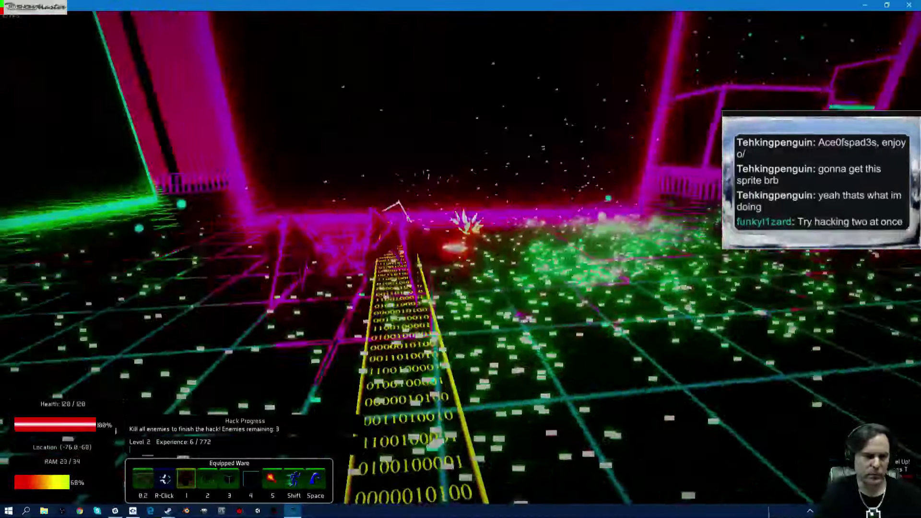
pyautogui.click(461, 260)
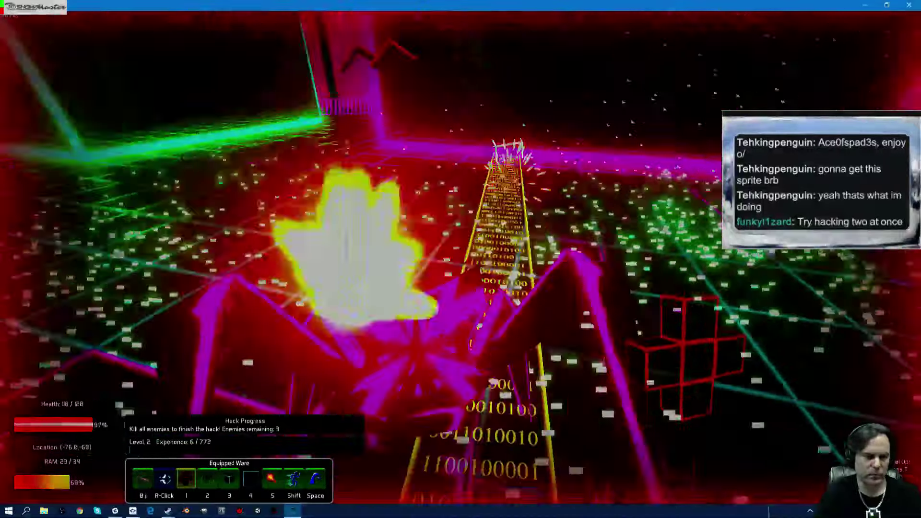
pyautogui.press('w')
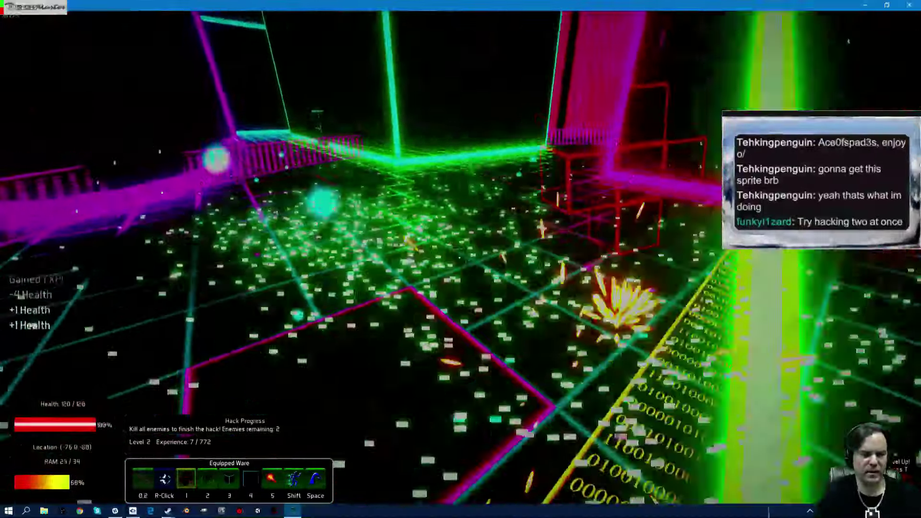
pyautogui.press('w')
pyautogui.press('w')
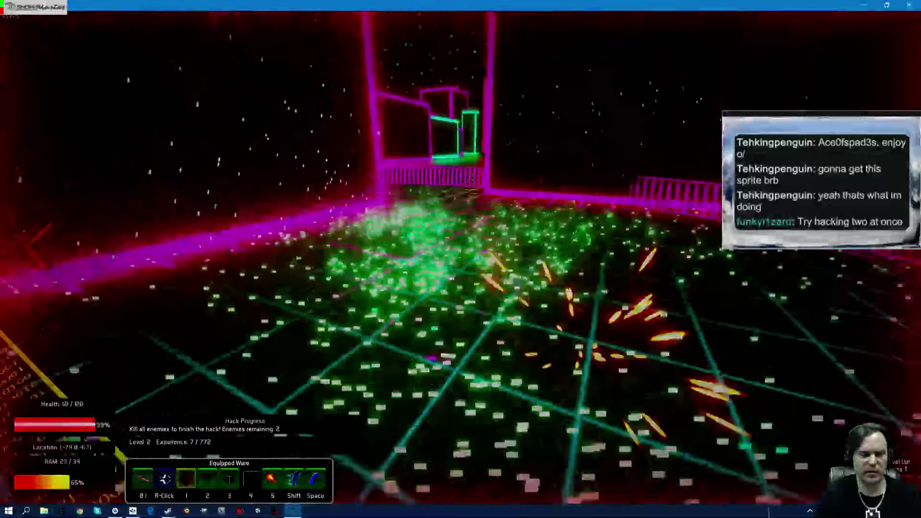
pyautogui.press('w')
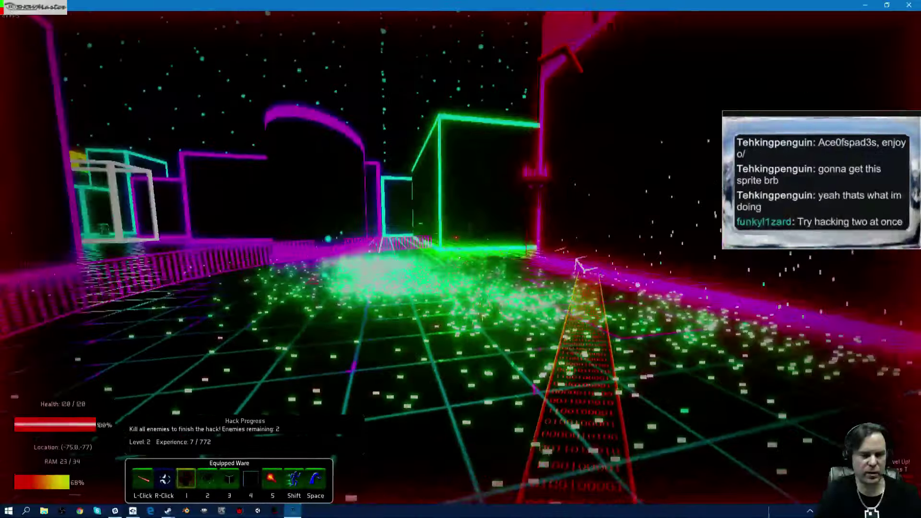
pyautogui.press('w')
pyautogui.click(460, 258)
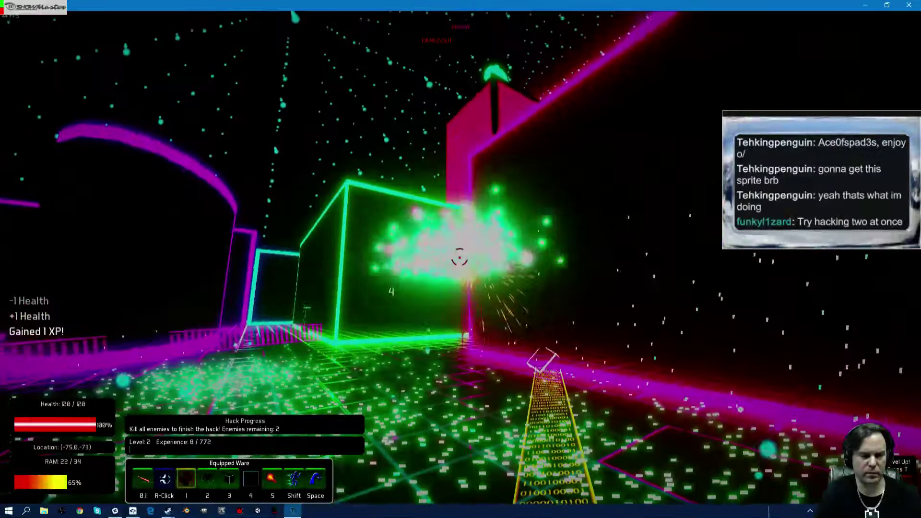
# Destroy the last Ultroium defender in the green-particle room, reaching 186/772 experience.
pyautogui.press('w')
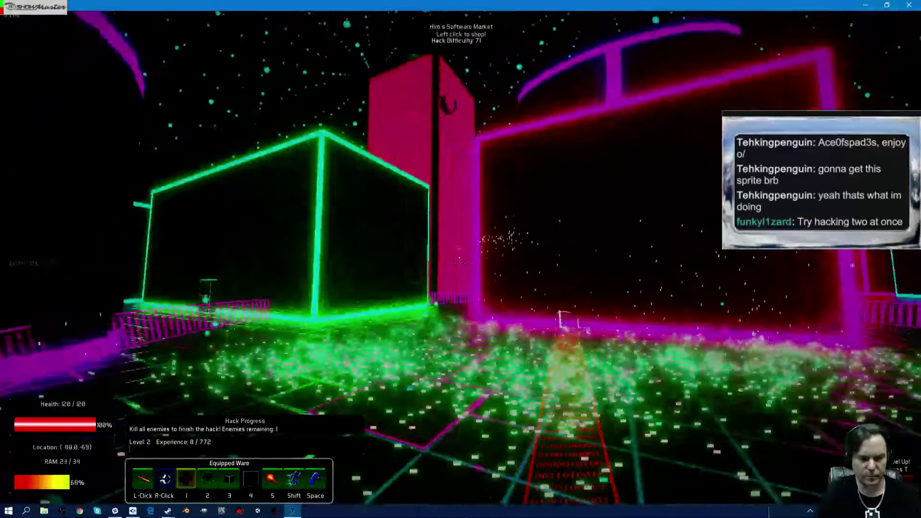
pyautogui.press('w')
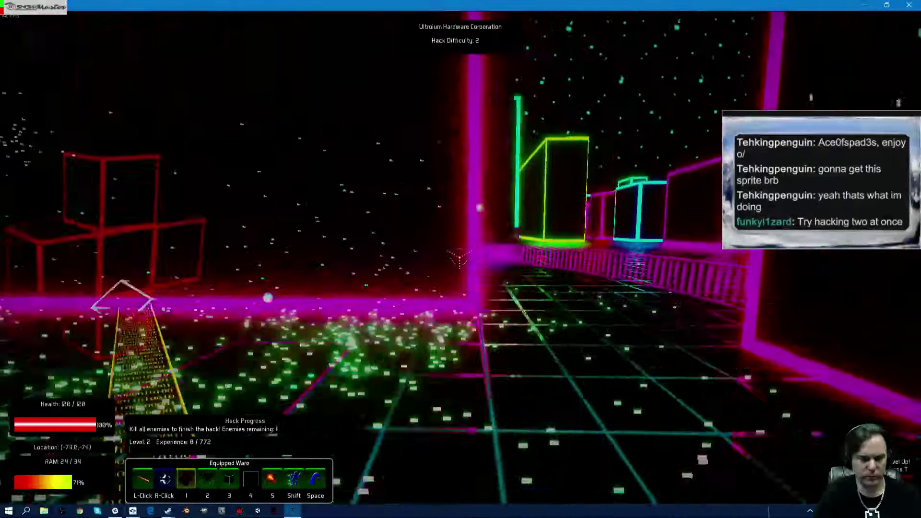
pyautogui.press('w')
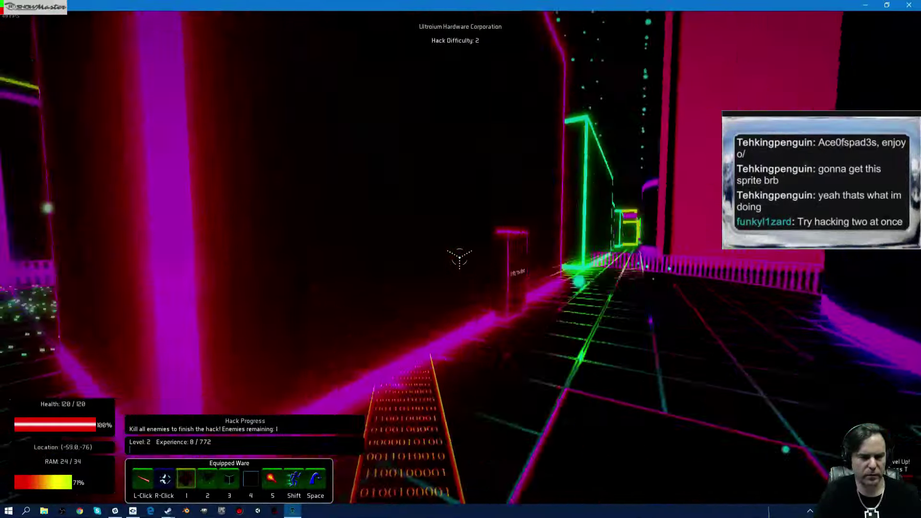
pyautogui.press('w')
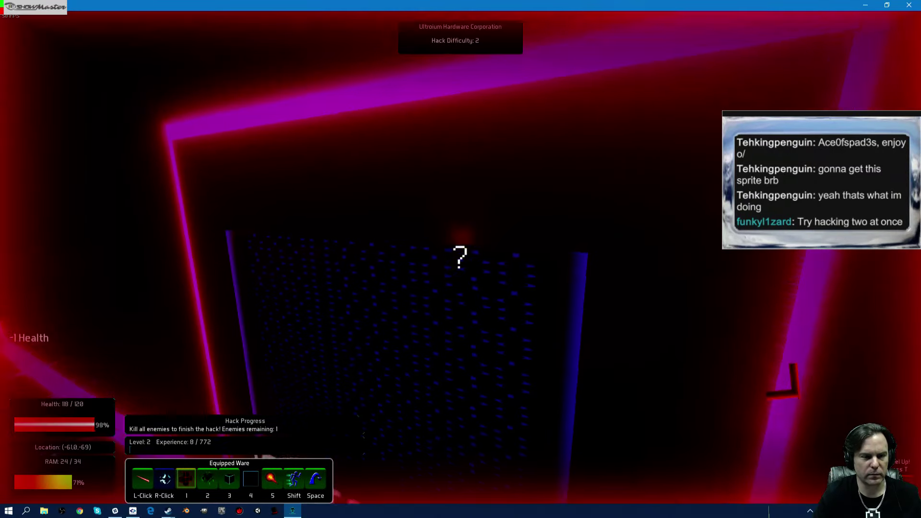
pyautogui.click(461, 259)
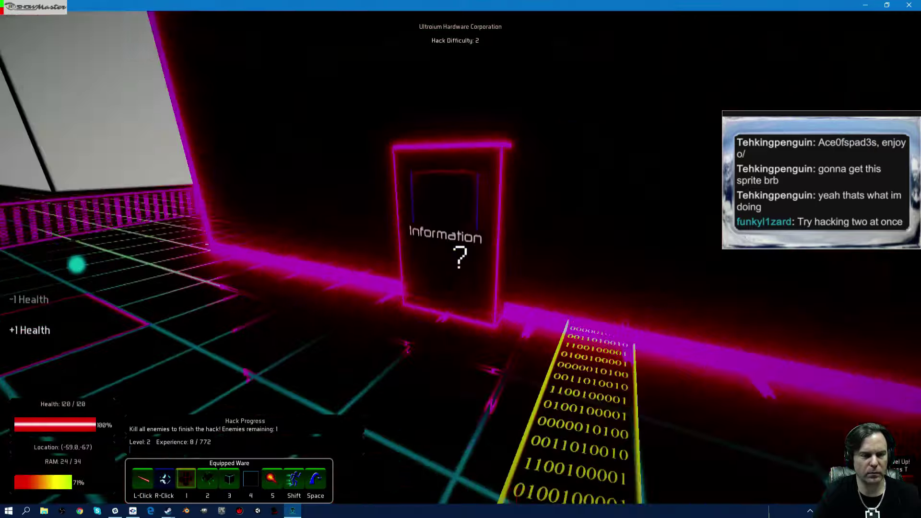
pyautogui.press('w')
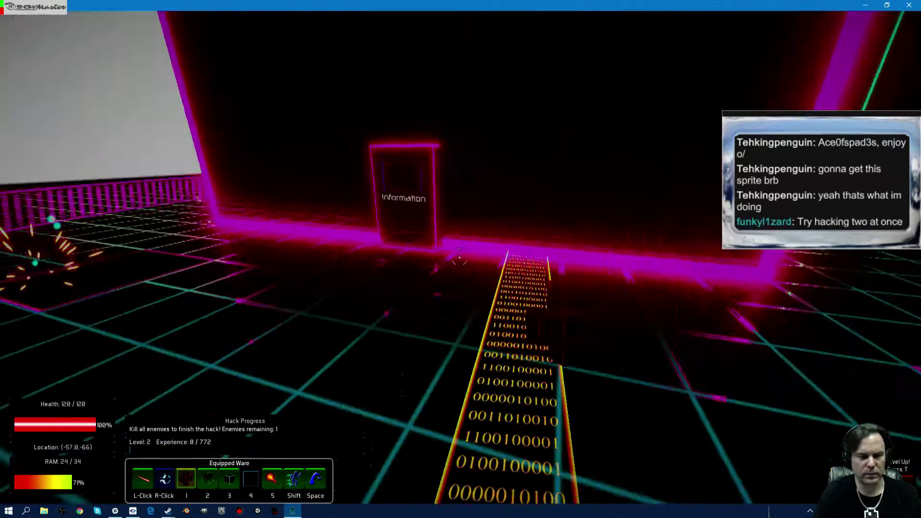
pyautogui.press('w')
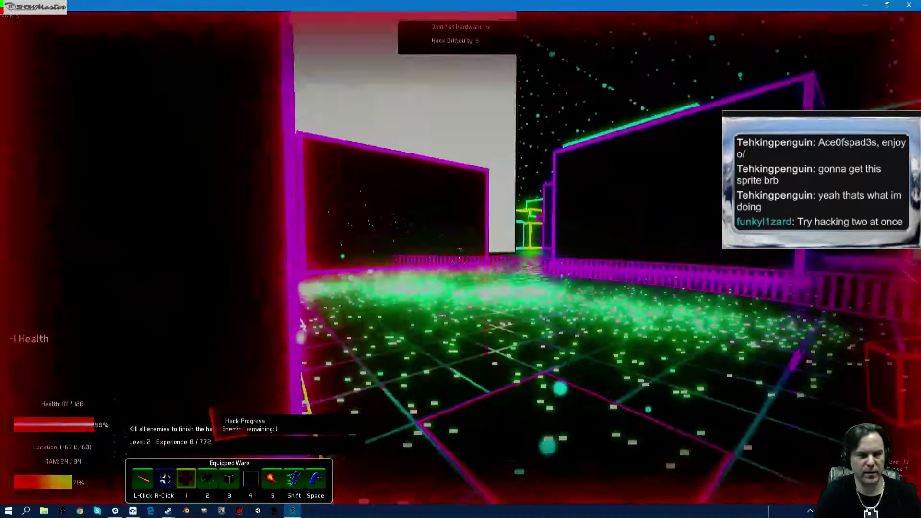
pyautogui.press('w')
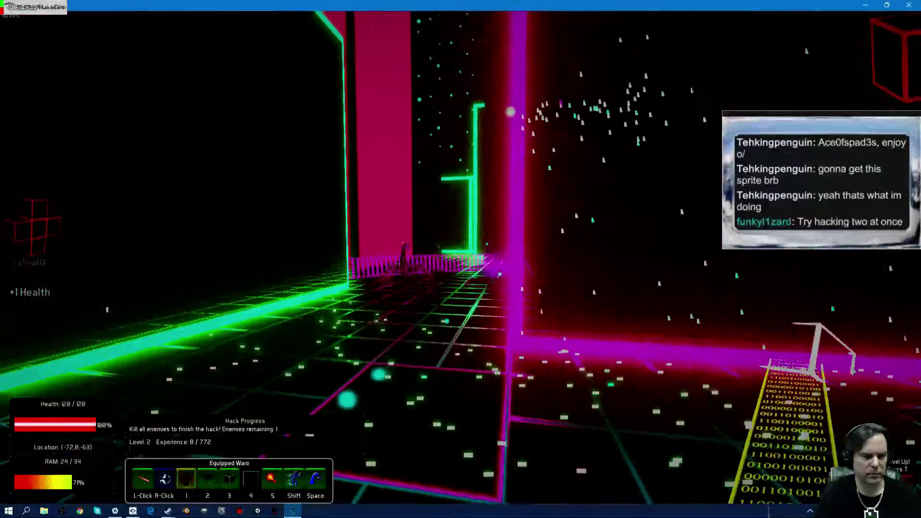
pyautogui.click(460, 259)
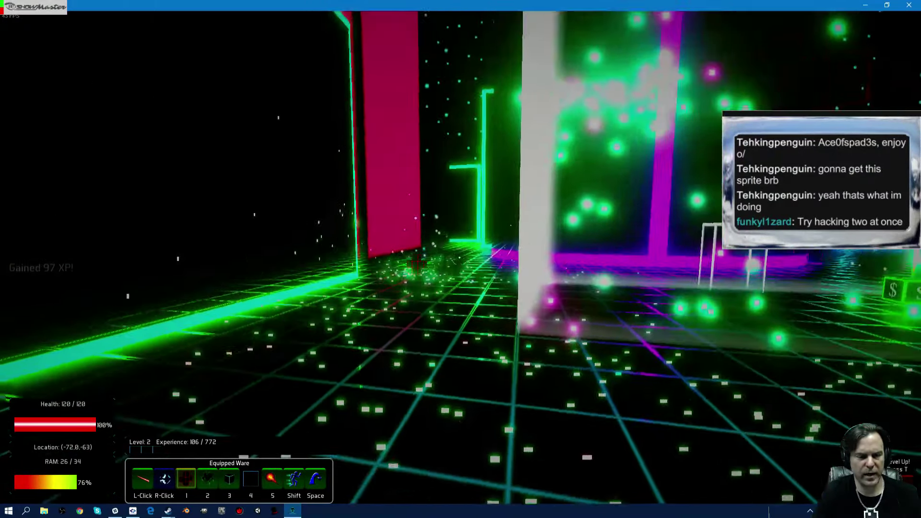
# Collect the 716 credits from the $ cube and open the Talents screen with two unspent points.
pyautogui.press('w')
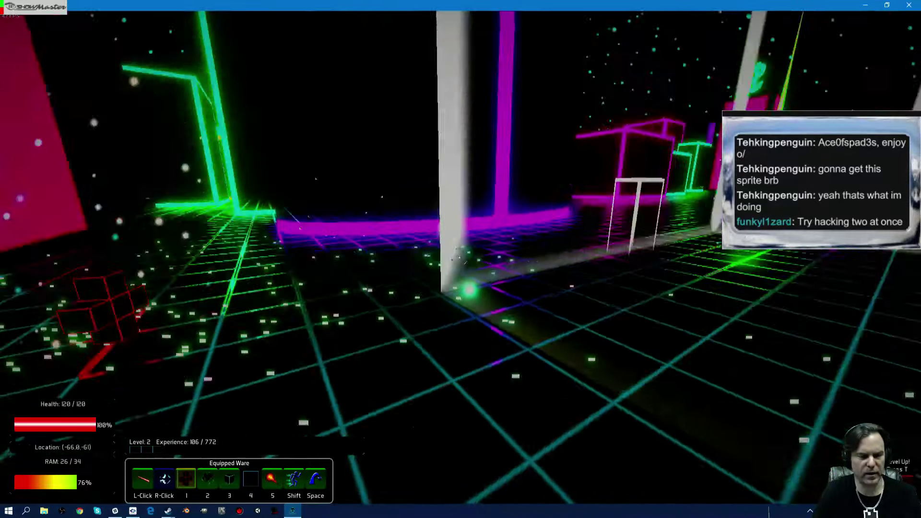
pyautogui.press('w')
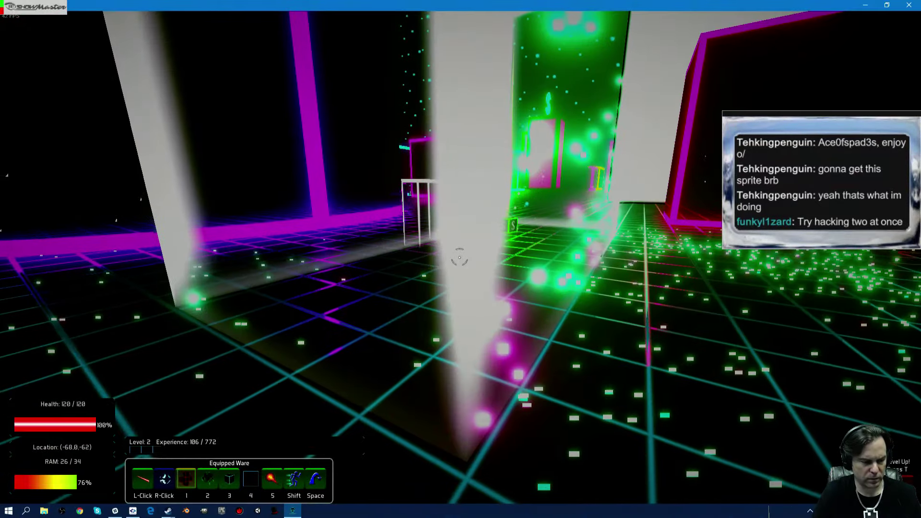
pyautogui.press('w')
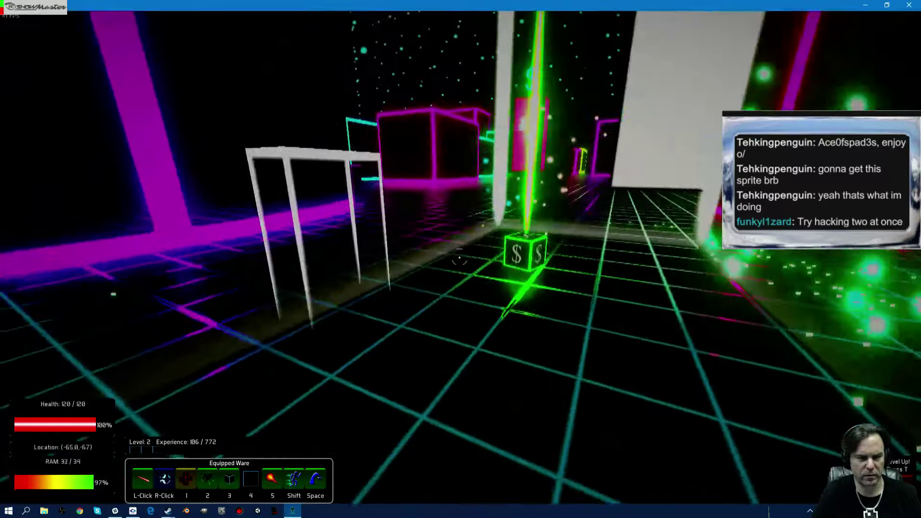
pyautogui.press('w')
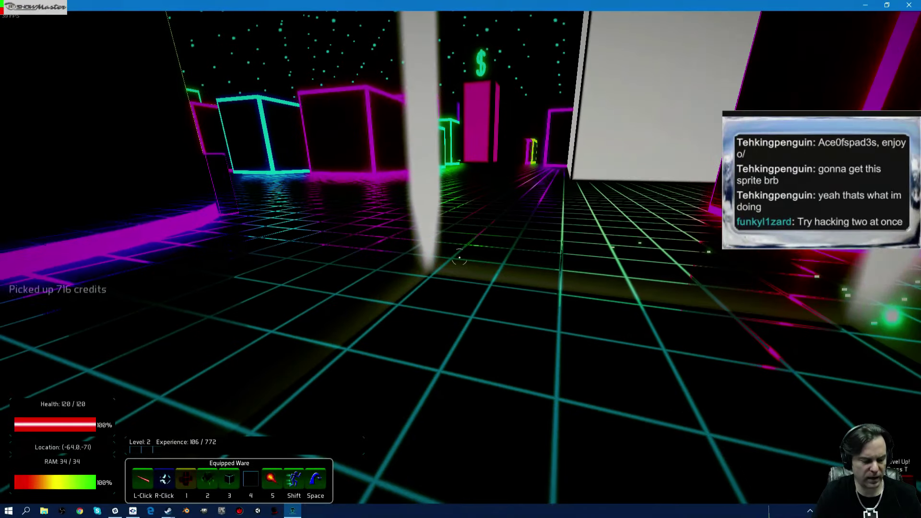
pyautogui.press('Tab')
pyautogui.press('t')
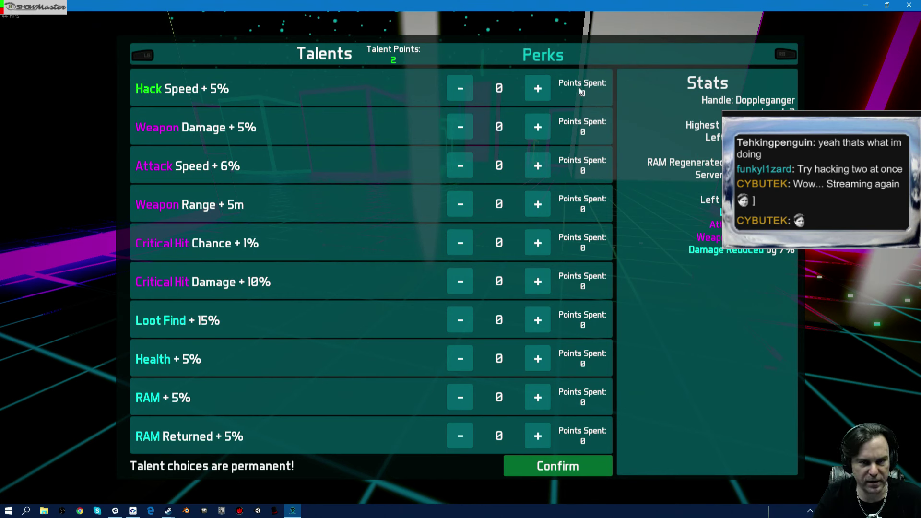
# Close the Talents screen, walk past the white gate and pillar, and bring up the Windows Start menu.
pyautogui.click(540, 469)
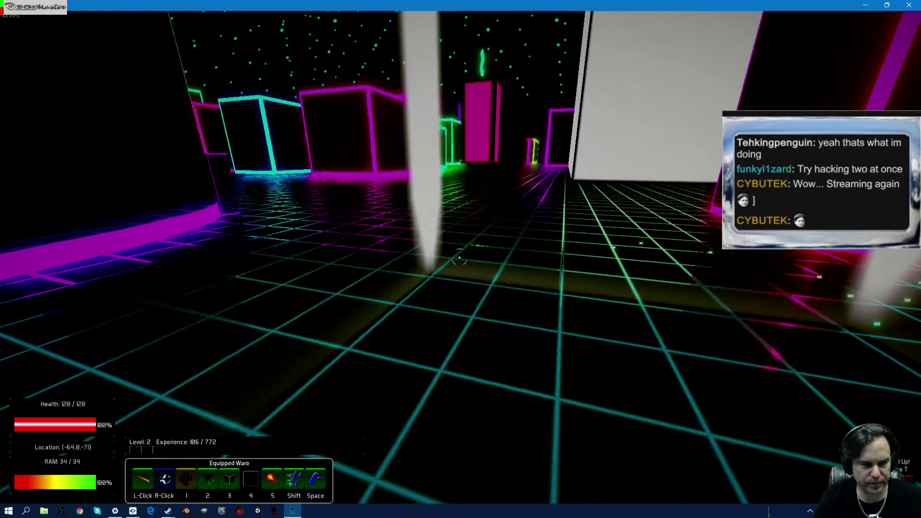
pyautogui.press('w')
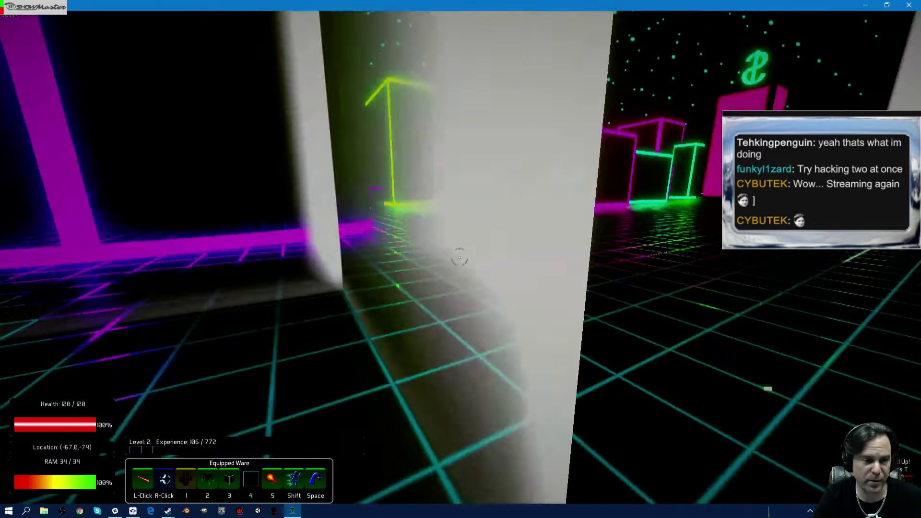
pyautogui.press('w')
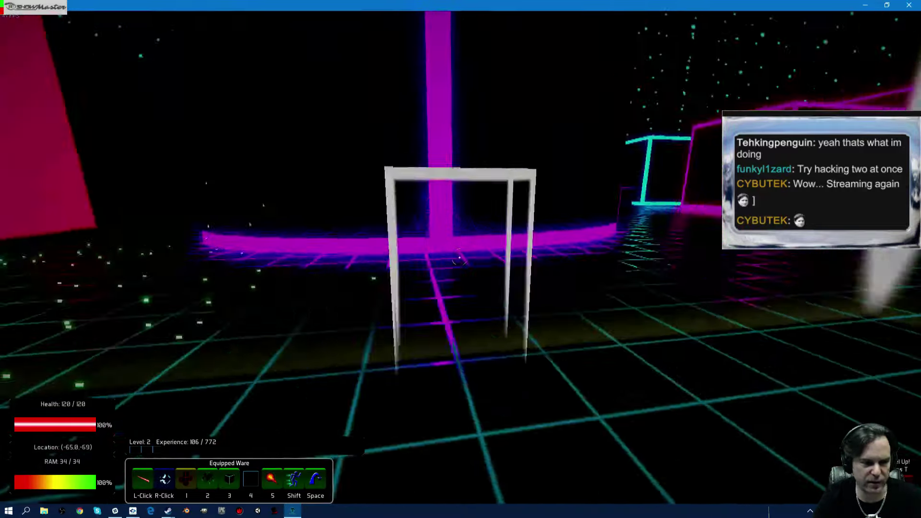
pyautogui.press('w')
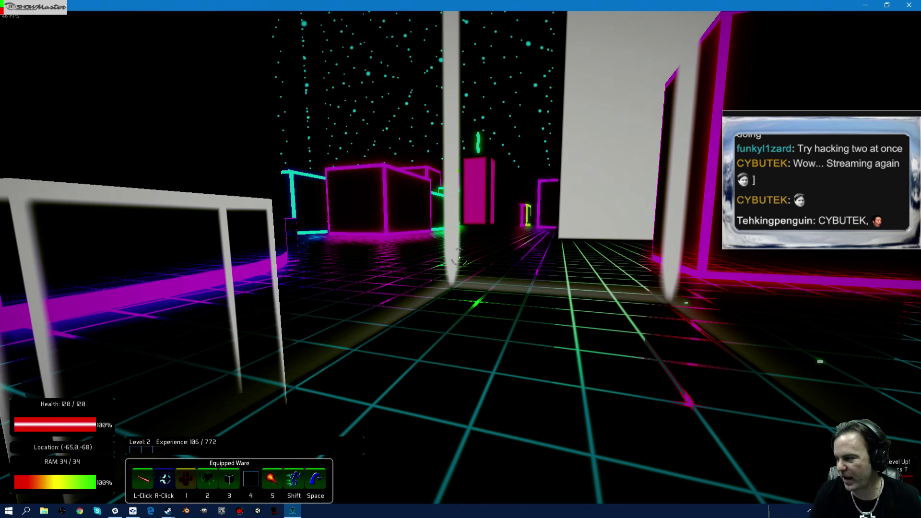
pyautogui.press('w')
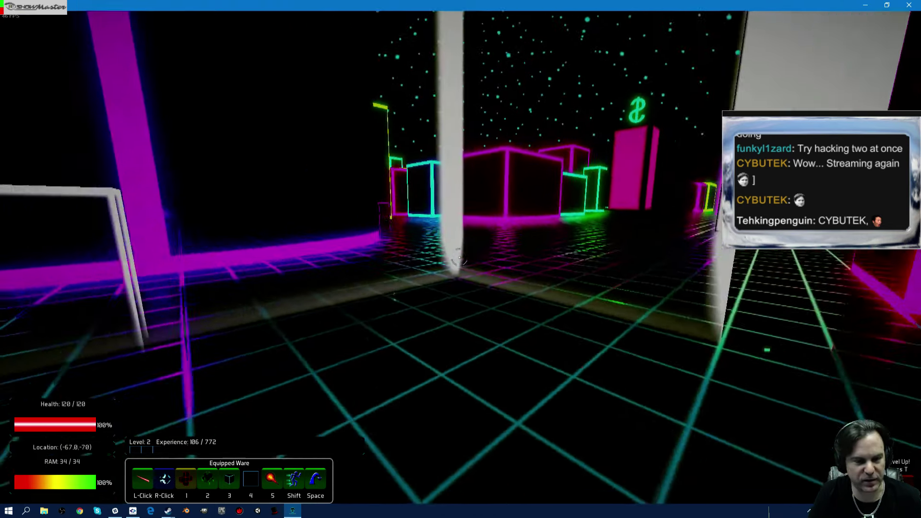
pyautogui.press('w')
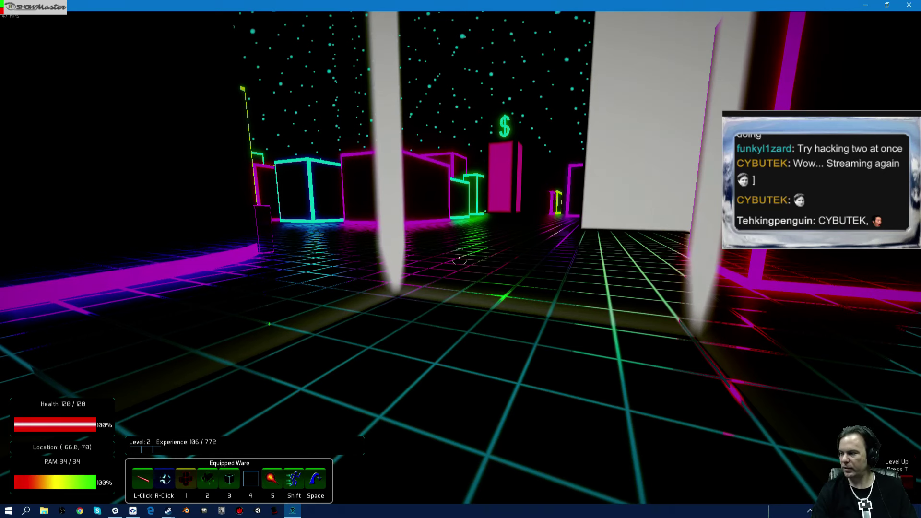
pyautogui.press('super')
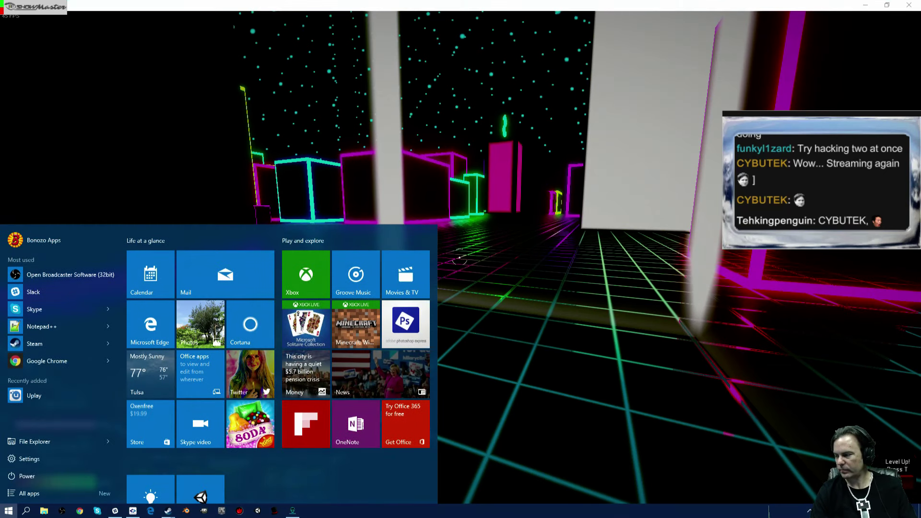